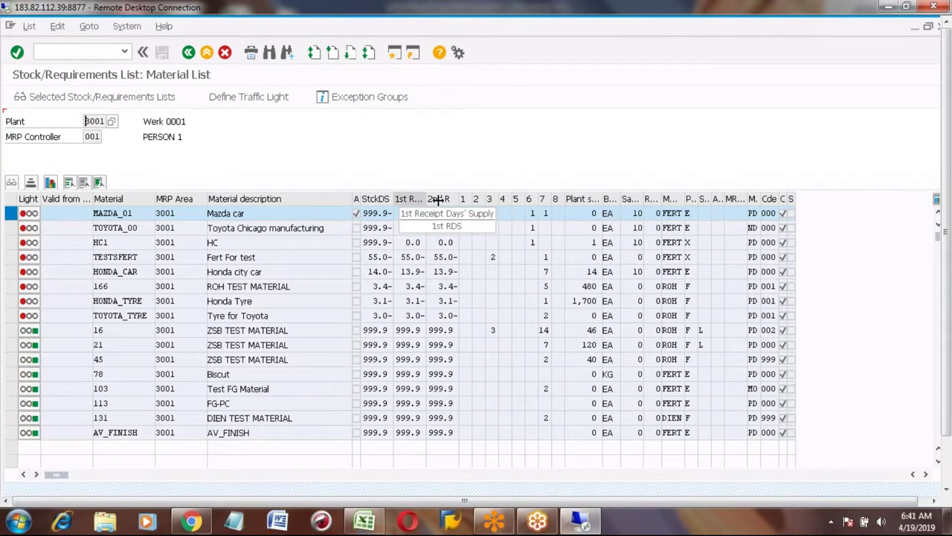
Narrow the 1st Receipt Days' Supply column in the material list
{"action": "left_click_drag", "start_coordinate": [427, 199], "coordinate": [421, 198]}
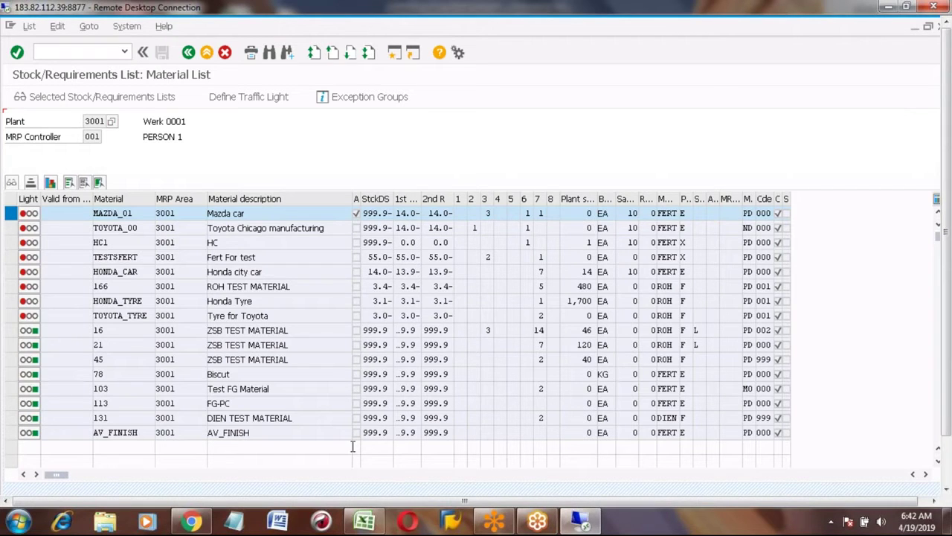
Switch to the Excel notes workbook and enter the heading "Day's supply" in cell I331
{"action": "left_click", "coordinate": [365, 524]}
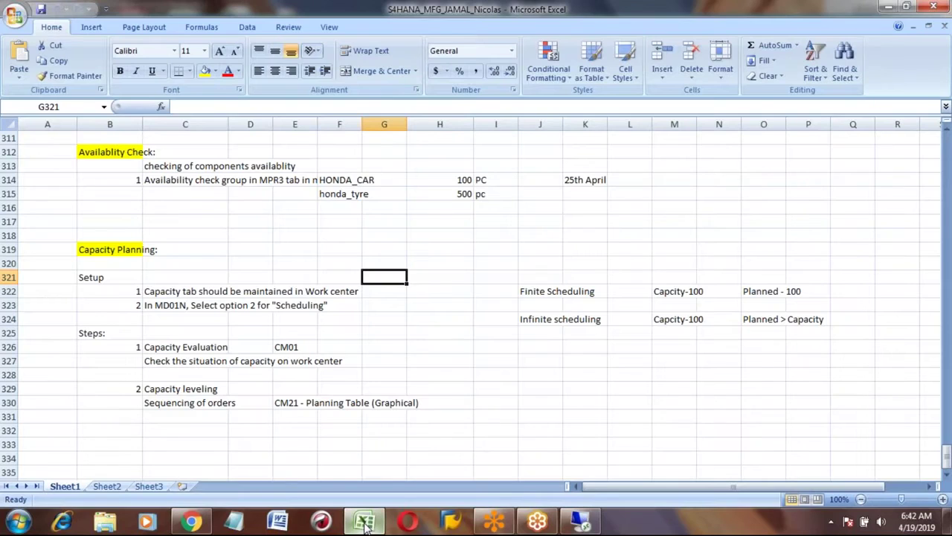
{"action": "left_click", "coordinate": [512, 418]}
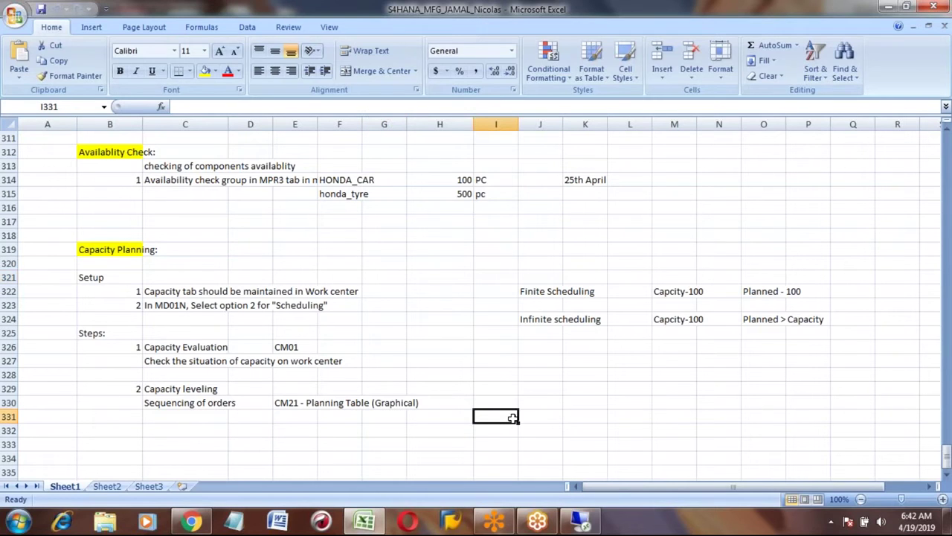
{"action": "type", "text": "Days"}
{"action": "key", "text": "BackSpace"}
{"action": "type", "text": "'s supply"}
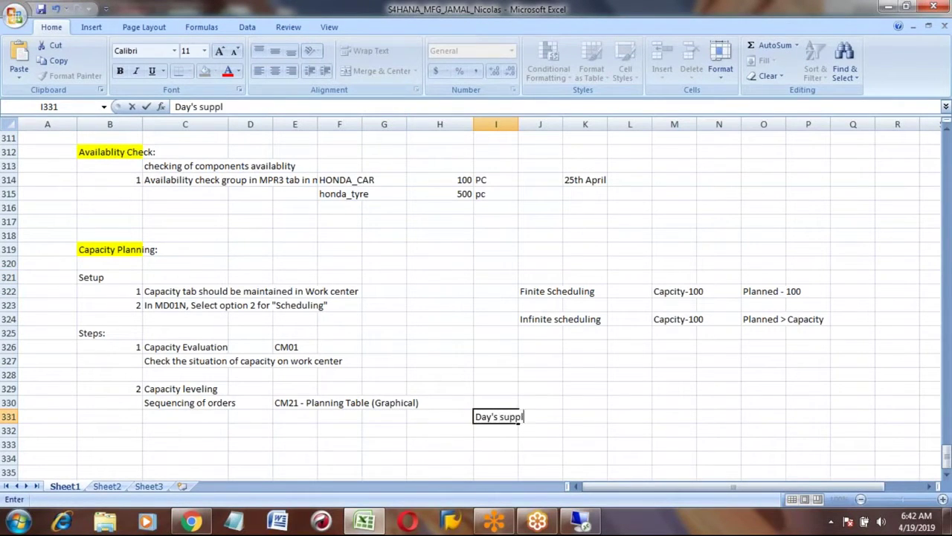
{"action": "key", "text": "Down"}
{"action": "key", "text": "Down"}
{"action": "key", "text": "Down"}
{"action": "key", "text": "Down"}
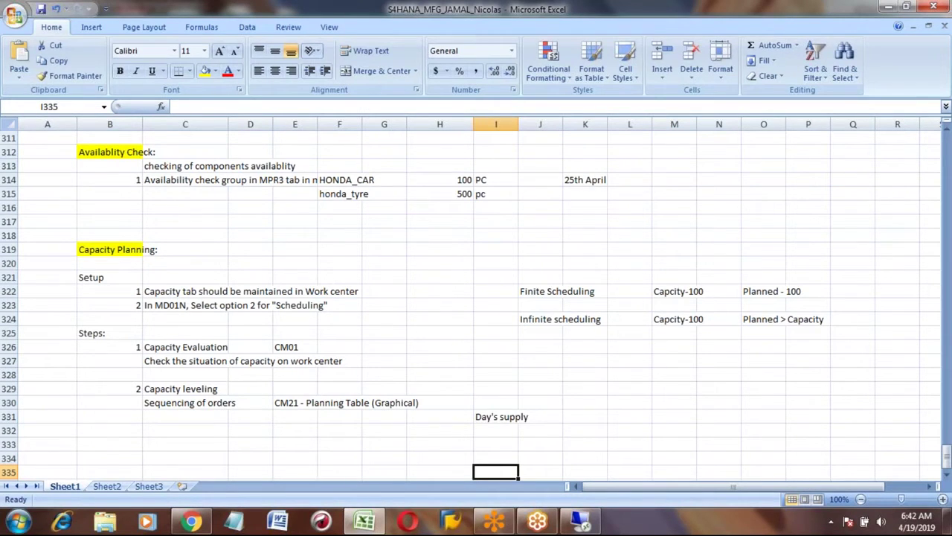
Enter "Tyre" in cell I332 with the quantity "100 pc" beside it in J332
{"action": "key", "text": "Up"}
{"action": "key", "text": "Up"}
{"action": "key", "text": "Up"}
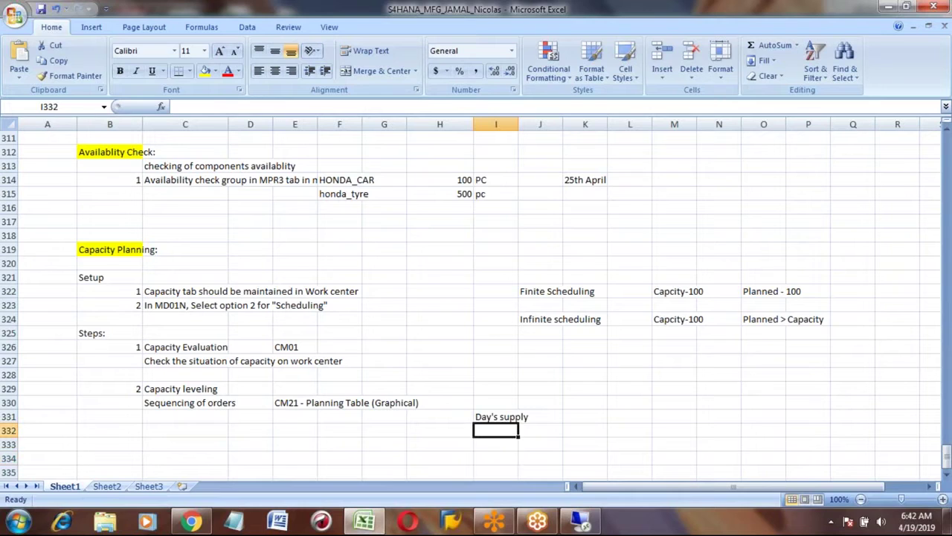
{"action": "key", "text": "Right"}
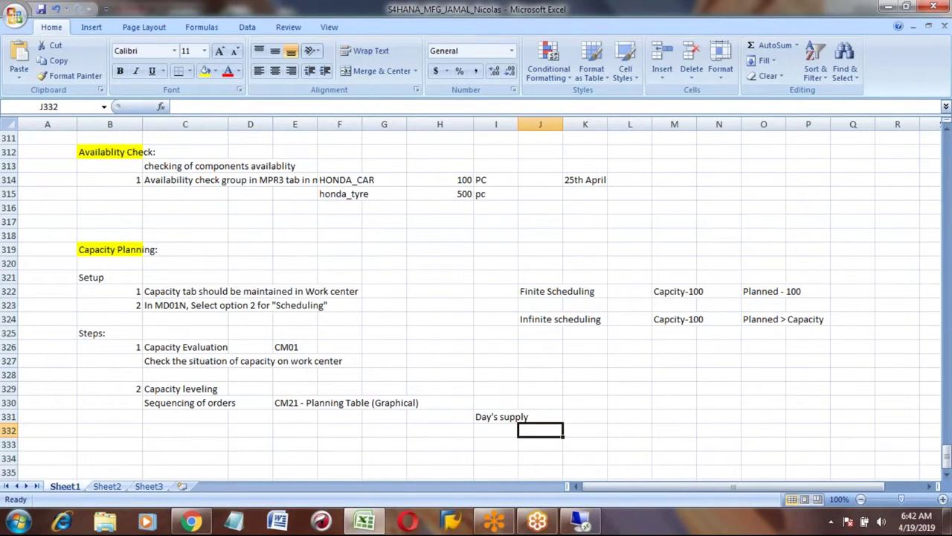
{"action": "type", "text": "100 pc"}
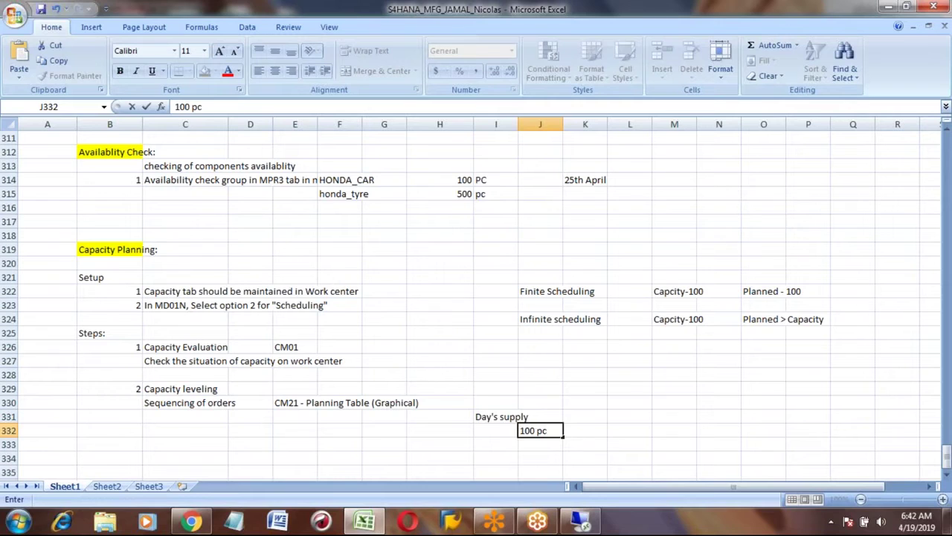
{"action": "key", "text": "Return"}
{"action": "key", "text": "Up"}
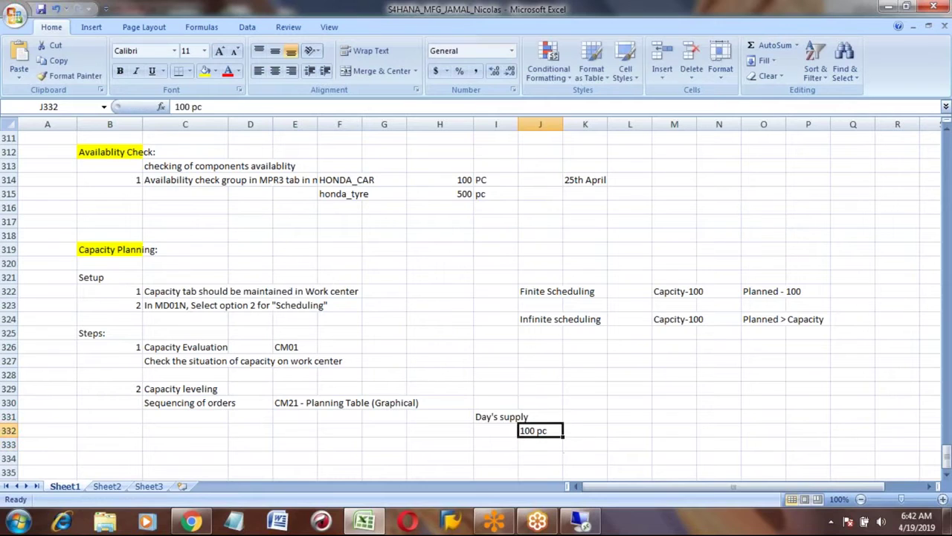
{"action": "key", "text": "Left"}
{"action": "type", "text": "Tyre"}
{"action": "key", "text": "Return"}
{"action": "key", "text": "Up"}
{"action": "key", "text": "Right"}
Close the crashed GoToMeeting program and enter the dates 18/04, 19/04 and 20/04 across cells J334 to L334
{"action": "key", "text": "Down"}
{"action": "key", "text": "Down"}
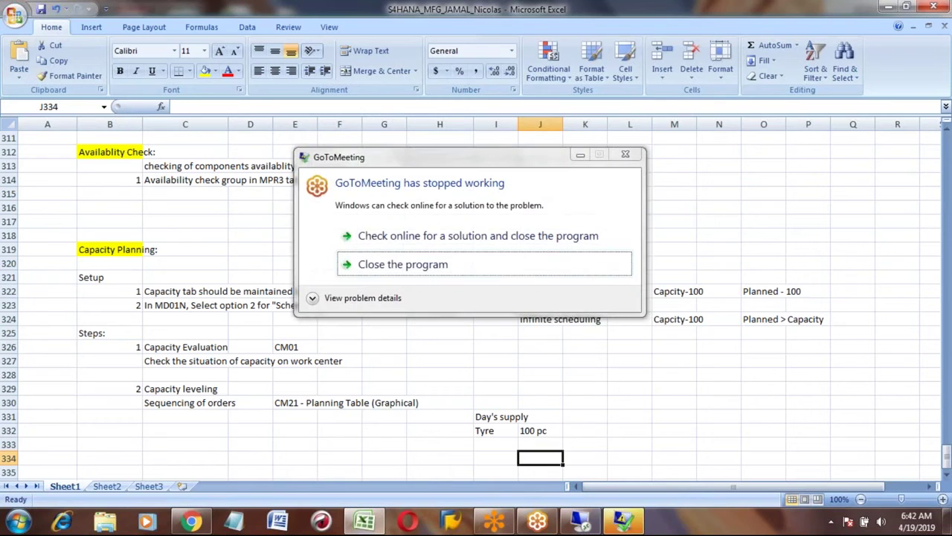
{"action": "left_click", "coordinate": [442, 264]}
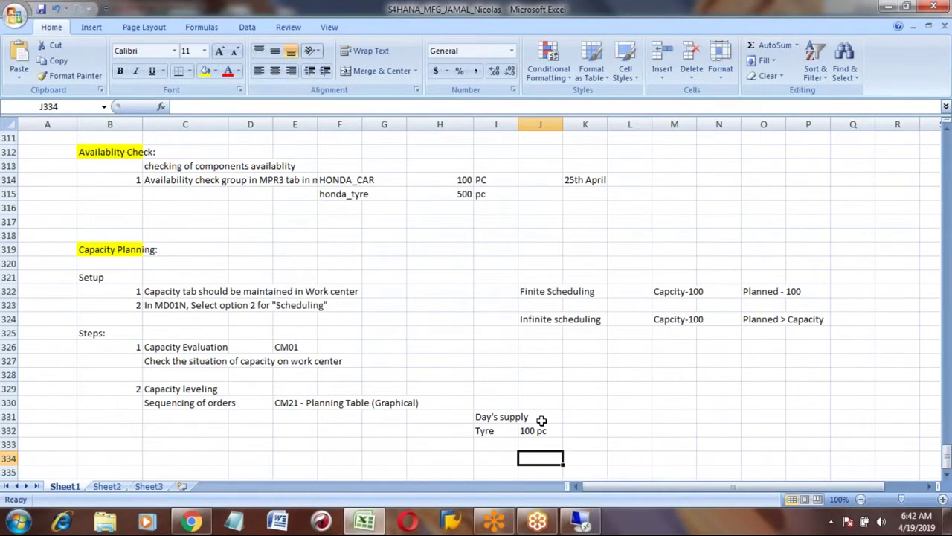
{"action": "type", "text": "18"}
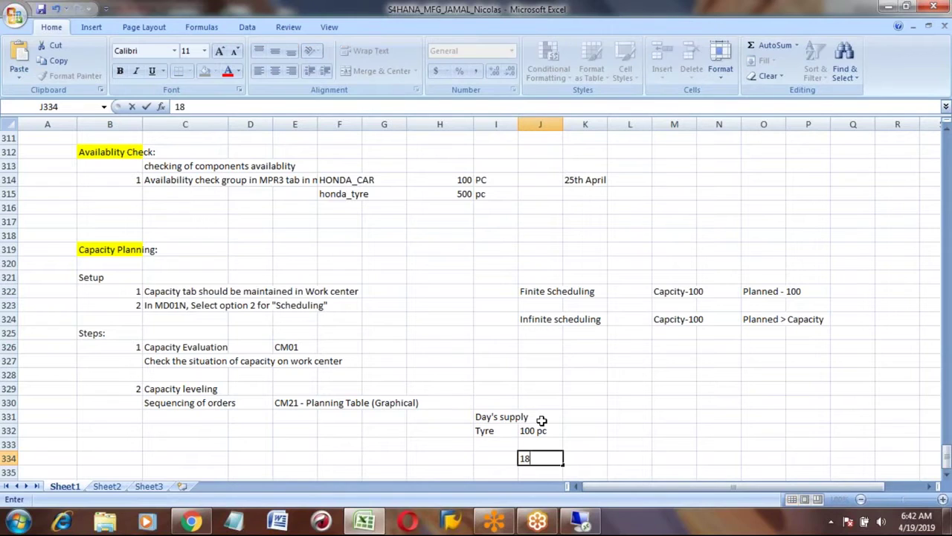
{"action": "type", "text": "/04"}
{"action": "key", "text": "Tab"}
{"action": "type", "text": "19"}
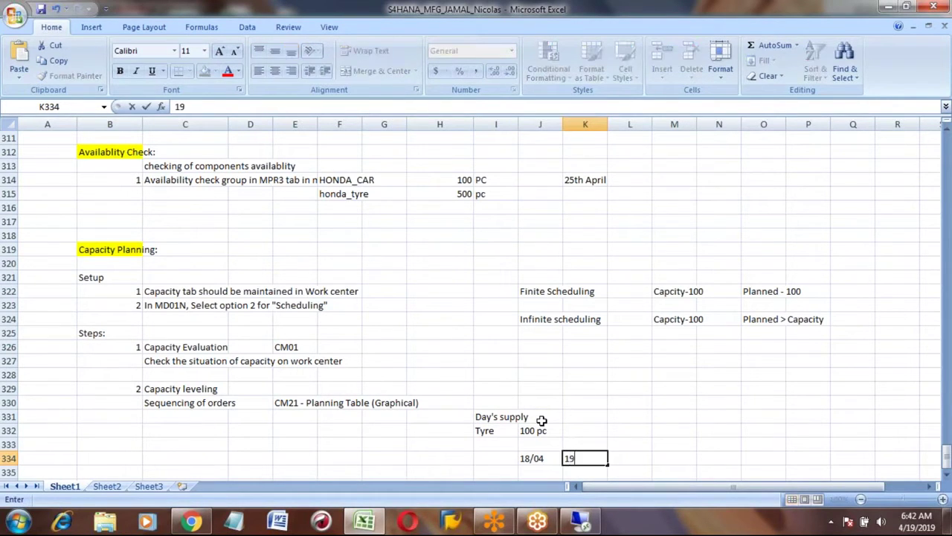
{"action": "type", "text": "/04"}
{"action": "key", "text": "Tab"}
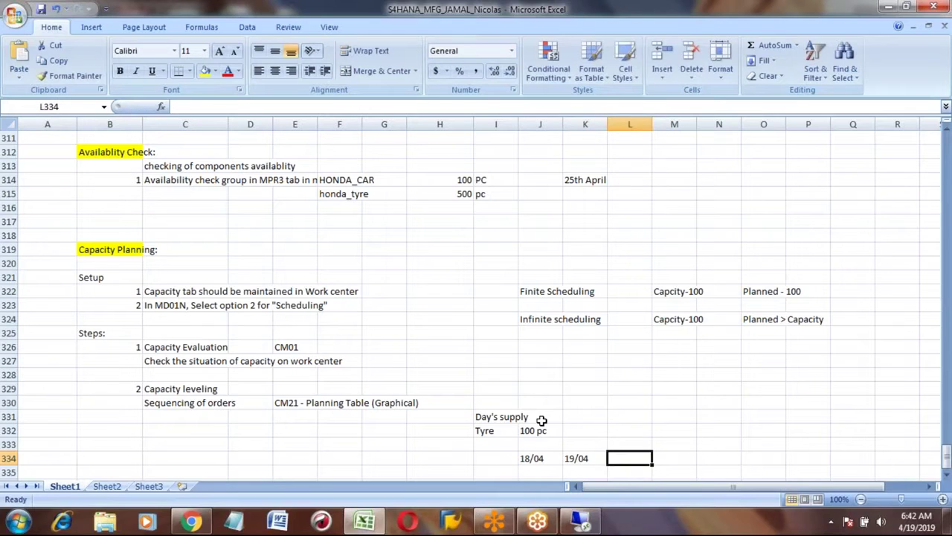
{"action": "type", "text": "20/04"}
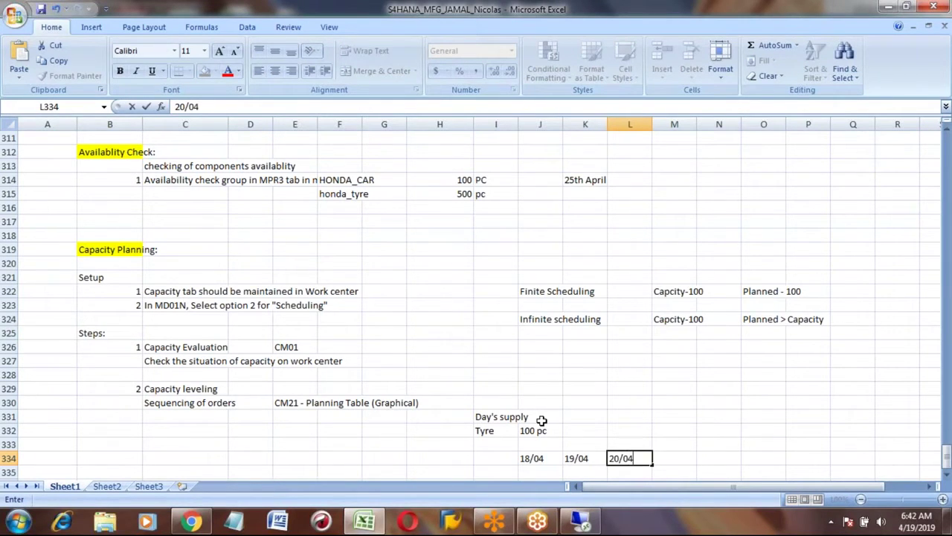
{"action": "key", "text": "Return"}
Enter 2 in cell K331 as the value for the Day's supply heading
{"action": "scroll", "coordinate": [542, 421], "scroll_direction": "down", "scroll_amount": 1}
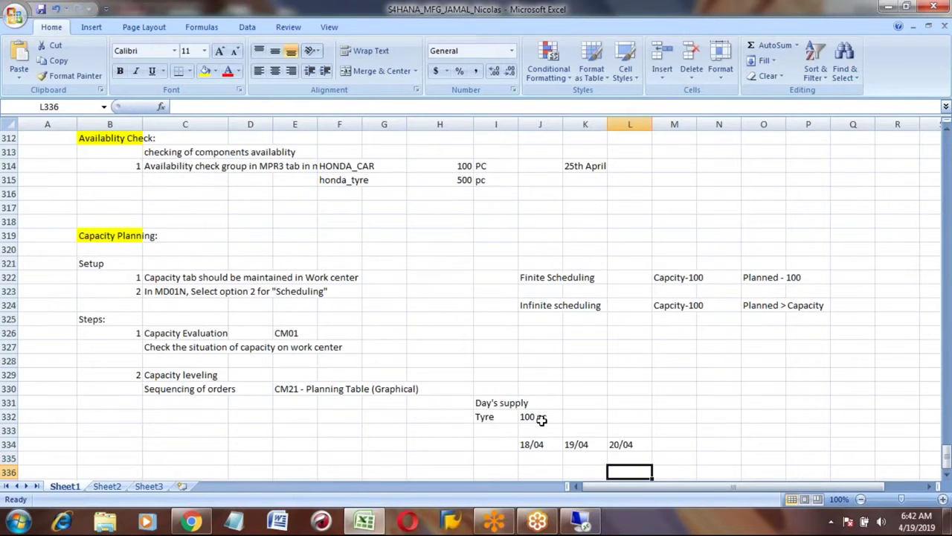
{"action": "left_click", "coordinate": [541, 423]}
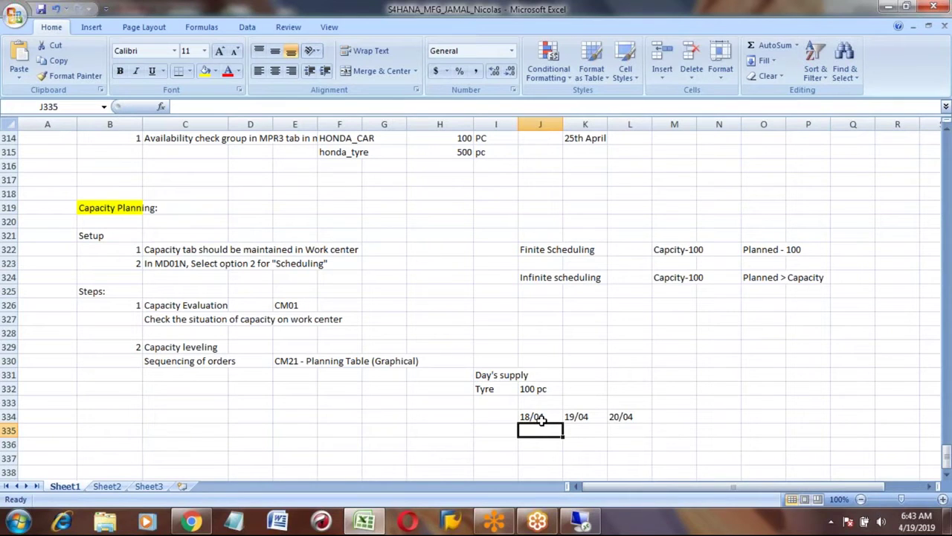
{"action": "left_click", "coordinate": [496, 374]}
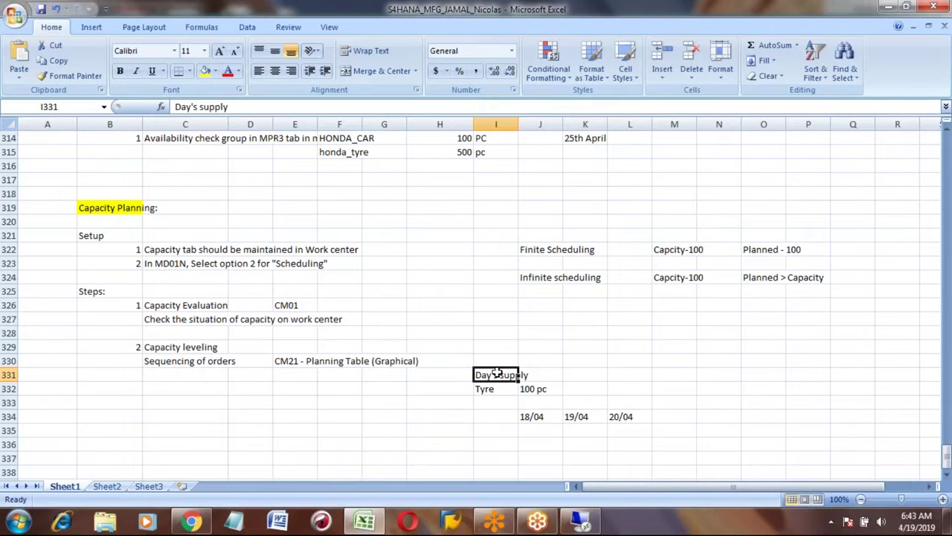
{"action": "key", "text": "Right"}
{"action": "key", "text": "Right"}
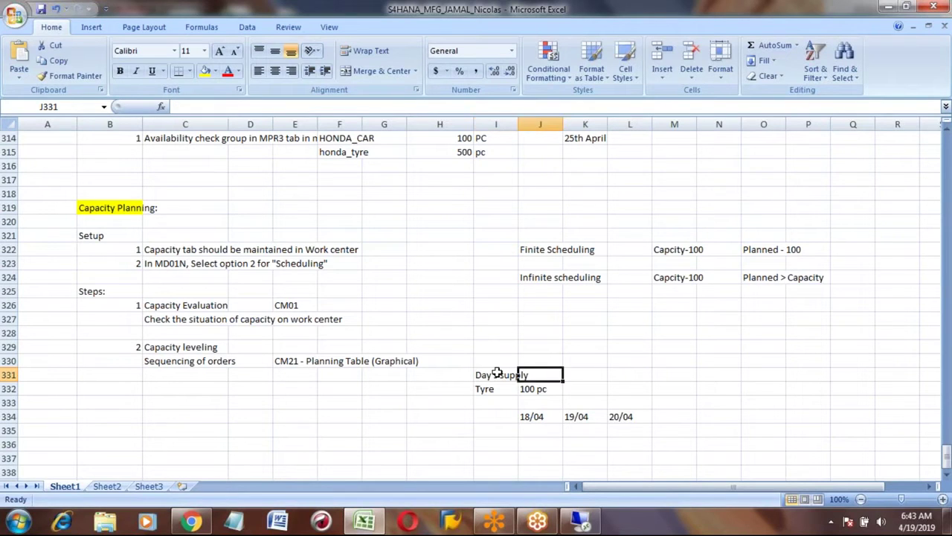
{"action": "type", "text": "2"}
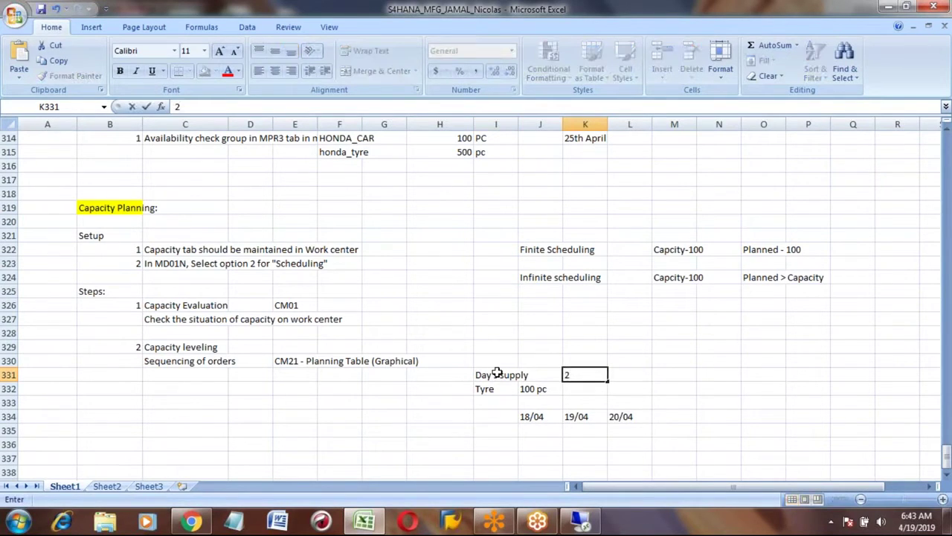
{"action": "key", "text": "Return"}
{"action": "key", "text": "Up"}
Switch back to the SAP material list and examine the stock days' supply of MAZDA_01 and the Plant stock column
{"action": "key", "text": "alt+Tab"}
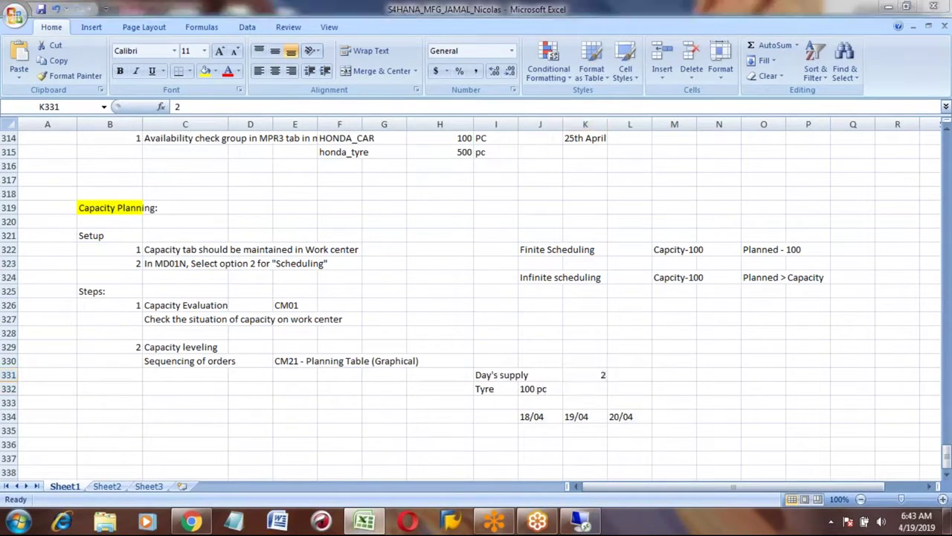
{"action": "left_click", "coordinate": [378, 214]}
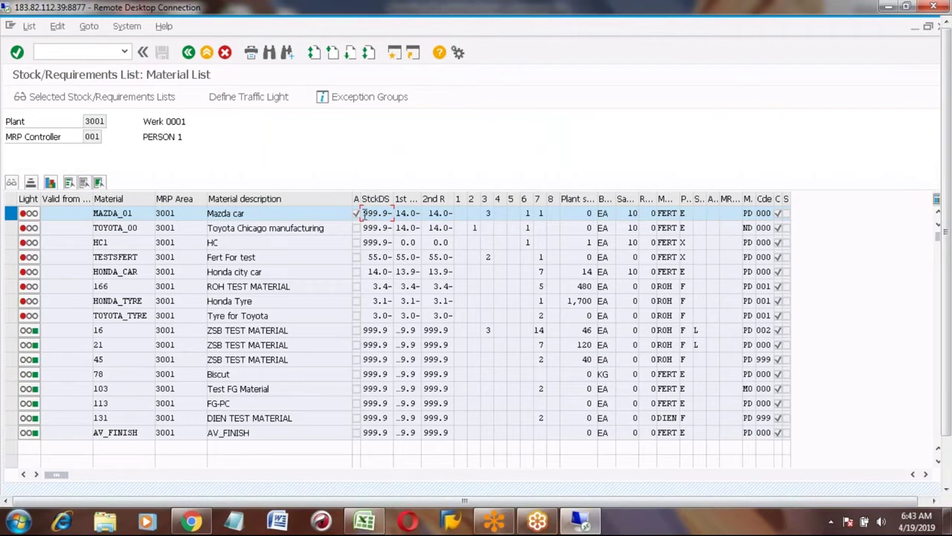
{"action": "left_click_drag", "start_coordinate": [363, 212], "coordinate": [395, 214]}
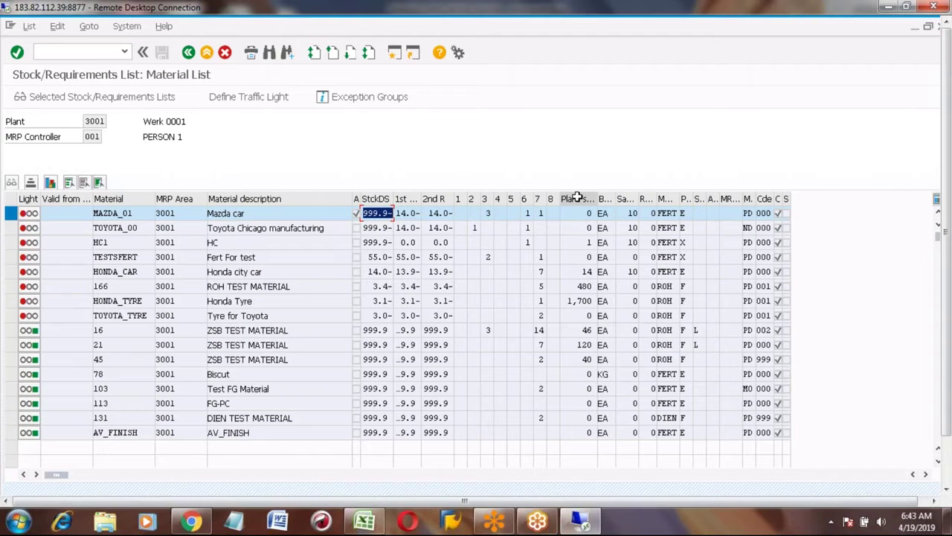
{"action": "left_click_drag", "start_coordinate": [577, 197], "coordinate": [597, 199]}
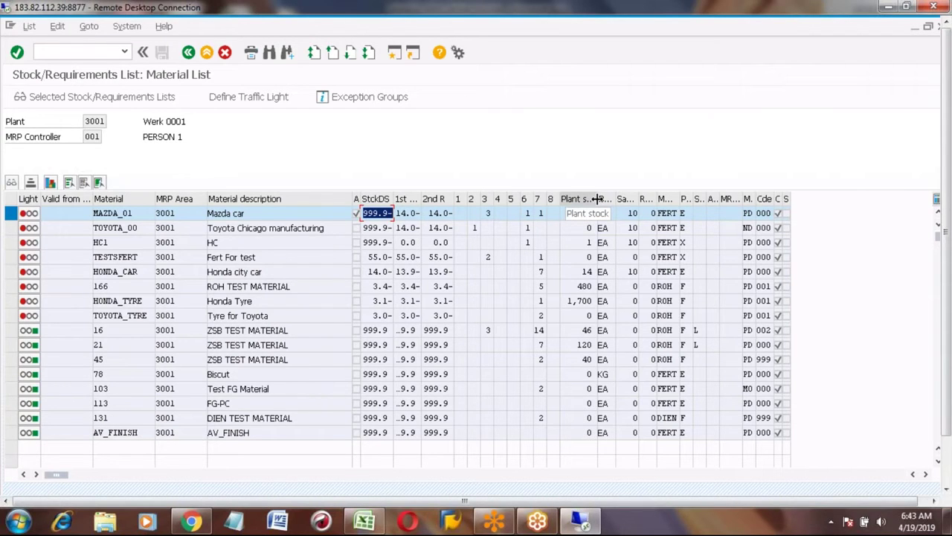
{"action": "left_click", "coordinate": [597, 199]}
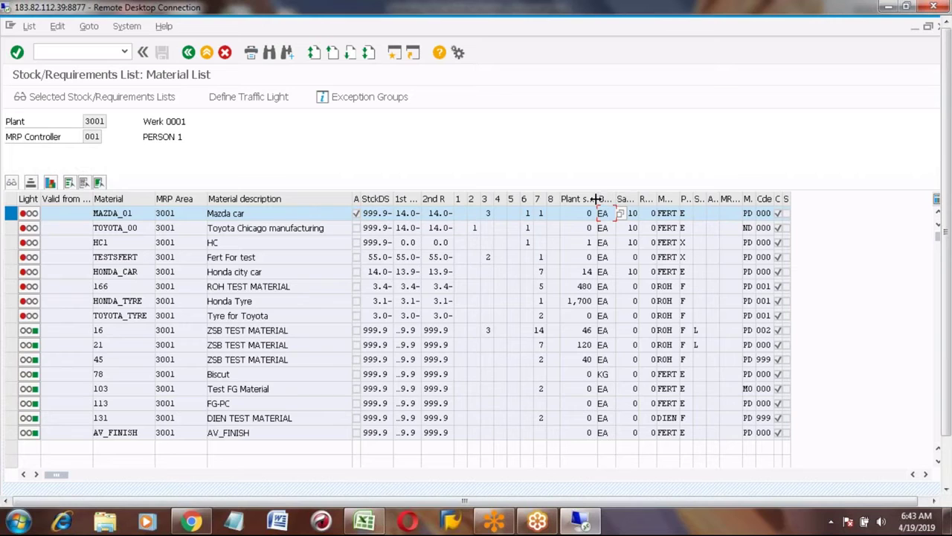
{"action": "left_click", "coordinate": [595, 199]}
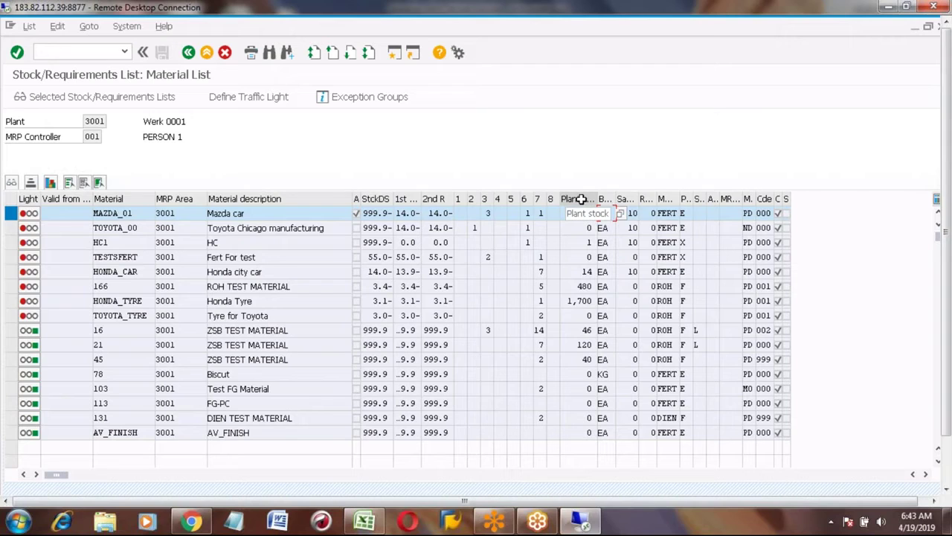
{"action": "left_click", "coordinate": [585, 214]}
{"action": "left_click", "coordinate": [587, 227]}
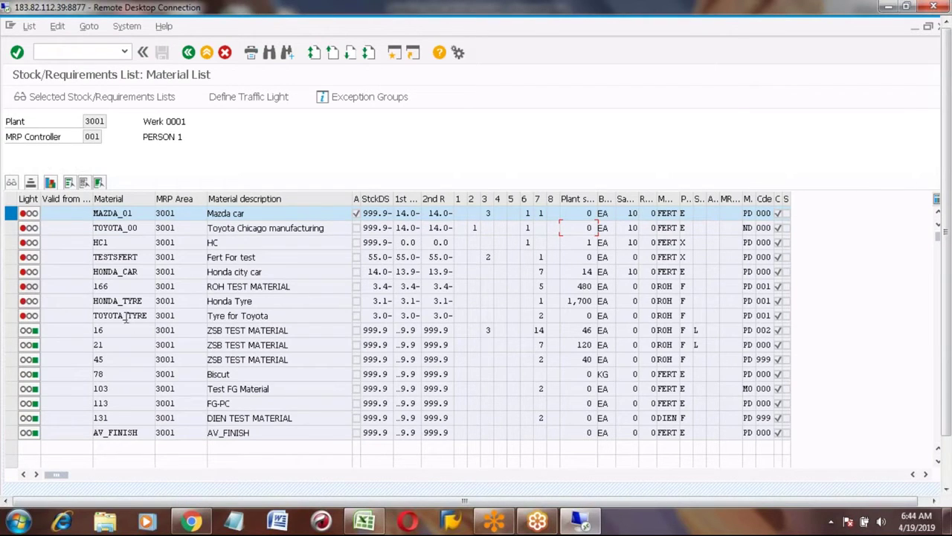
Select only the HONDA_TYRE row in the material list and open its stock/requirements list
{"action": "left_click", "coordinate": [11, 301]}
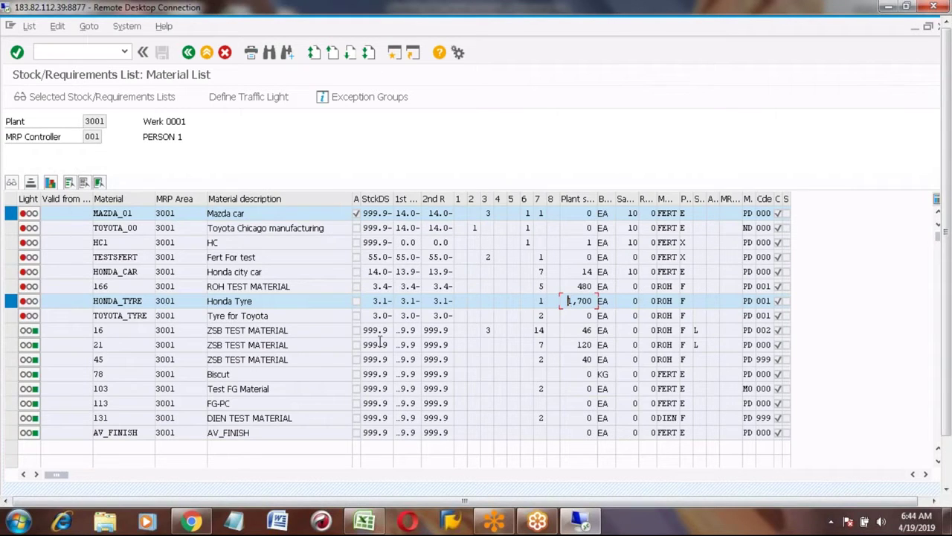
{"action": "left_click", "coordinate": [11, 213], "text": "ctrl"}
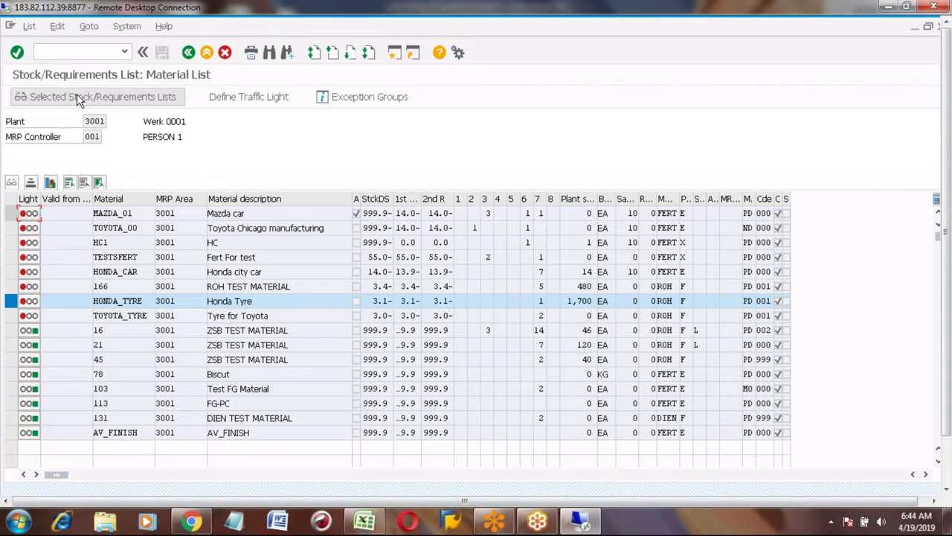
{"action": "left_click", "coordinate": [78, 97]}
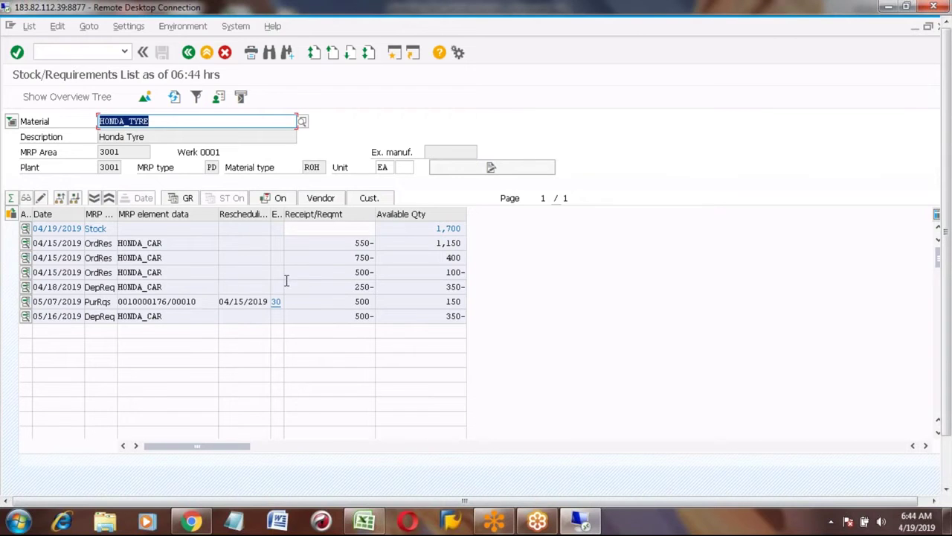
Examine the HONDA_CAR order reservations and the 04/18/2019 dependent requirement, comparing required quantities with the available quantities
{"action": "left_click", "coordinate": [176, 284]}
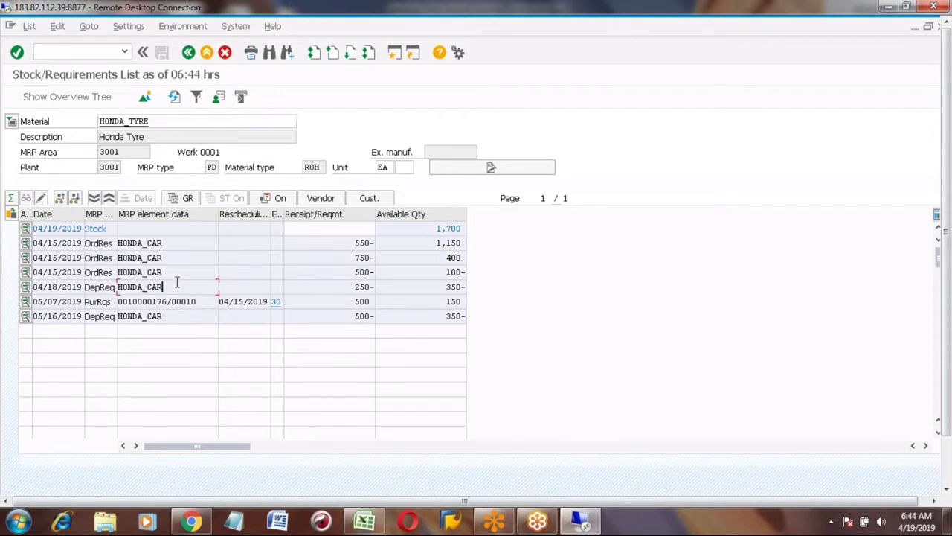
{"action": "left_click", "coordinate": [164, 243]}
{"action": "left_click", "coordinate": [168, 243]}
{"action": "left_click", "coordinate": [355, 243]}
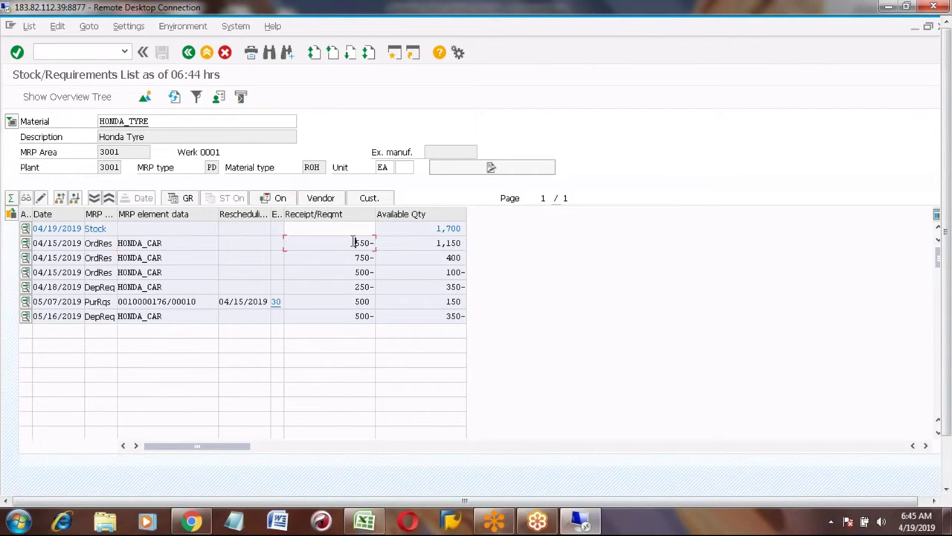
{"action": "left_click", "coordinate": [437, 243]}
{"action": "left_click", "coordinate": [177, 257]}
{"action": "left_click", "coordinate": [352, 258]}
{"action": "left_click", "coordinate": [354, 272]}
{"action": "left_click_drag", "start_coordinate": [455, 272], "coordinate": [461, 272]}
{"action": "left_click", "coordinate": [447, 286]}
{"action": "key", "text": "shift+Right"}
{"action": "key", "text": "shift+Right"}
{"action": "key", "text": "shift+Right"}
{"action": "key", "text": "shift+Right"}
Examine the 05/07/2019 purchase requisition's element data, receipt quantity and resulting available quantity
{"action": "left_click", "coordinate": [201, 301]}
{"action": "key", "text": "shift+Left"}
{"action": "key", "text": "shift+Left"}
{"action": "key", "text": "shift+Left"}
{"action": "key", "text": "shift+Left"}
{"action": "key", "text": "shift+Left"}
{"action": "key", "text": "shift+Left"}
{"action": "key", "text": "shift+Left"}
{"action": "key", "text": "shift+Left"}
{"action": "key", "text": "shift+Left"}
{"action": "key", "text": "shift+Left"}
{"action": "key", "text": "shift+Left"}
{"action": "key", "text": "shift+Left"}
{"action": "key", "text": "shift+Left"}
{"action": "key", "text": "shift+Left"}
{"action": "key", "text": "shift+Left"}
{"action": "key", "text": "shift+Left"}
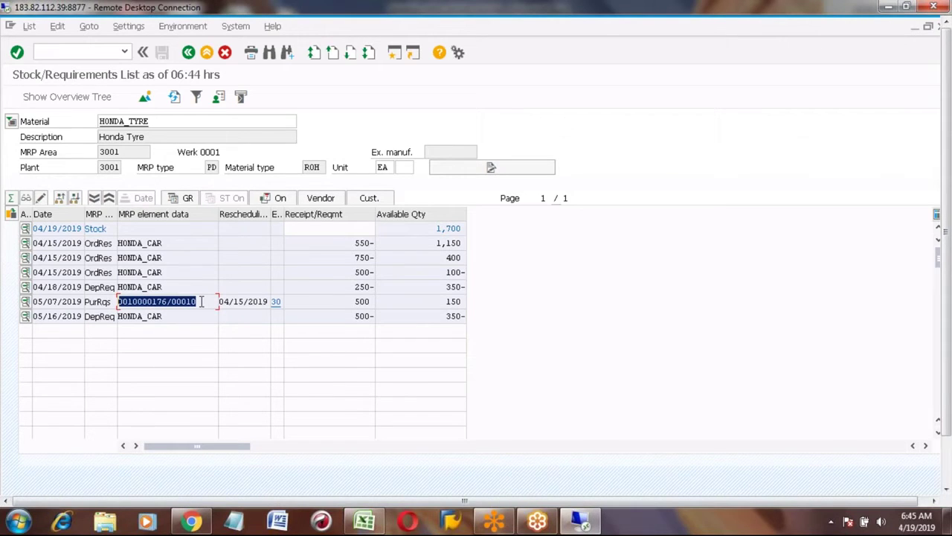
{"action": "left_click", "coordinate": [353, 301]}
{"action": "key", "text": "shift+Right"}
{"action": "key", "text": "shift+Right"}
{"action": "key", "text": "shift+Right"}
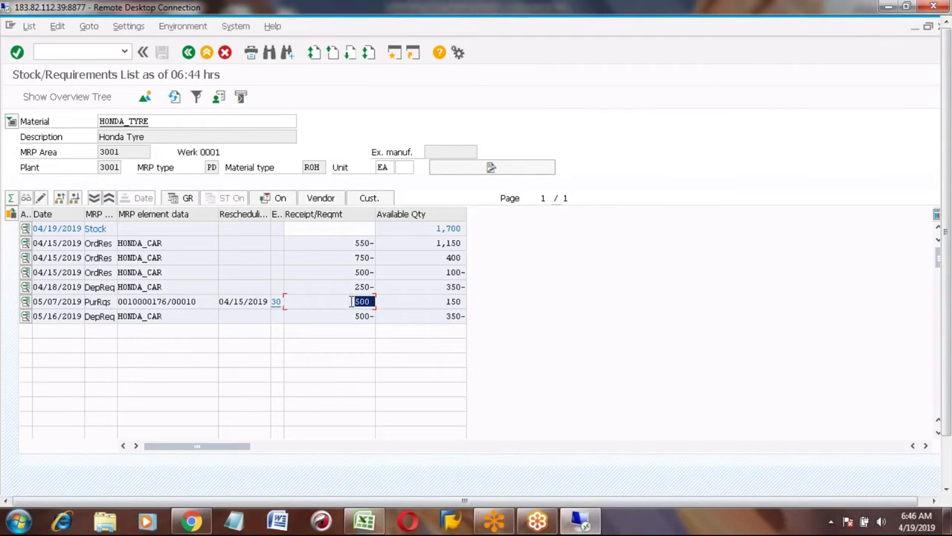
{"action": "left_click", "coordinate": [445, 302]}
{"action": "key", "text": "shift+Right"}
{"action": "key", "text": "shift+Right"}
{"action": "key", "text": "shift+Right"}
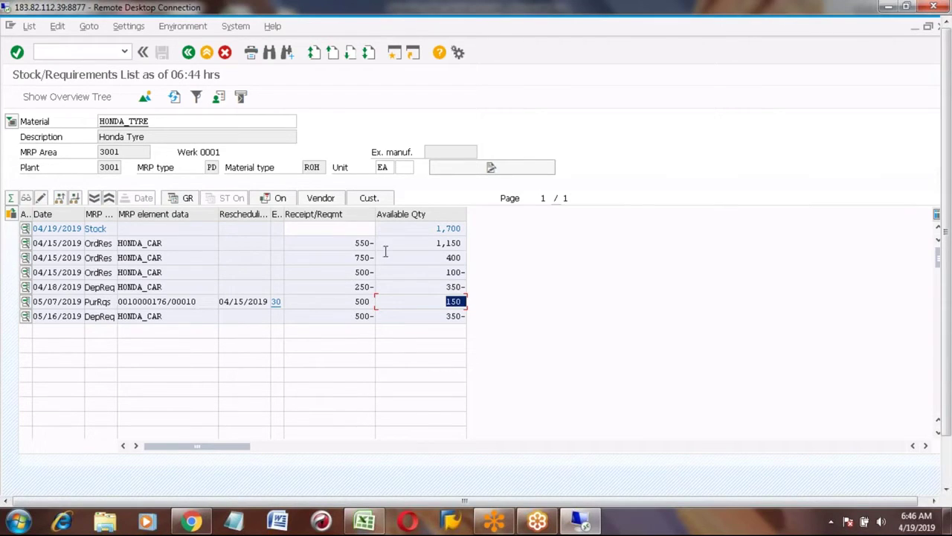
Compare the HONDA_TYRE stock quantity with the date and available quantity of the third 04/15/2019 order reservation
{"action": "left_click", "coordinate": [434, 229]}
{"action": "left_click", "coordinate": [65, 272]}
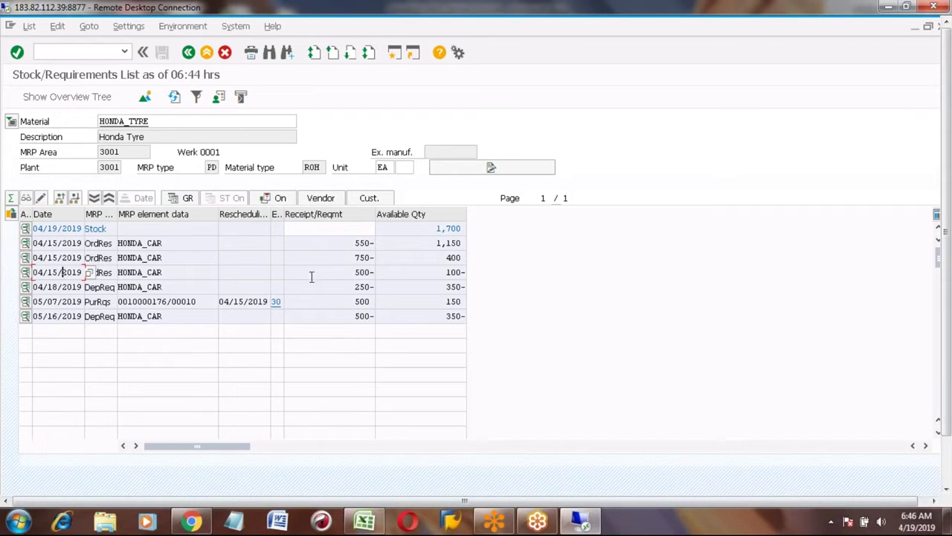
{"action": "left_click", "coordinate": [441, 273]}
{"action": "key", "text": "shift+Right"}
{"action": "key", "text": "shift+Right"}
{"action": "key", "text": "shift+Right"}
{"action": "key", "text": "shift+Right"}
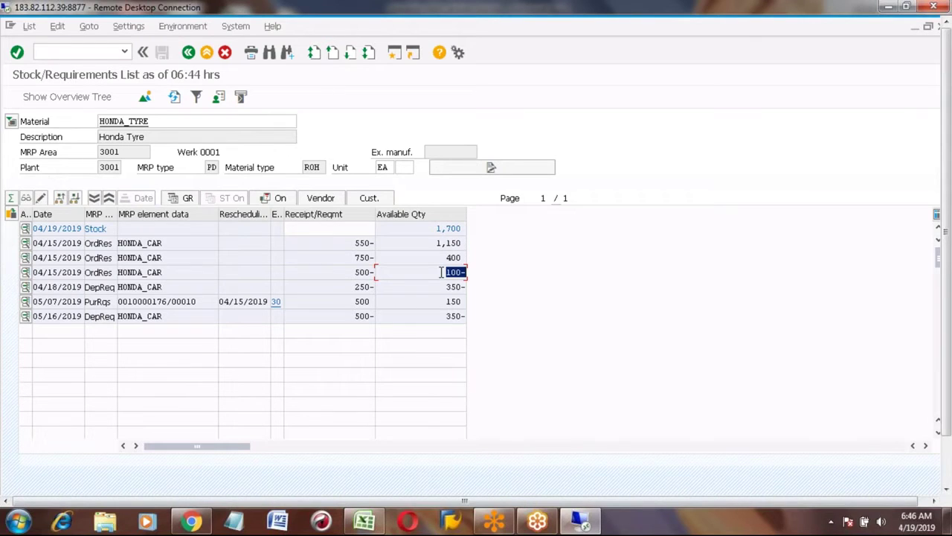
Return to the material list, check HONDA_TYRE's stock days' supply, and exit the stock/requirements transaction to SAP Easy Access
{"action": "left_click", "coordinate": [189, 53]}
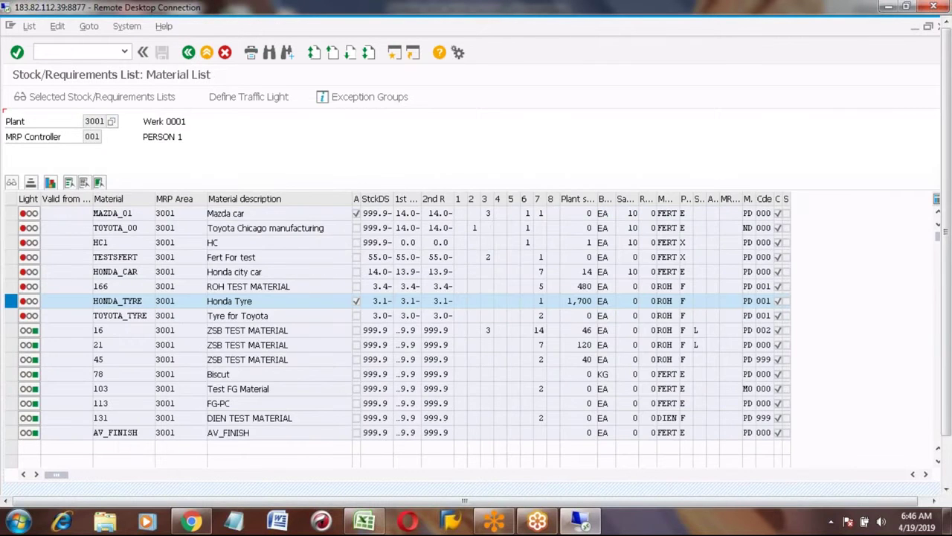
{"action": "left_click", "coordinate": [373, 301]}
{"action": "left_click", "coordinate": [188, 52]}
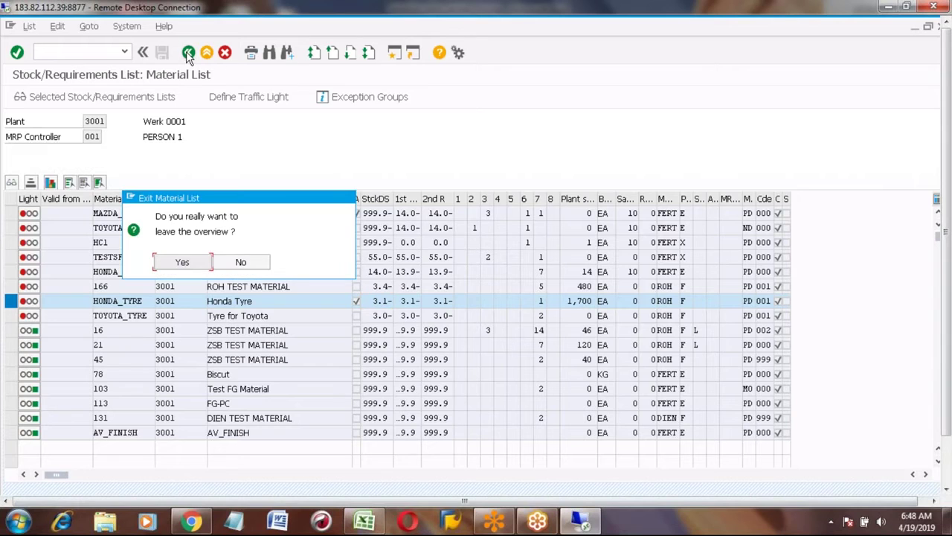
{"action": "left_click", "coordinate": [182, 263]}
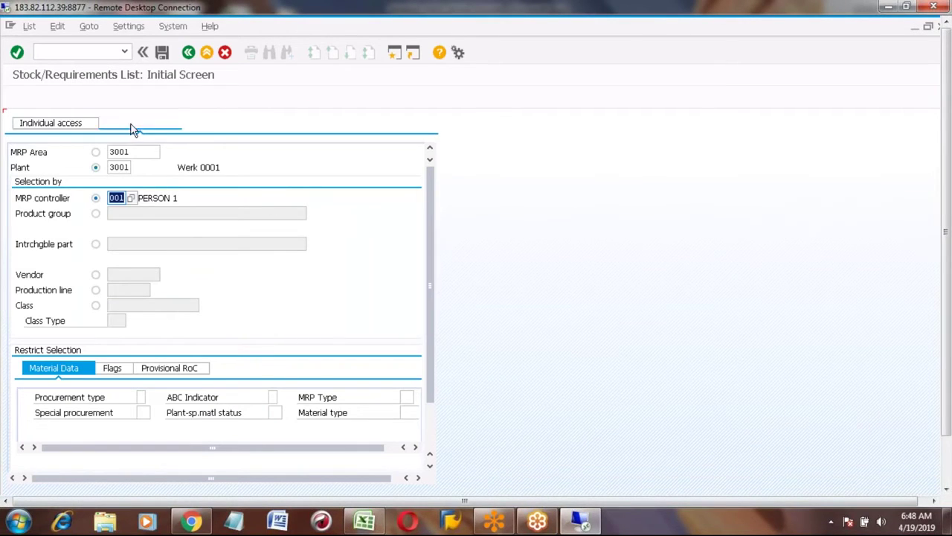
{"action": "left_click", "coordinate": [189, 54]}
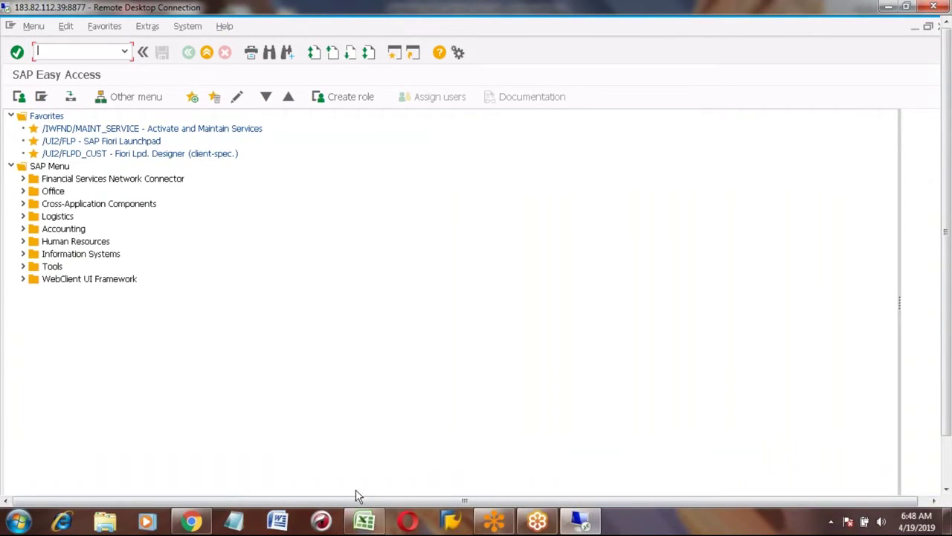
Switch to the Excel notes and review the Capacity Planning section from its heading in B319 through the empty rows below
{"action": "left_click", "coordinate": [364, 521]}
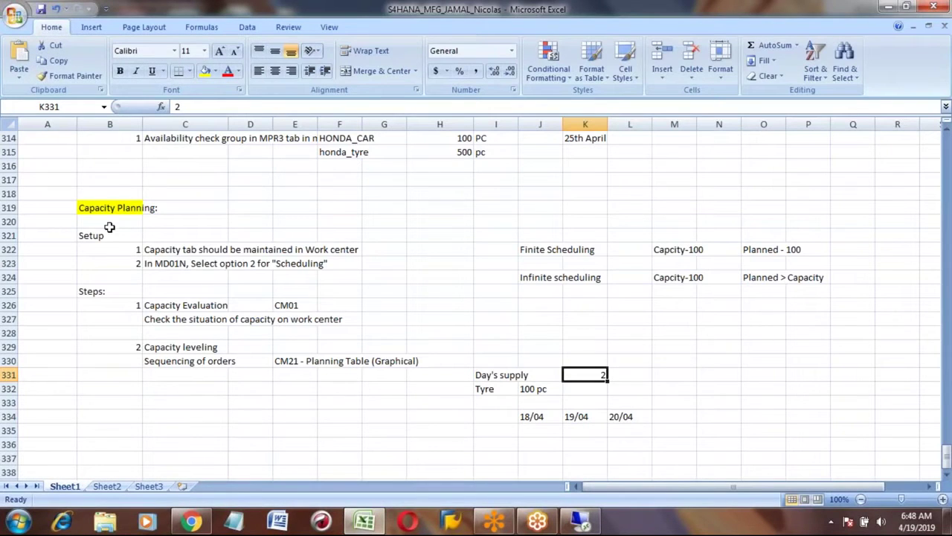
{"action": "left_click", "coordinate": [104, 206]}
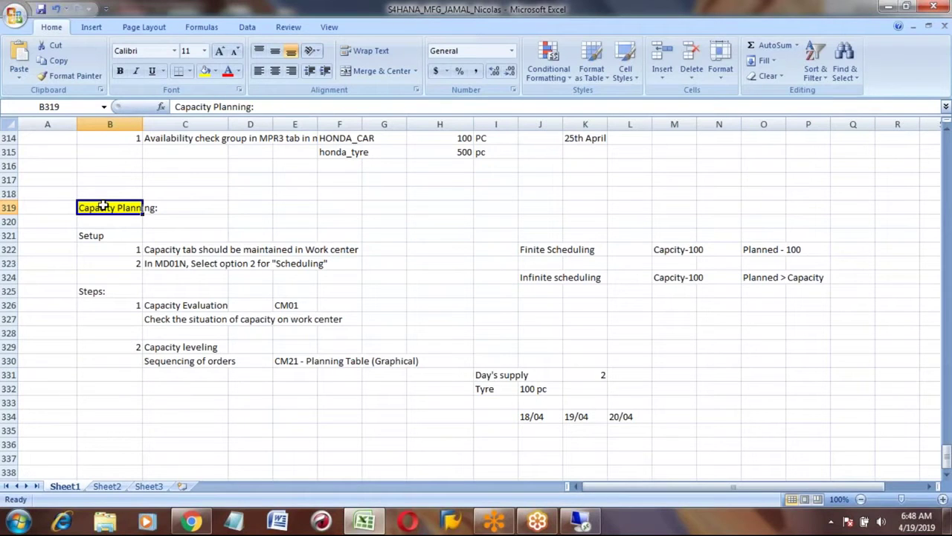
{"action": "key", "text": "Down"}
{"action": "key", "text": "Down"}
{"action": "key", "text": "Down"}
{"action": "key", "text": "Down"}
{"action": "key", "text": "Down"}
{"action": "key", "text": "Down"}
{"action": "key", "text": "Down"}
{"action": "key", "text": "Down"}
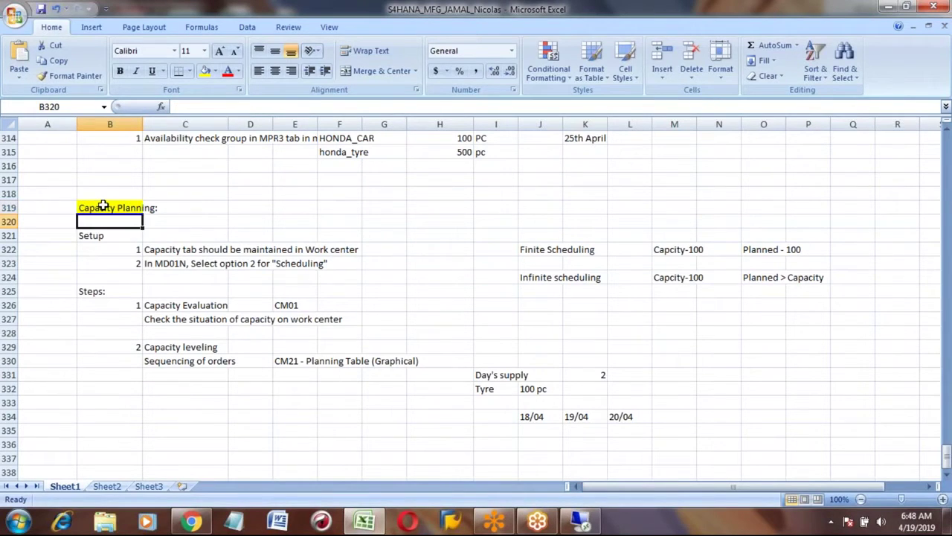
{"action": "key", "text": "Down"}
{"action": "key", "text": "Down"}
{"action": "key", "text": "Down"}
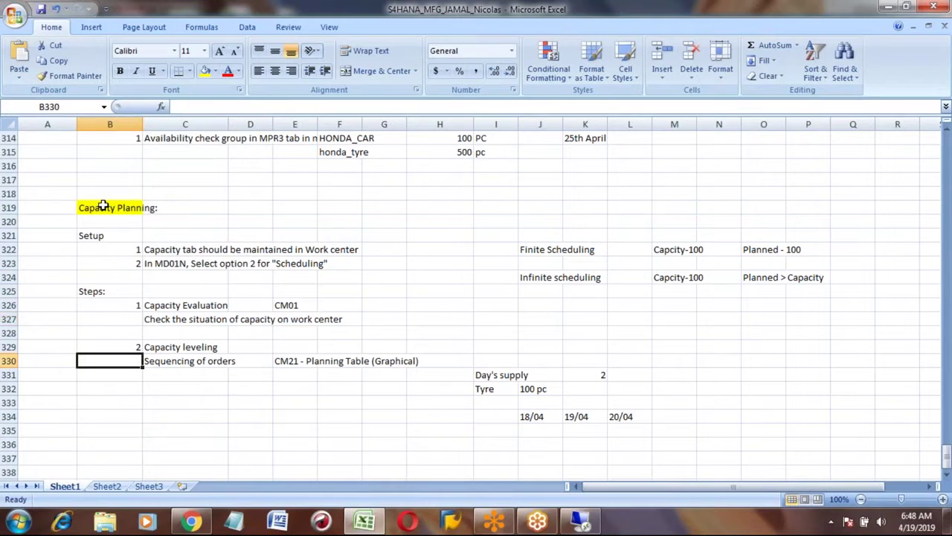
{"action": "key", "text": "Down"}
{"action": "key", "text": "Down"}
{"action": "key", "text": "Down"}
{"action": "key", "text": "Down"}
{"action": "key", "text": "Down"}
{"action": "key", "text": "Down"}
{"action": "key", "text": "Down"}
{"action": "key", "text": "Down"}
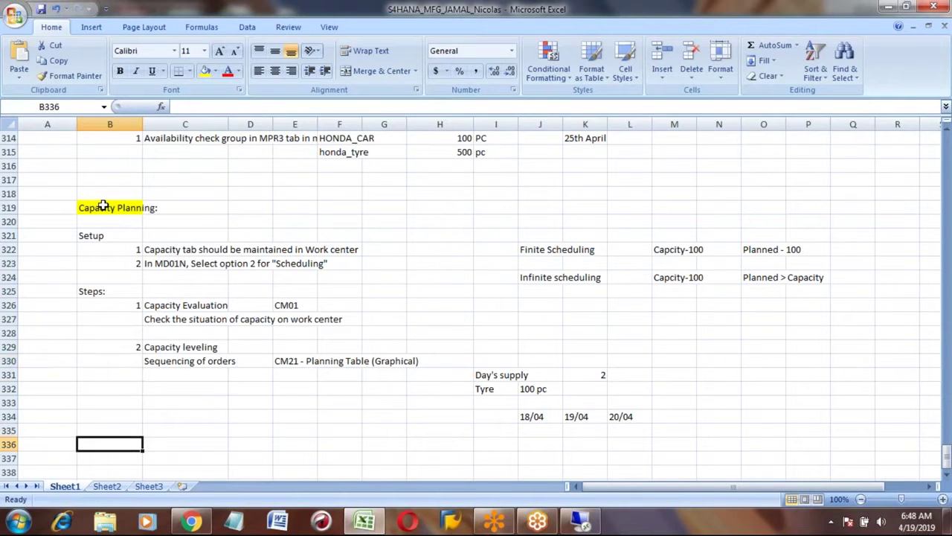
{"action": "key", "text": "Down"}
{"action": "key", "text": "Down"}
{"action": "key", "text": "Up"}
{"action": "key", "text": "Up"}
{"action": "key", "text": "Up"}
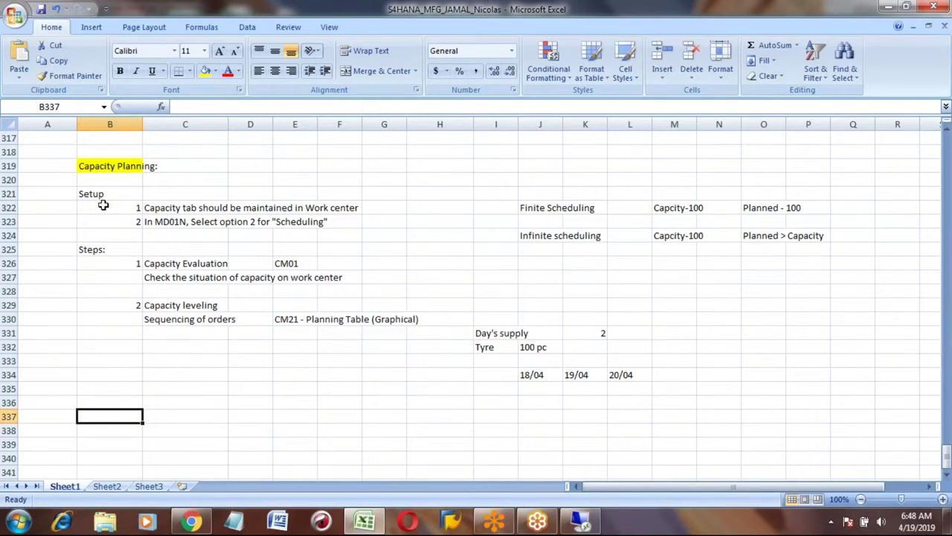
Highlight the Capacity Evaluation and Capacity leveling cells, C326 and C329, with yellow fill
{"action": "left_click", "coordinate": [169, 264]}
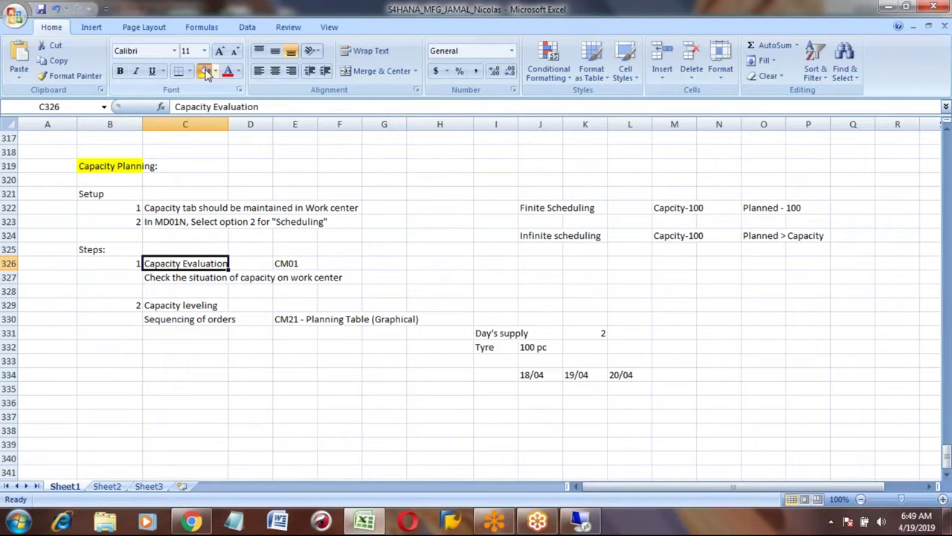
{"action": "key", "text": "F4"}
{"action": "left_click", "coordinate": [186, 301]}
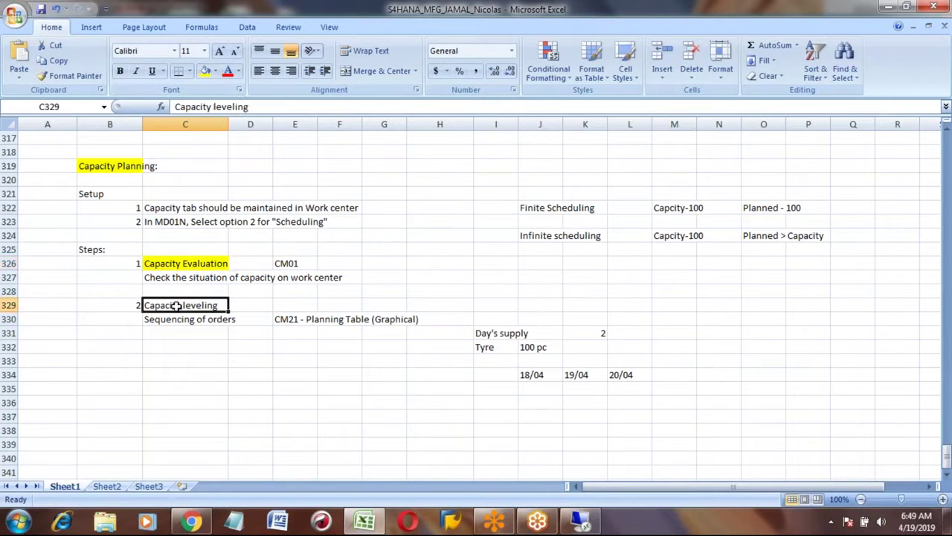
{"action": "left_click", "coordinate": [205, 72]}
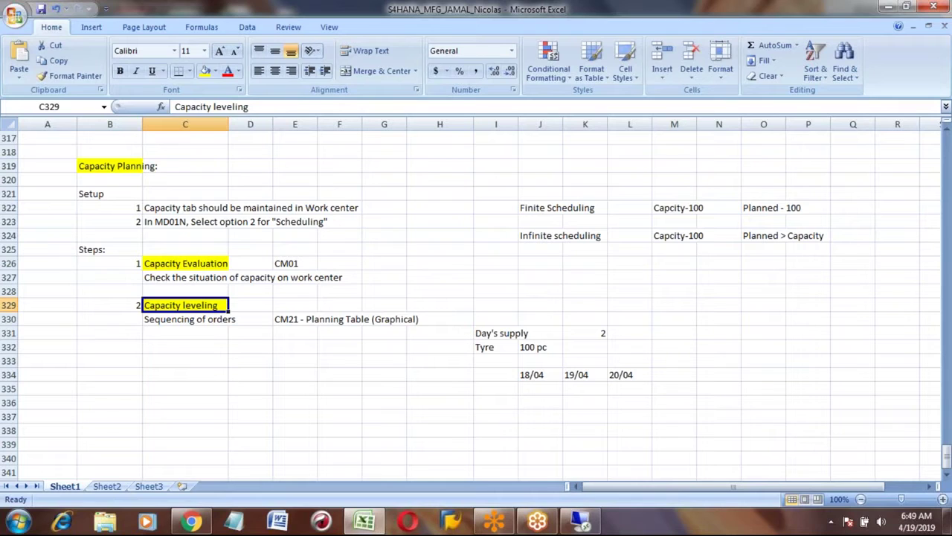
Enter the heading "Mass Processing:" in cell B338, below the capacity planning notes
{"action": "left_click", "coordinate": [181, 322]}
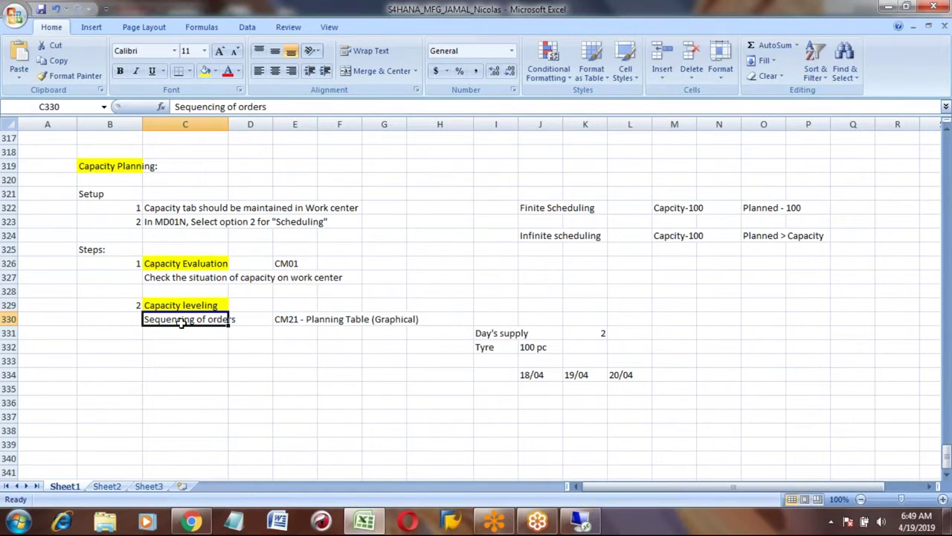
{"action": "key", "text": "Down"}
{"action": "key", "text": "Down"}
{"action": "key", "text": "Down"}
{"action": "key", "text": "Down"}
{"action": "key", "text": "Down"}
{"action": "key", "text": "Down"}
{"action": "key", "text": "Down"}
{"action": "key", "text": "Down"}
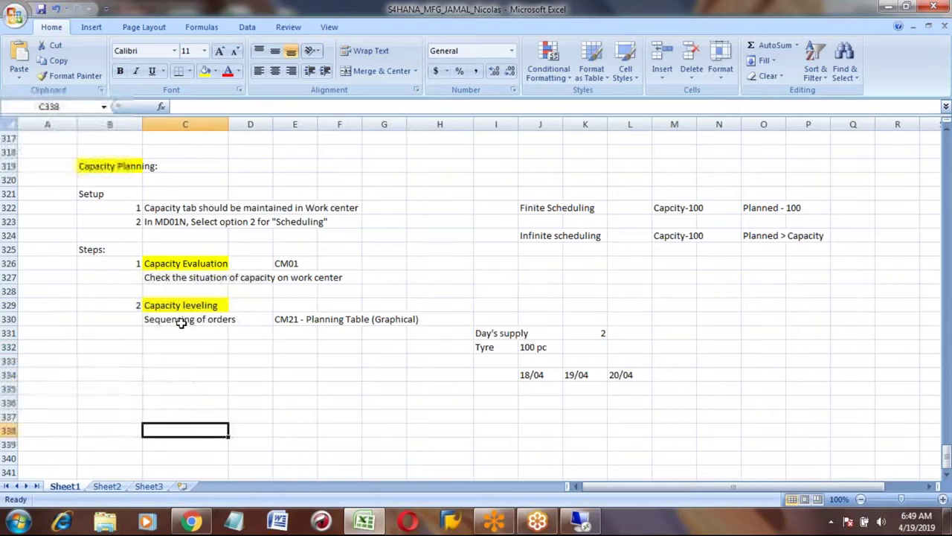
{"action": "key", "text": "Left"}
{"action": "key", "text": "Left"}
{"action": "key", "text": "Right"}
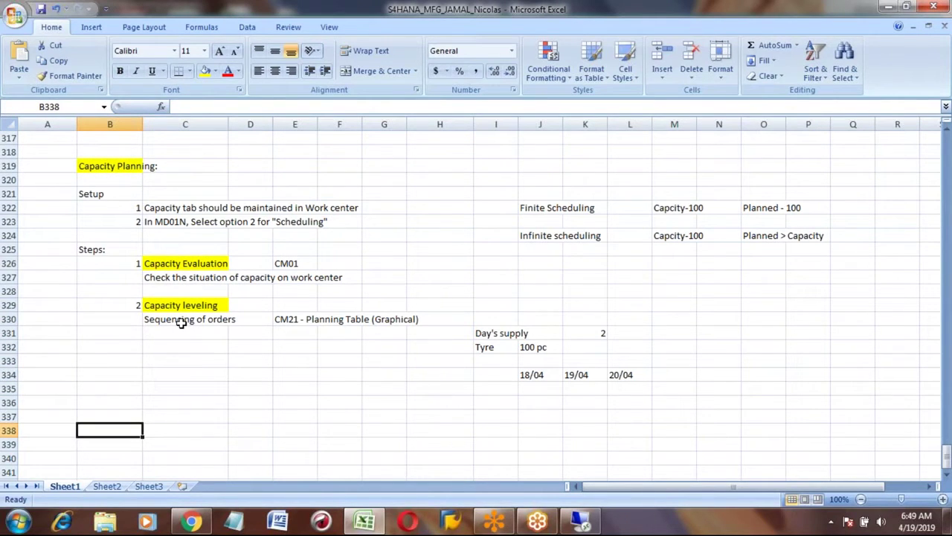
{"action": "type", "text": "Mass Processing"}
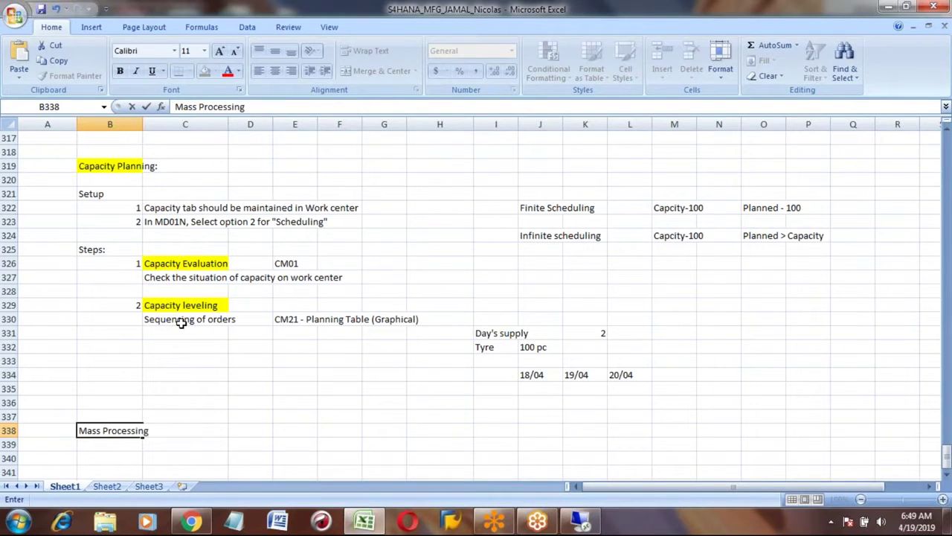
{"action": "type", "text": ":"}
{"action": "key", "text": "Return"}
{"action": "key", "text": "Down"}
{"action": "key", "text": "Down"}
{"action": "key", "text": "Down"}
{"action": "key", "text": "Down"}
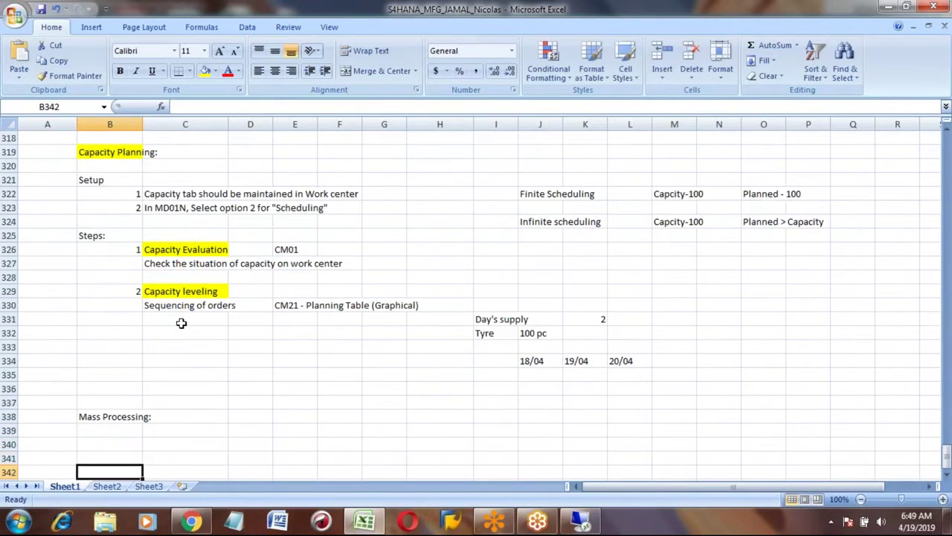
{"action": "key", "text": "Up"}
{"action": "key", "text": "Up"}
{"action": "key", "text": "Up"}
{"action": "key", "text": "Up"}
{"action": "key", "text": "Up"}
{"action": "key", "text": "Down"}
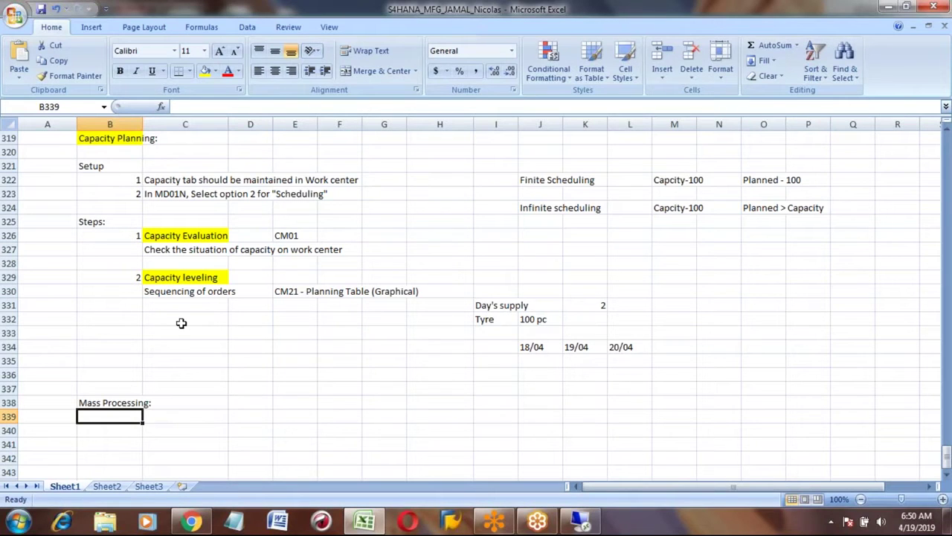
{"action": "key", "text": "Up"}
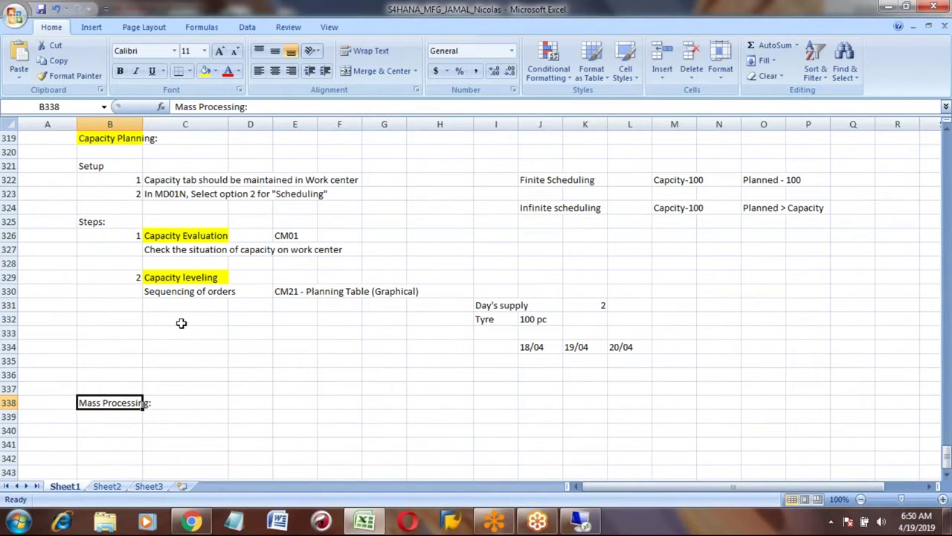
{"action": "key", "text": "Right"}
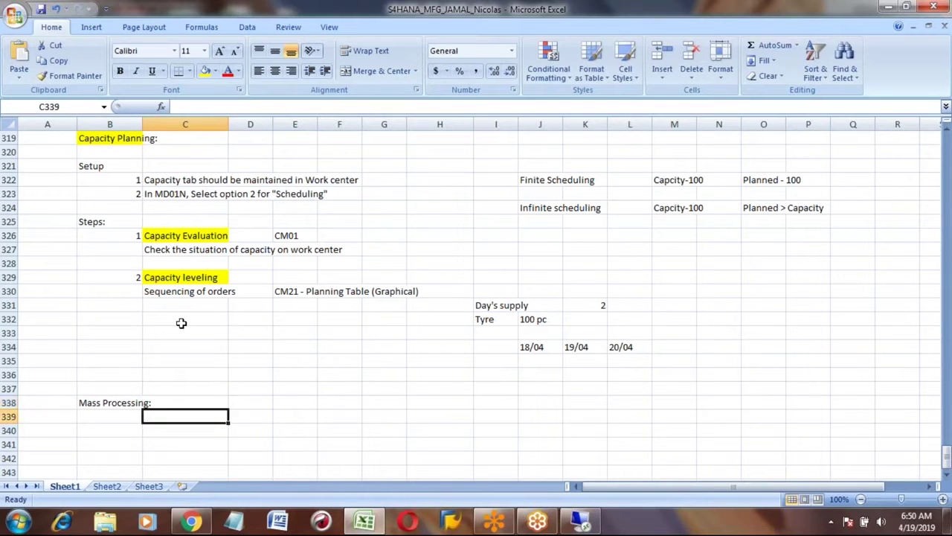
{"action": "key", "text": "Left"}
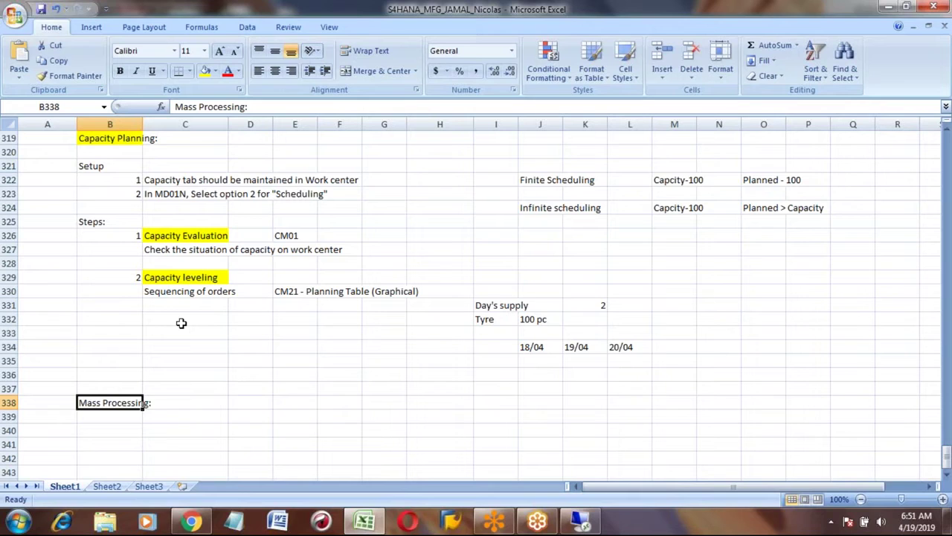
{"action": "key", "text": "Right"}
{"action": "key", "text": "Right"}
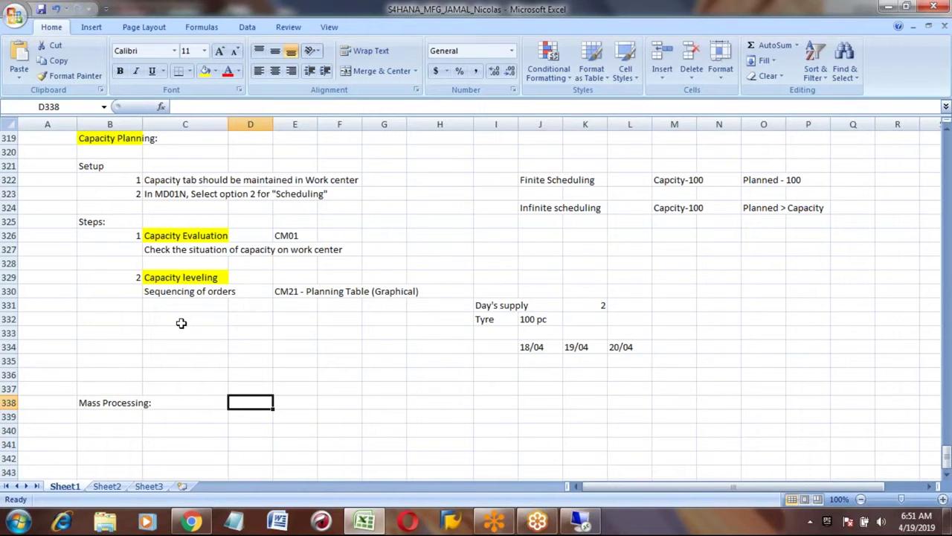
Highlight the Mass Processing heading cell B338 in yellow and enter the transaction code COHV in D338
{"action": "key", "text": "Left"}
{"action": "key", "text": "Left"}
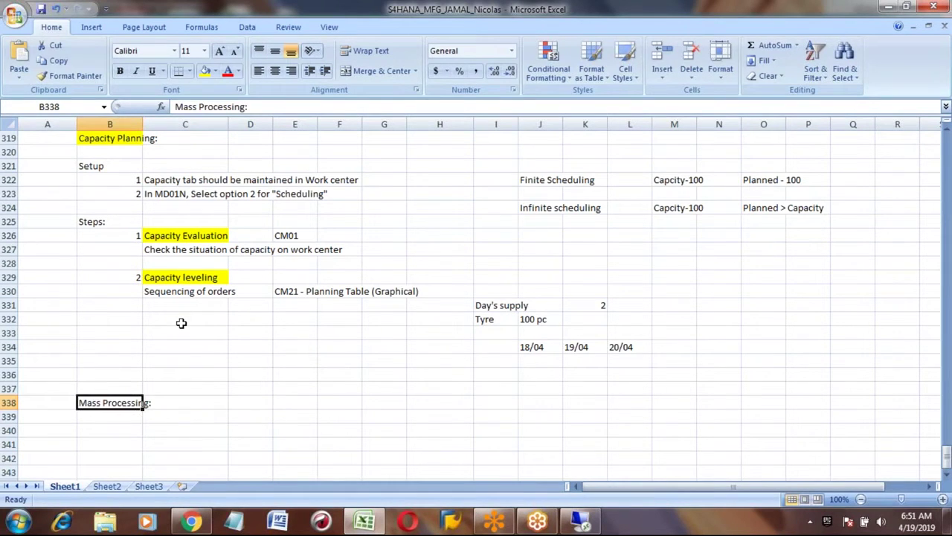
{"action": "left_click", "coordinate": [205, 71]}
{"action": "left_click", "coordinate": [244, 401]}
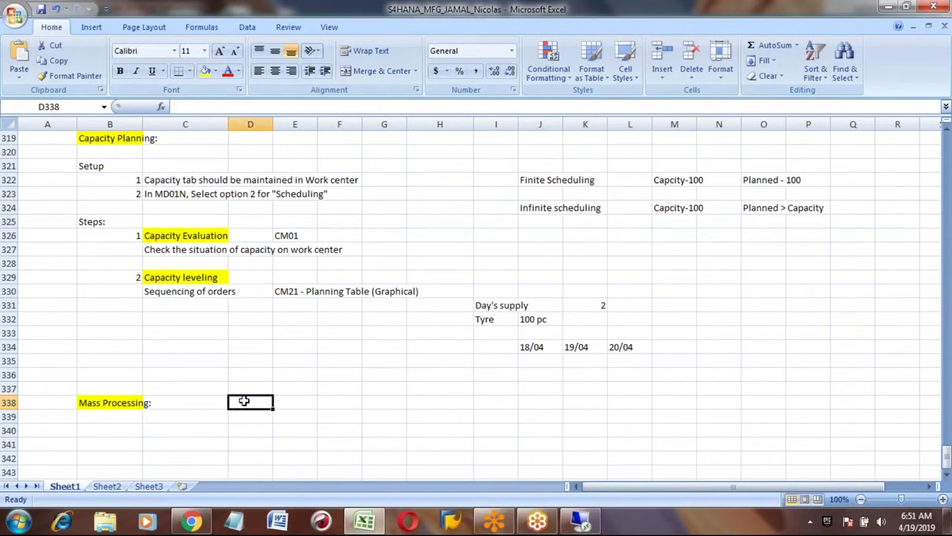
{"action": "type", "text": "COHV"}
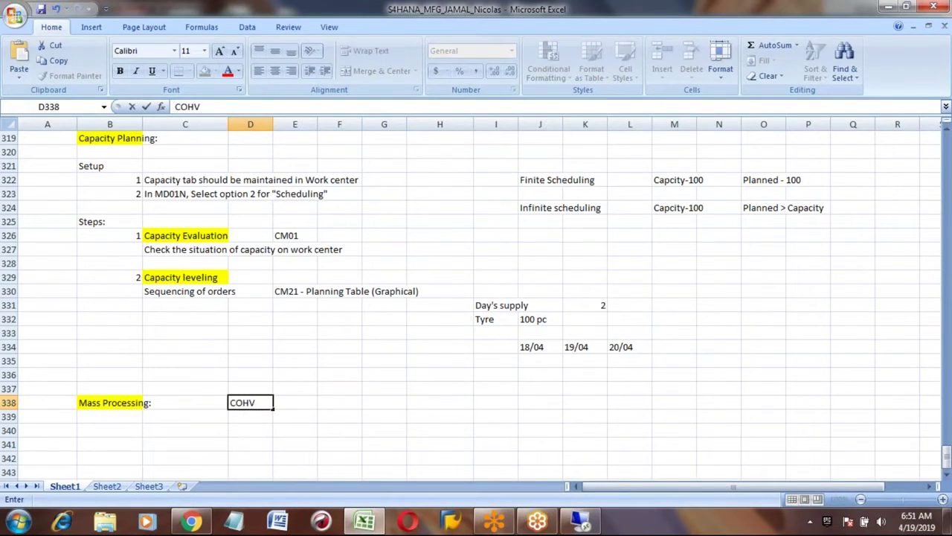
{"action": "key", "text": "Return"}
{"action": "key", "text": "Return"}
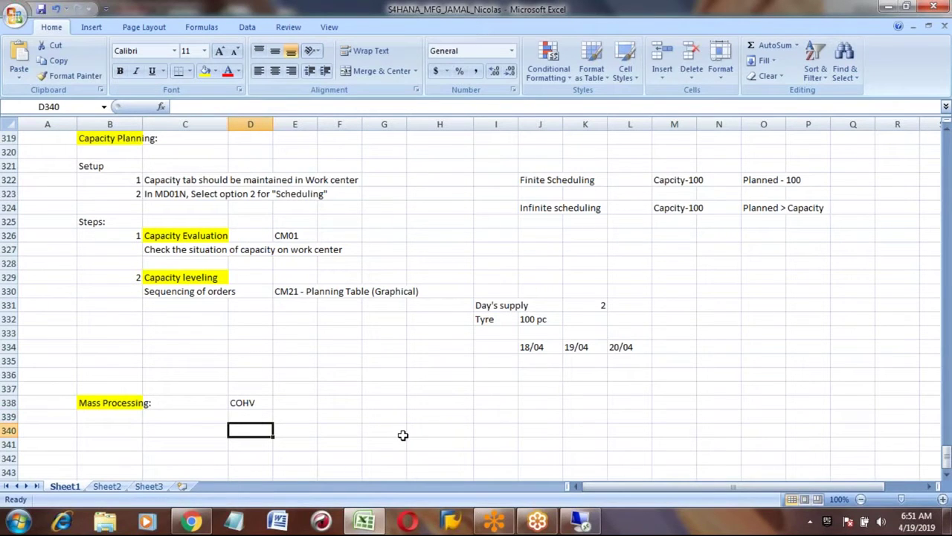
{"action": "key", "text": "Return"}
{"action": "key", "text": "Return"}
{"action": "key", "text": "Return"}
{"action": "key", "text": "Return"}
{"action": "key", "text": "Return"}
{"action": "key", "text": "Return"}
{"action": "key", "text": "Return"}
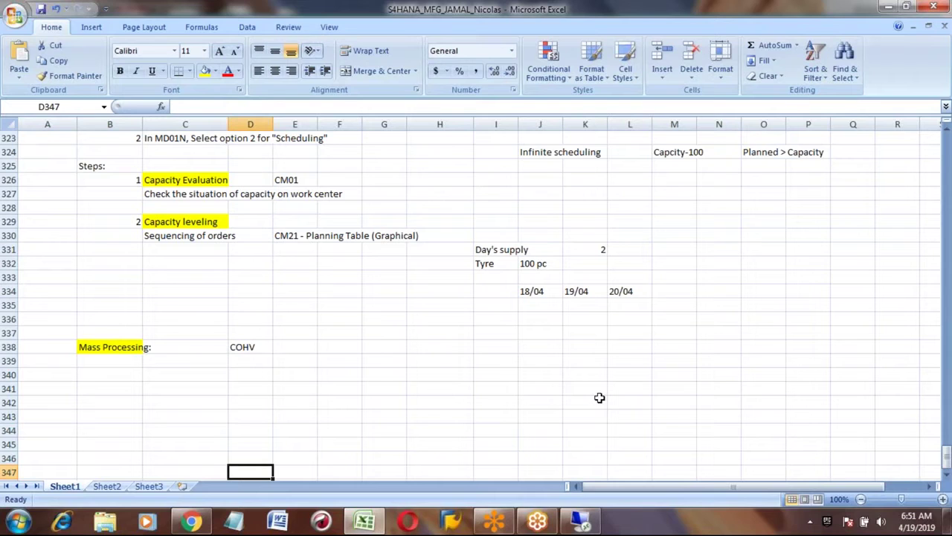
{"action": "left_click", "coordinate": [256, 346]}
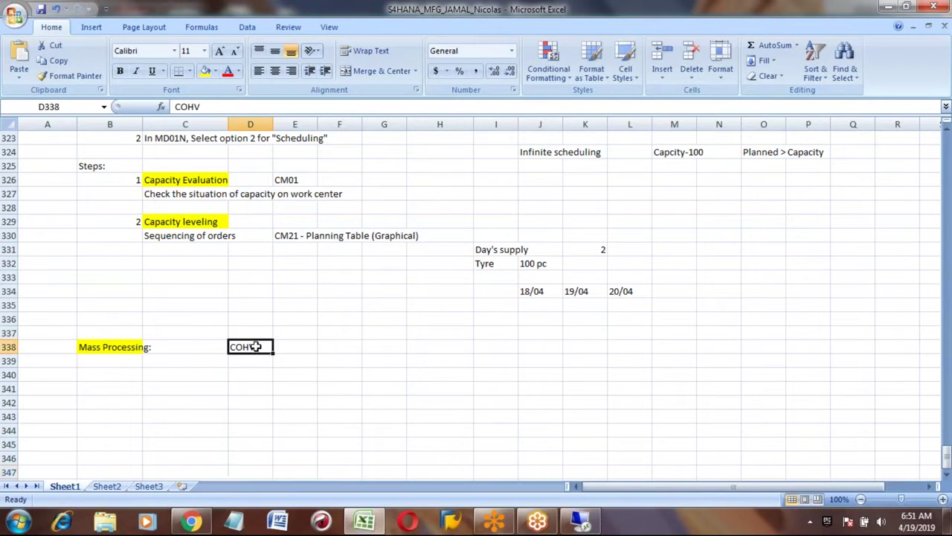
{"action": "left_click", "coordinate": [588, 524]}
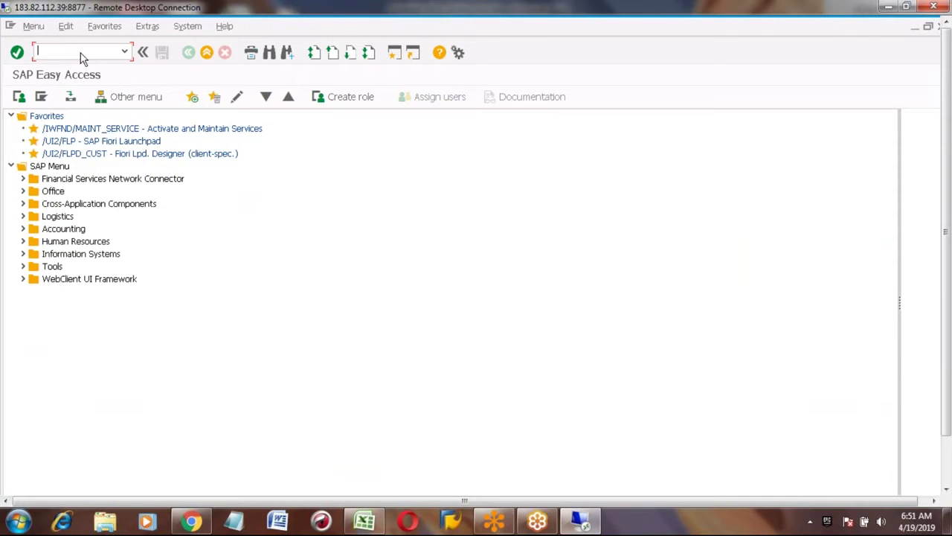
{"action": "key", "text": "alt+Tab"}
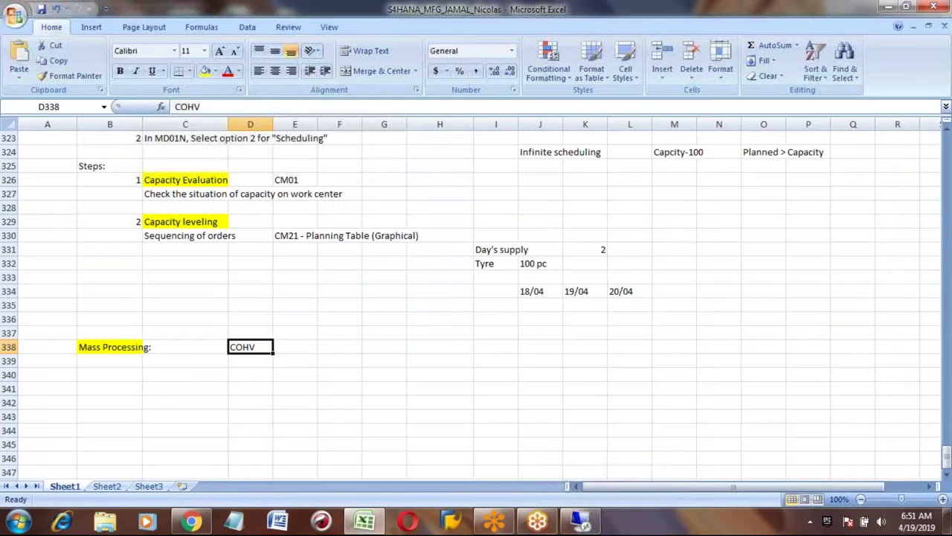
Review the capacity planning notes upward from the Capacity leveling section to the honda_tyre entry in row 315
{"action": "left_click", "coordinate": [154, 202]}
{"action": "key", "text": "Up"}
{"action": "key", "text": "Up"}
{"action": "key", "text": "Up"}
{"action": "key", "text": "Up"}
{"action": "key", "text": "Up"}
{"action": "key", "text": "Up"}
{"action": "key", "text": "Up"}
{"action": "key", "text": "Up"}
{"action": "key", "text": "Up"}
{"action": "key", "text": "Up"}
{"action": "key", "text": "Up"}
{"action": "key", "text": "Up"}
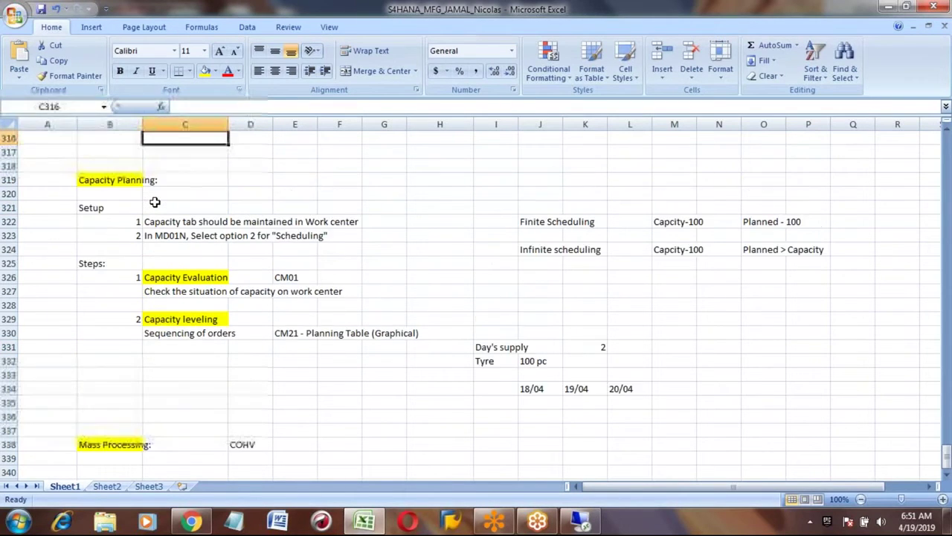
{"action": "key", "text": "Up"}
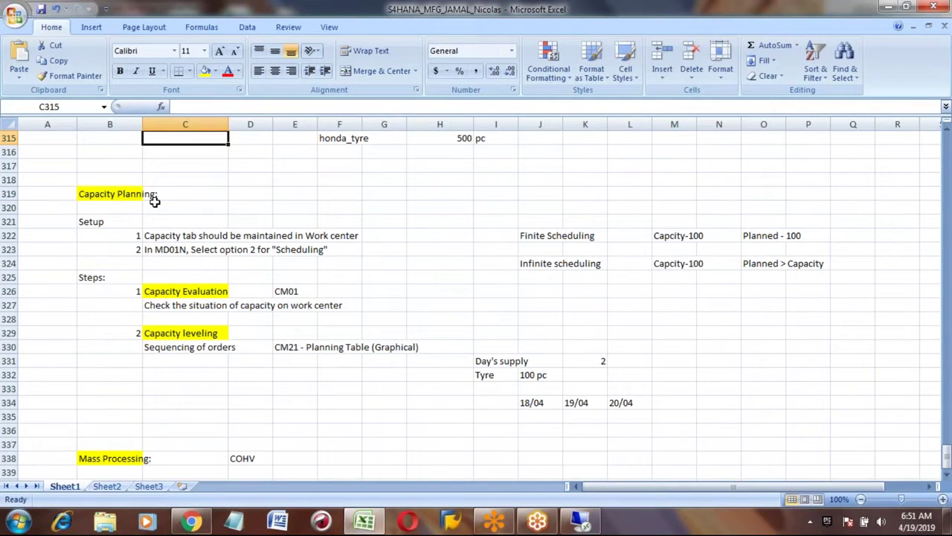
Review the Availability Check notes in rows 312 to 315, above the Capacity Planning section
{"action": "key", "text": "Up"}
{"action": "key", "text": "Up"}
{"action": "key", "text": "Up"}
{"action": "key", "text": "Up"}
{"action": "key", "text": "Up"}
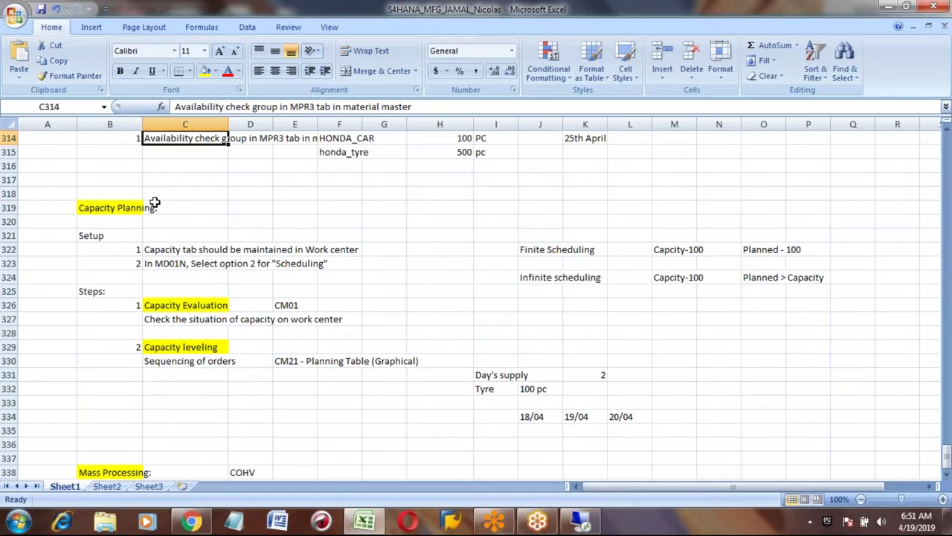
{"action": "key", "text": "Down"}
{"action": "key", "text": "Down"}
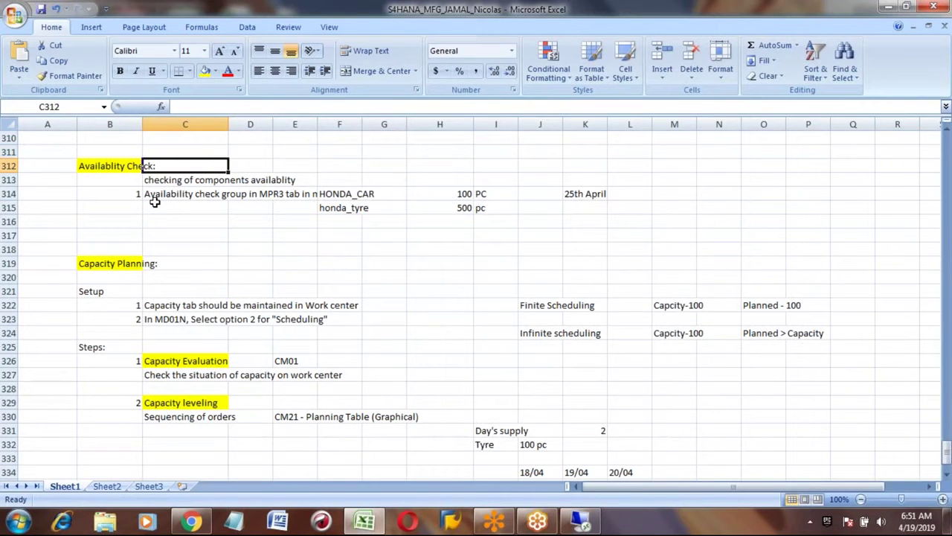
{"action": "key", "text": "Left"}
{"action": "key", "text": "Down"}
{"action": "key", "text": "Down"}
{"action": "key", "text": "Down"}
{"action": "key", "text": "Down"}
{"action": "key", "text": "Down"}
{"action": "key", "text": "Down"}
{"action": "key", "text": "Down"}
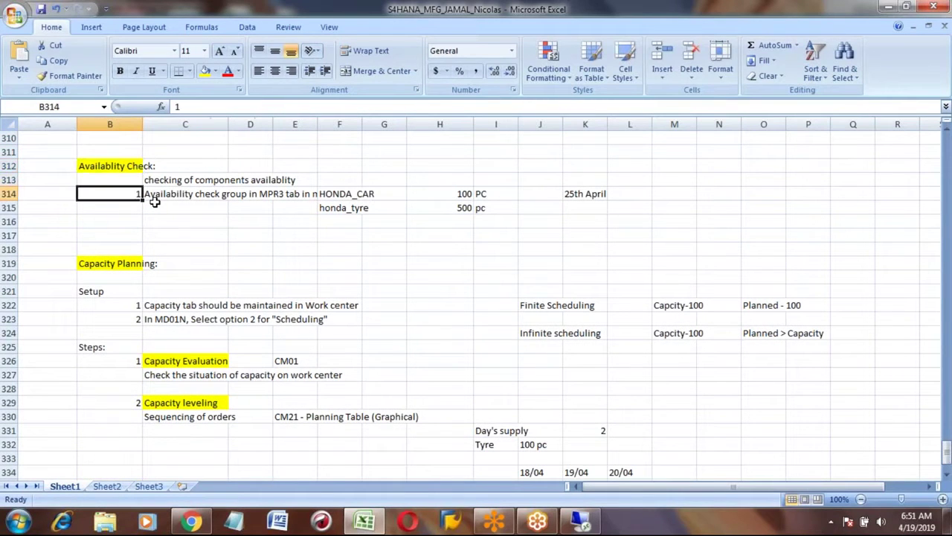
Review the notes downward from Capacity Planning to the Mass Processing heading and its COHV code in D338
{"action": "key", "text": "Down"}
{"action": "key", "text": "Down"}
{"action": "key", "text": "Down"}
{"action": "key", "text": "Down"}
{"action": "key", "text": "Down"}
{"action": "key", "text": "Down"}
{"action": "key", "text": "Down"}
{"action": "key", "text": "Down"}
{"action": "key", "text": "Down"}
{"action": "key", "text": "Down"}
{"action": "key", "text": "Down"}
{"action": "key", "text": "Down"}
{"action": "key", "text": "Down"}
{"action": "key", "text": "Down"}
{"action": "key", "text": "Down"}
{"action": "key", "text": "Down"}
{"action": "key", "text": "Down"}
{"action": "key", "text": "Down"}
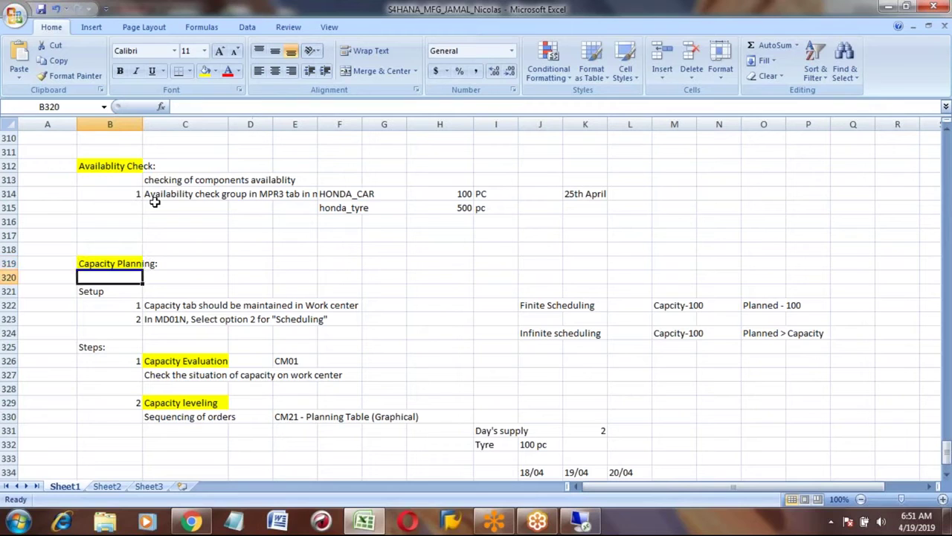
{"action": "key", "text": "Down"}
{"action": "key", "text": "Down"}
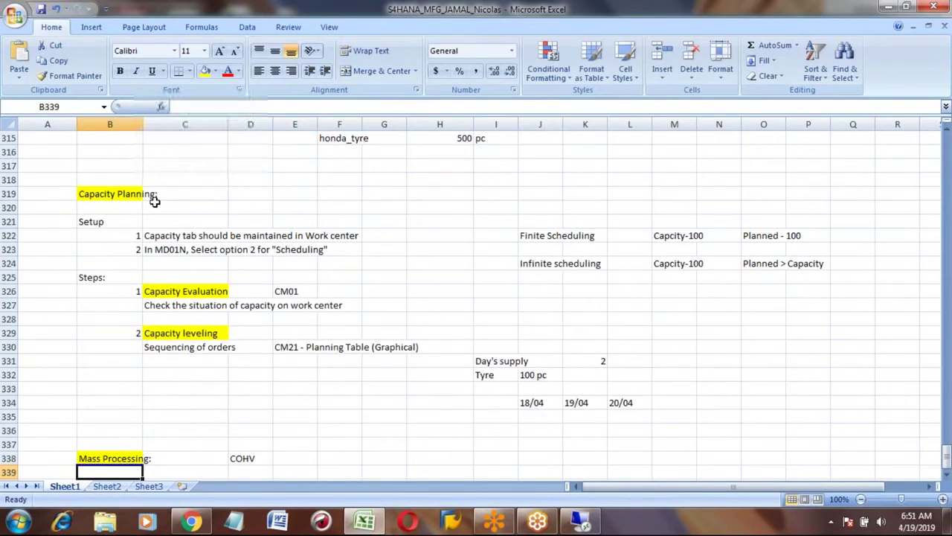
{"action": "key", "text": "Up"}
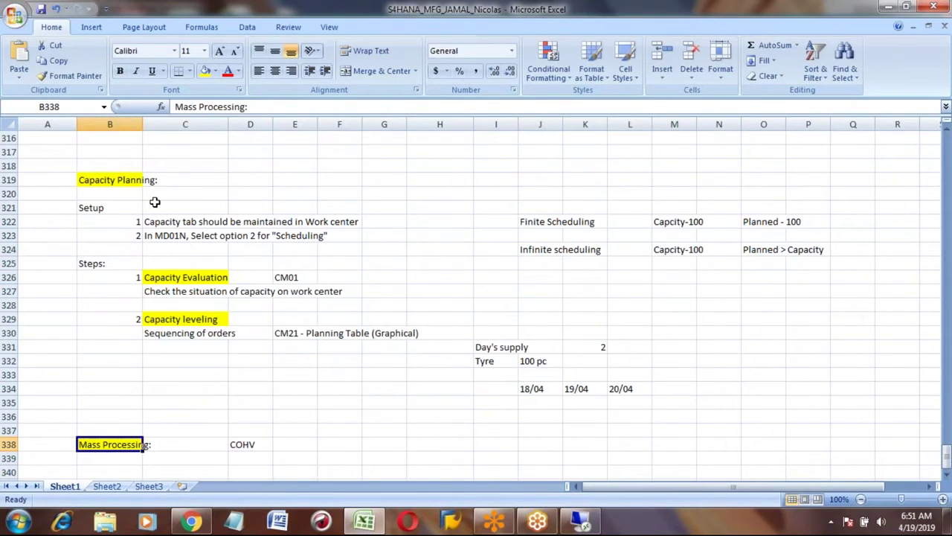
{"action": "key", "text": "Right"}
{"action": "key", "text": "Right"}
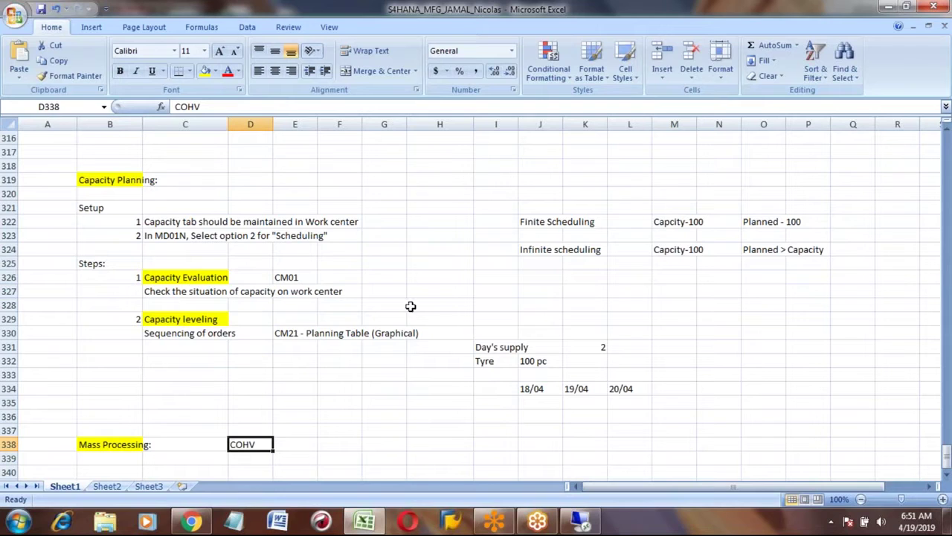
Switch to the SAP remote session and expand the SAP menu tree through Logistics and Production to Shop Floor Control
{"action": "left_click", "coordinate": [583, 523]}
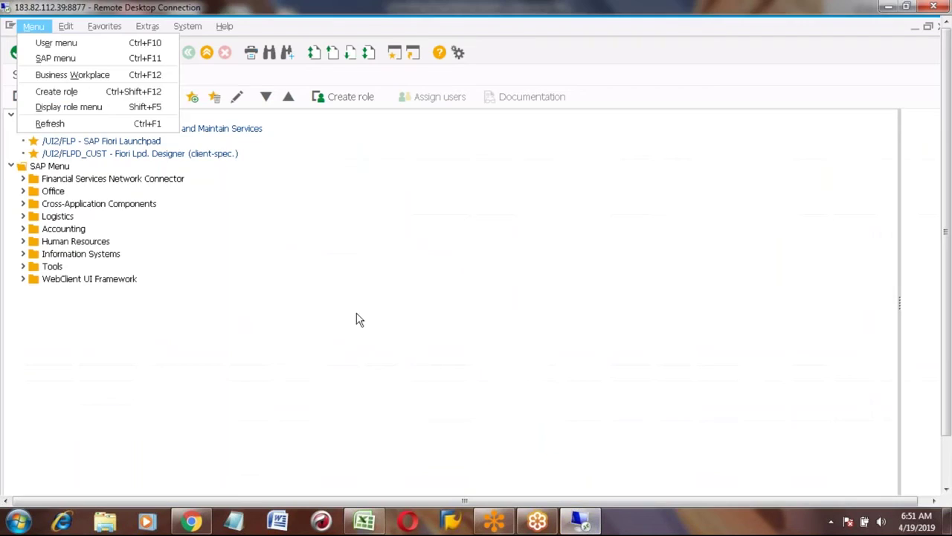
{"action": "left_click", "coordinate": [66, 49]}
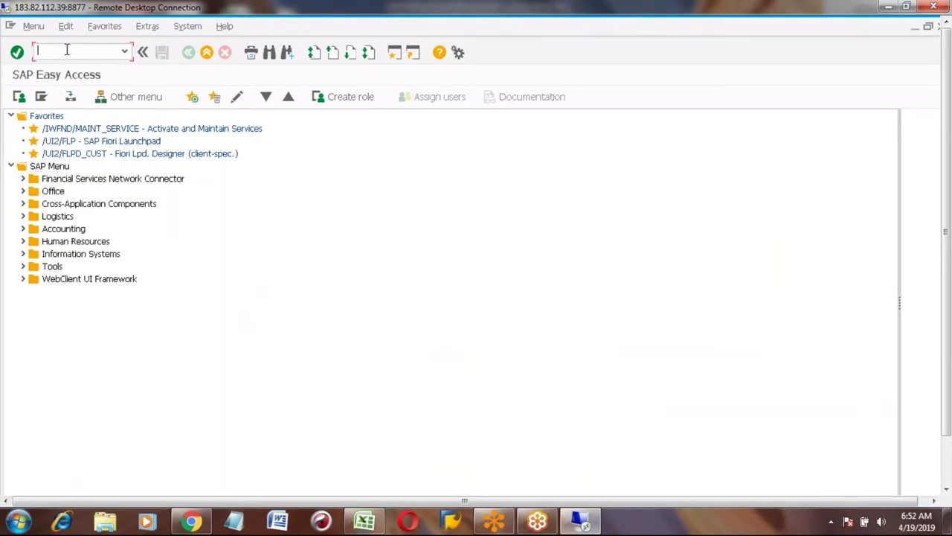
{"action": "left_click", "coordinate": [23, 216]}
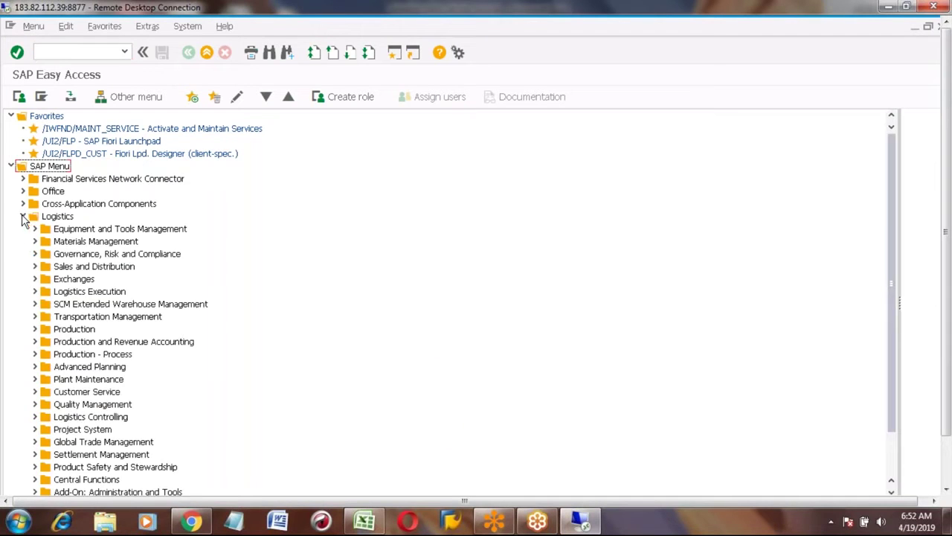
{"action": "left_click", "coordinate": [35, 329]}
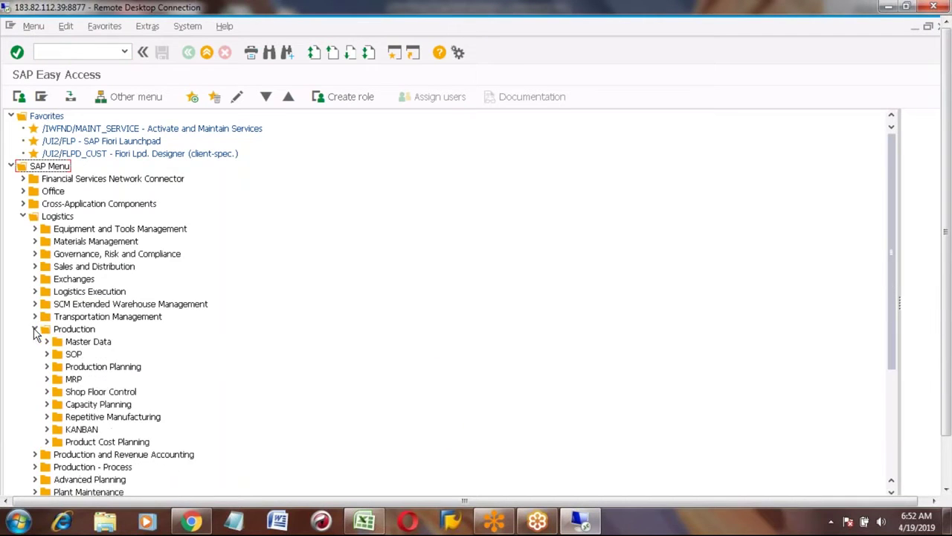
{"action": "left_click", "coordinate": [47, 392]}
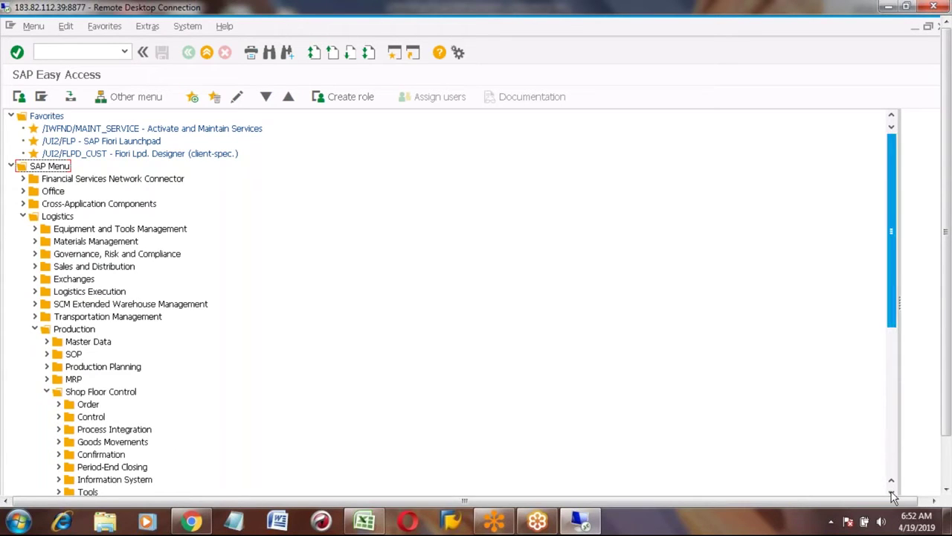
{"action": "scroll", "coordinate": [891, 491], "scroll_direction": "down", "scroll_amount": 2}
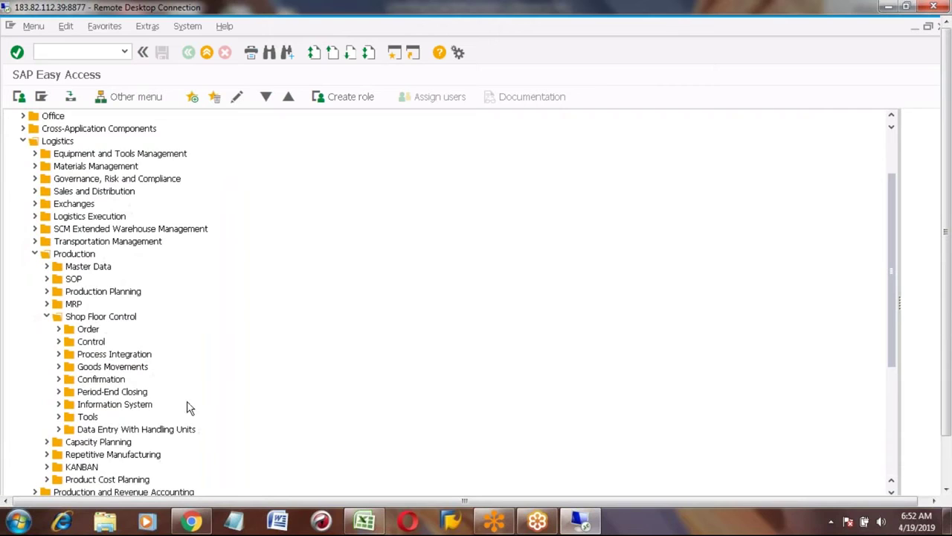
Look through the Order, Information System and Tools folders under Shop Floor Control for the mass processing transaction
{"action": "left_click", "coordinate": [58, 330]}
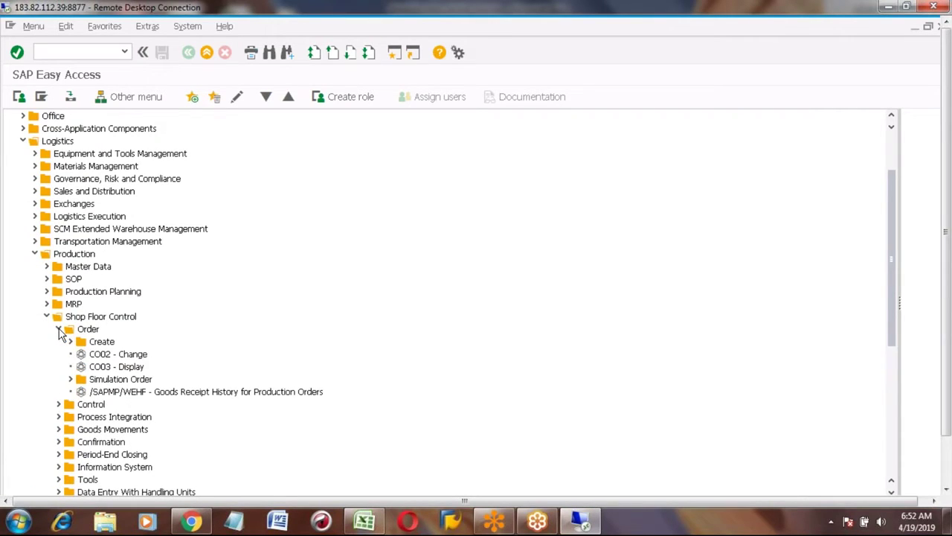
{"action": "left_click", "coordinate": [58, 329]}
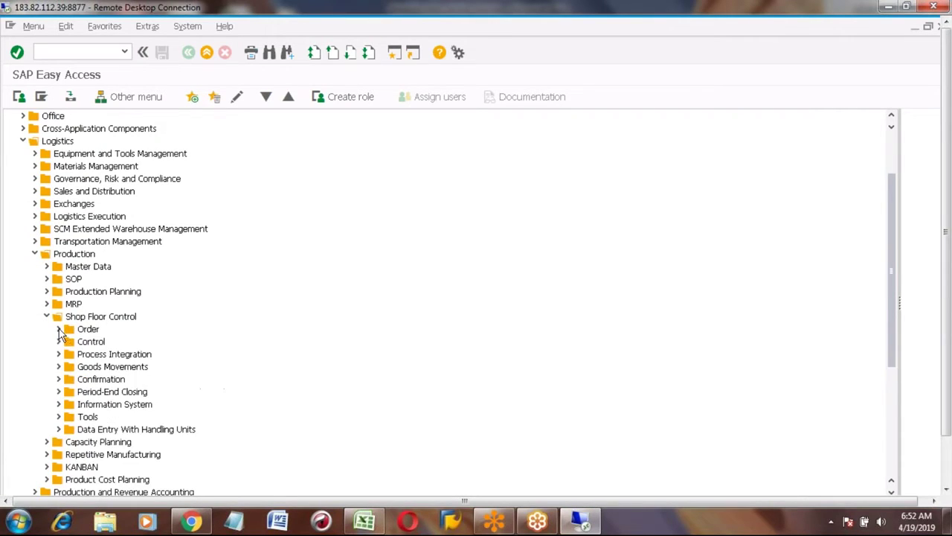
{"action": "left_click", "coordinate": [58, 404]}
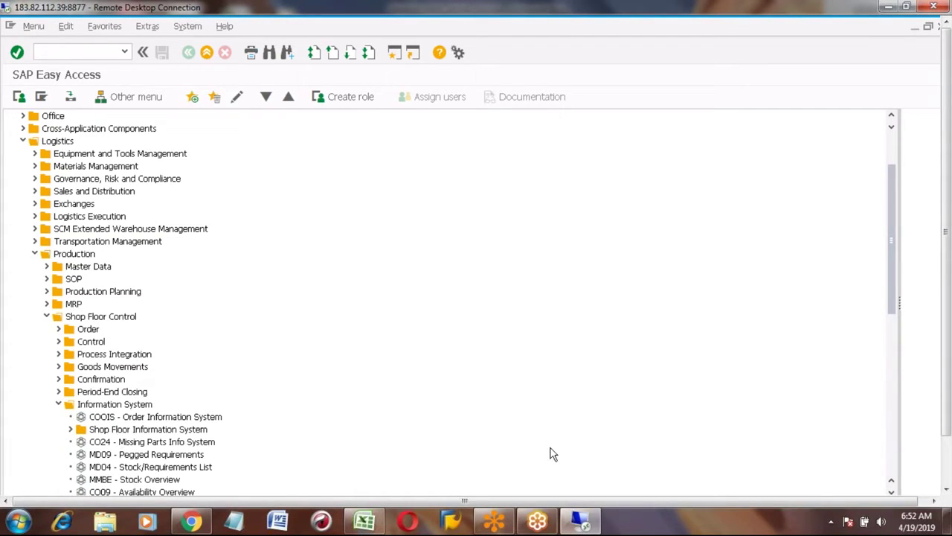
{"action": "left_click", "coordinate": [891, 492]}
{"action": "left_click", "coordinate": [891, 492]}
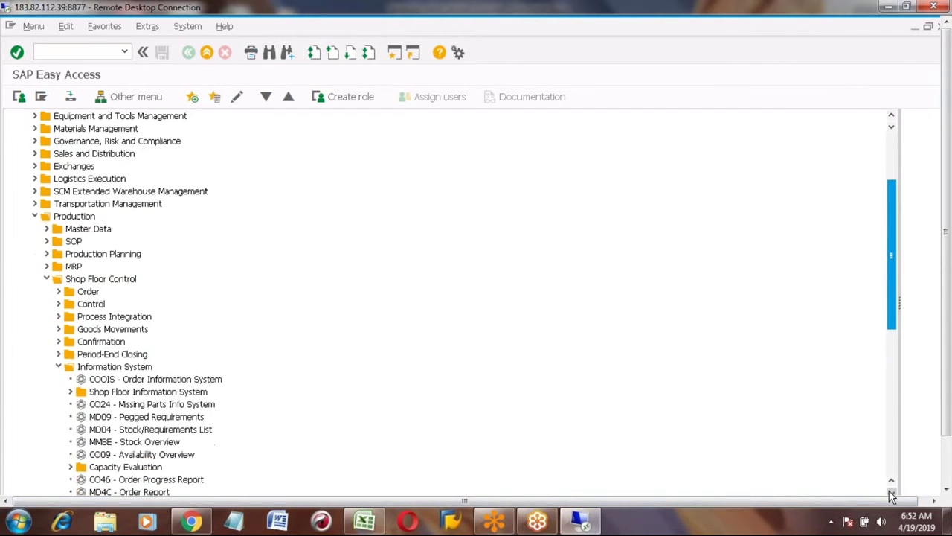
{"action": "left_click", "coordinate": [892, 492]}
{"action": "left_click", "coordinate": [891, 492]}
{"action": "left_click", "coordinate": [891, 492]}
{"action": "left_click", "coordinate": [892, 492]}
{"action": "left_click", "coordinate": [891, 492]}
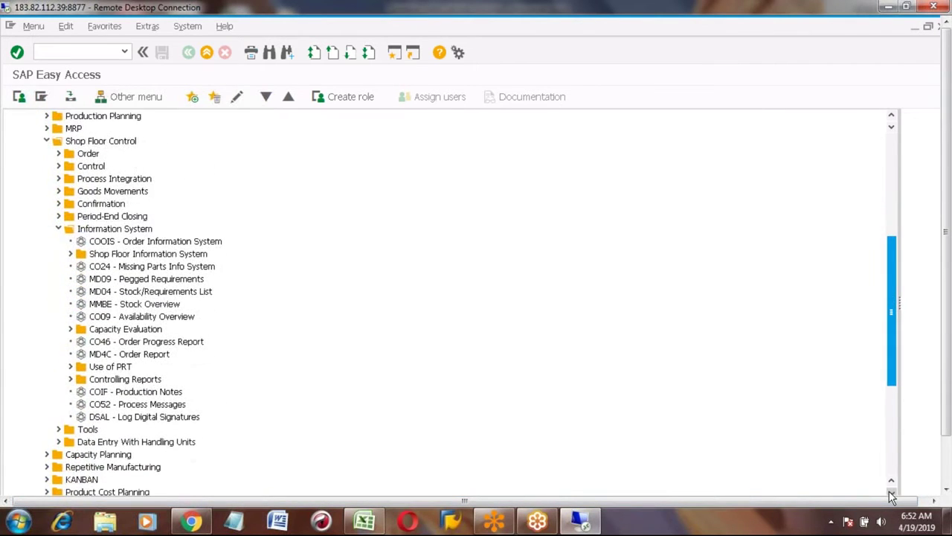
{"action": "left_click", "coordinate": [891, 491]}
{"action": "left_click", "coordinate": [891, 492]}
{"action": "left_click", "coordinate": [891, 491]}
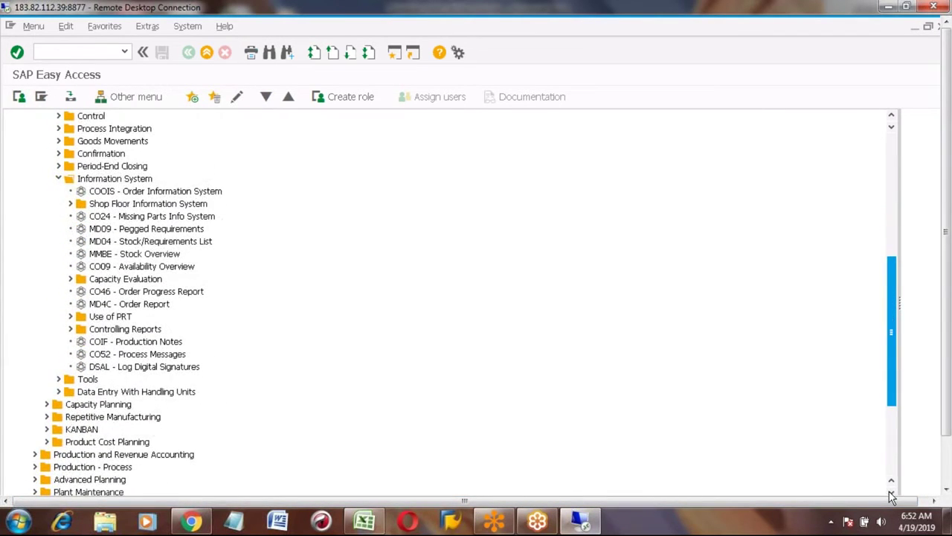
{"action": "left_click", "coordinate": [59, 379]}
{"action": "left_click", "coordinate": [59, 379]}
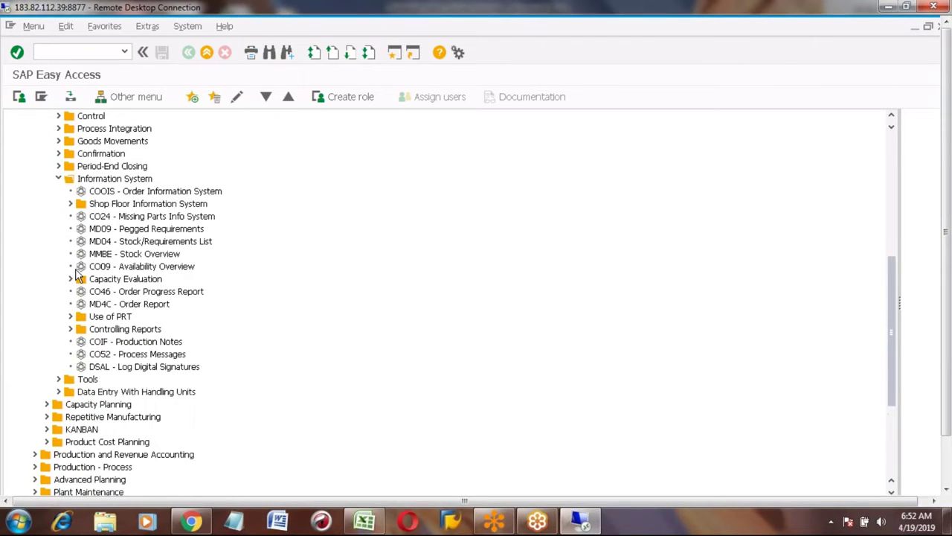
{"action": "left_click", "coordinate": [70, 204]}
{"action": "left_click", "coordinate": [70, 204]}
{"action": "left_click", "coordinate": [61, 180]}
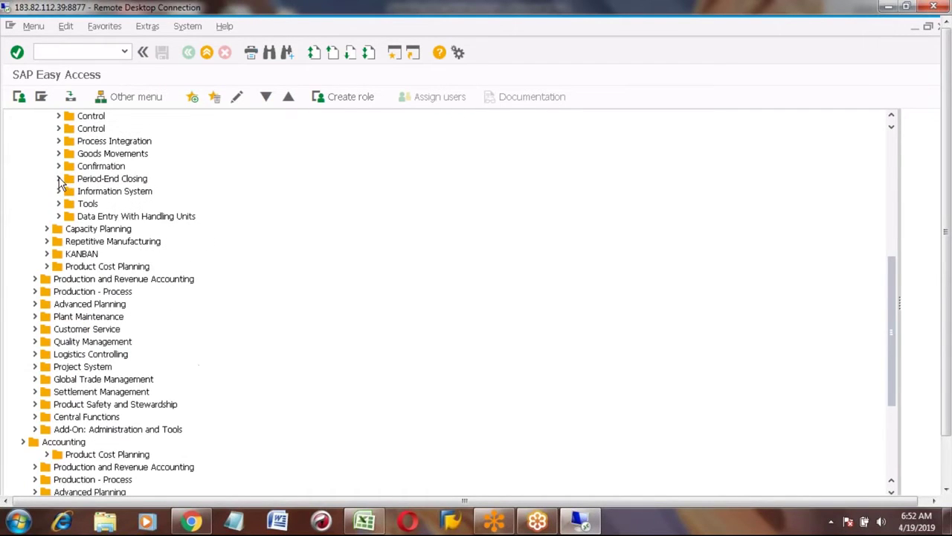
{"action": "left_click", "coordinate": [889, 151]}
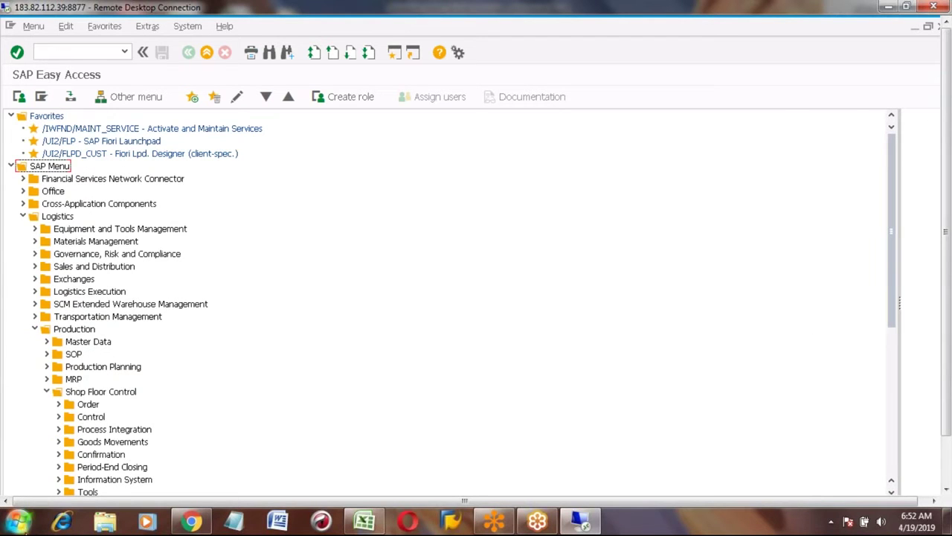
{"action": "left_click", "coordinate": [20, 519]}
{"action": "left_click", "coordinate": [28, 485]}
{"action": "left_click", "coordinate": [414, 383]}
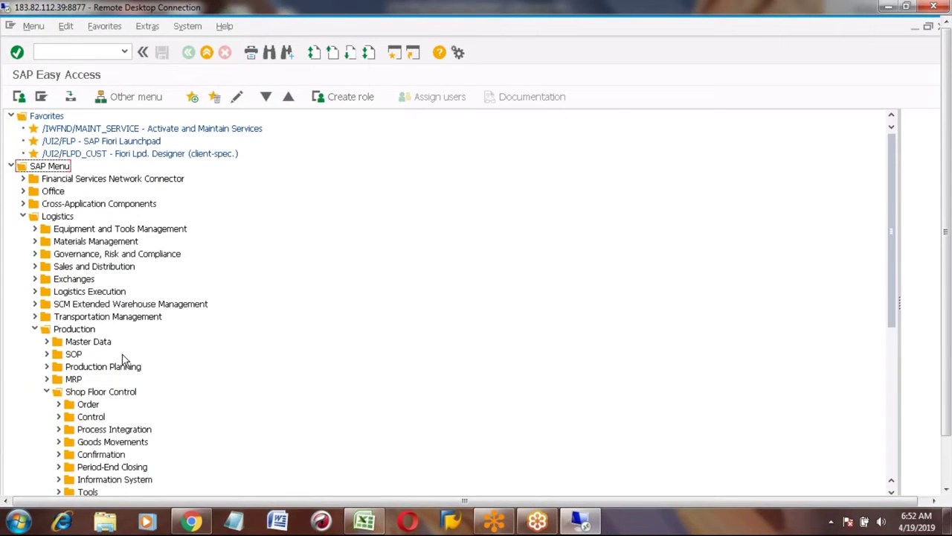
Search the SAP menu tree for the transaction code COHV
{"action": "left_click", "coordinate": [272, 58]}
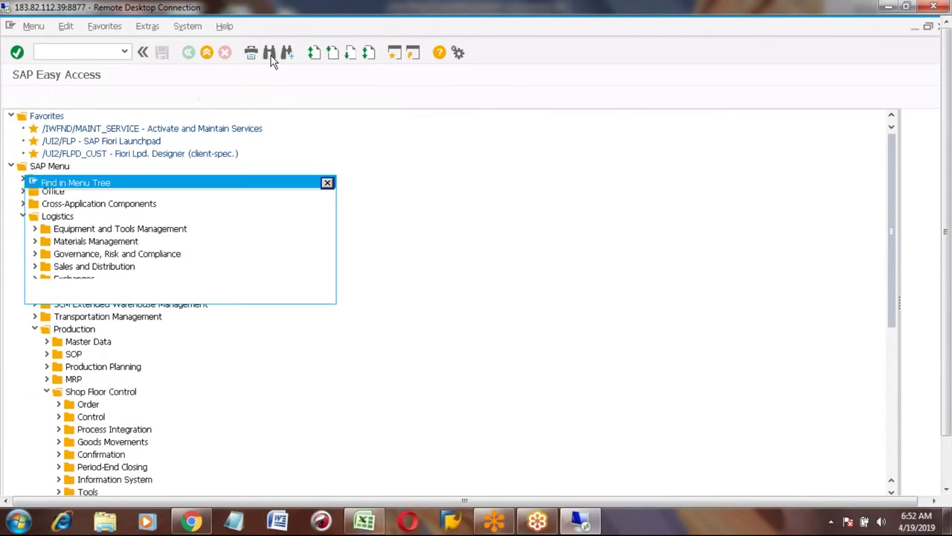
{"action": "type", "text": "COHV"}
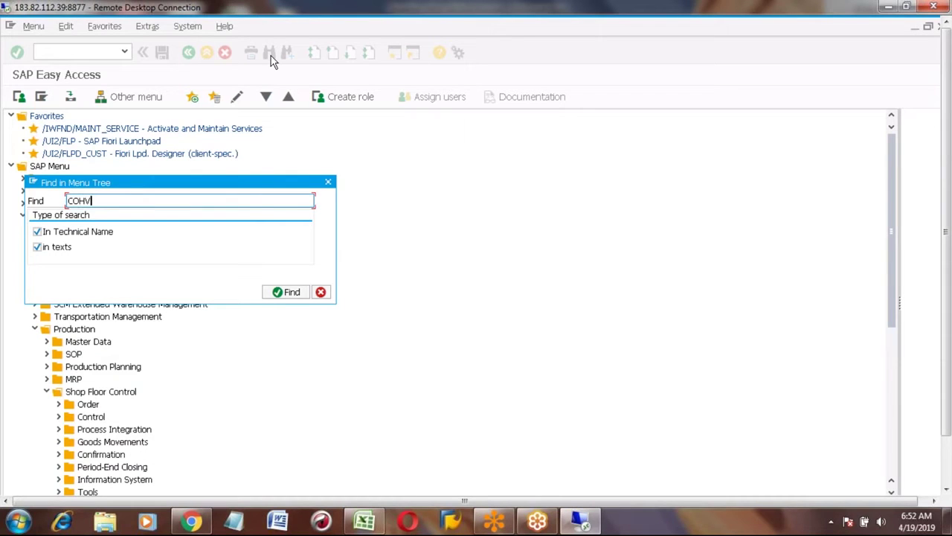
{"action": "key", "text": "Return"}
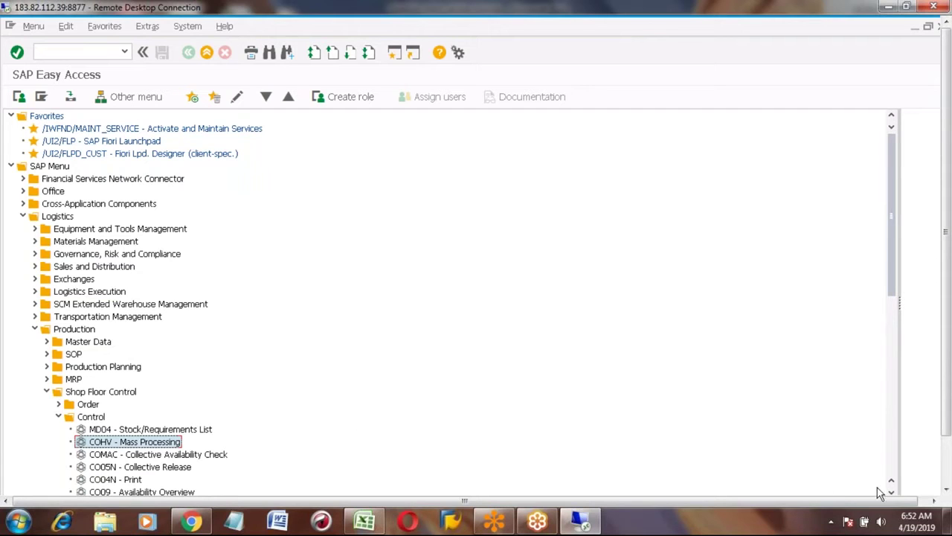
Trace the tree path from Production through Shop Floor Control and Control, and open COHV - Mass Processing
{"action": "scroll", "coordinate": [695, 378], "scroll_direction": "down", "scroll_amount": 2}
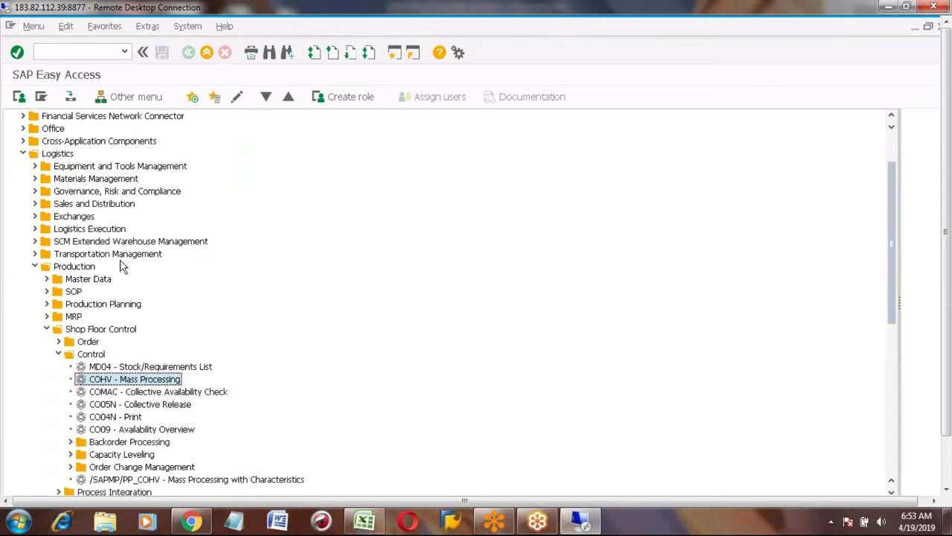
{"action": "left_click", "coordinate": [78, 270]}
{"action": "left_click", "coordinate": [112, 332]}
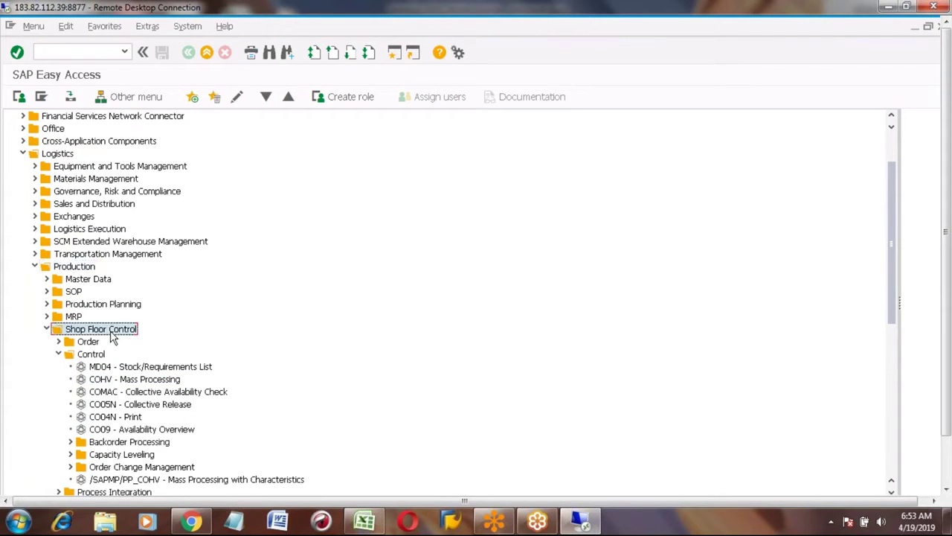
{"action": "left_click", "coordinate": [95, 357]}
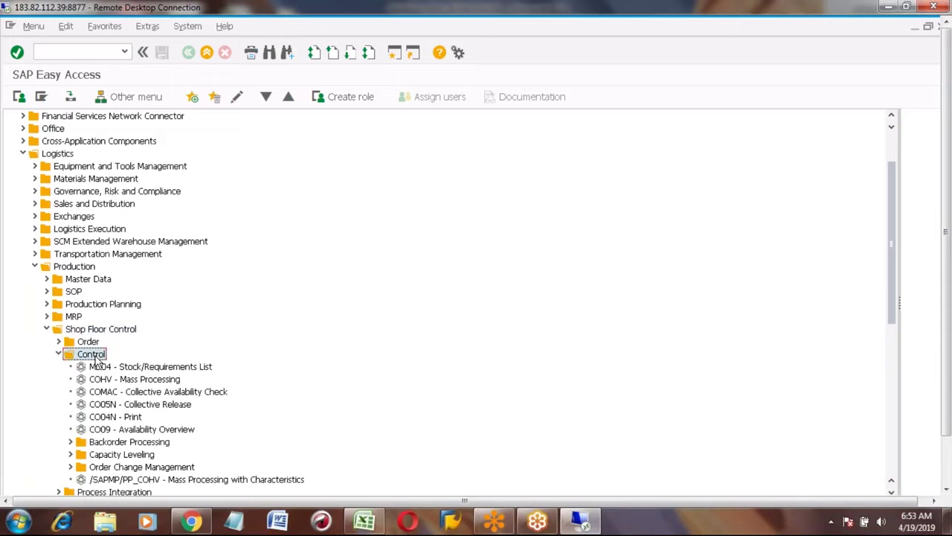
{"action": "left_click", "coordinate": [136, 383]}
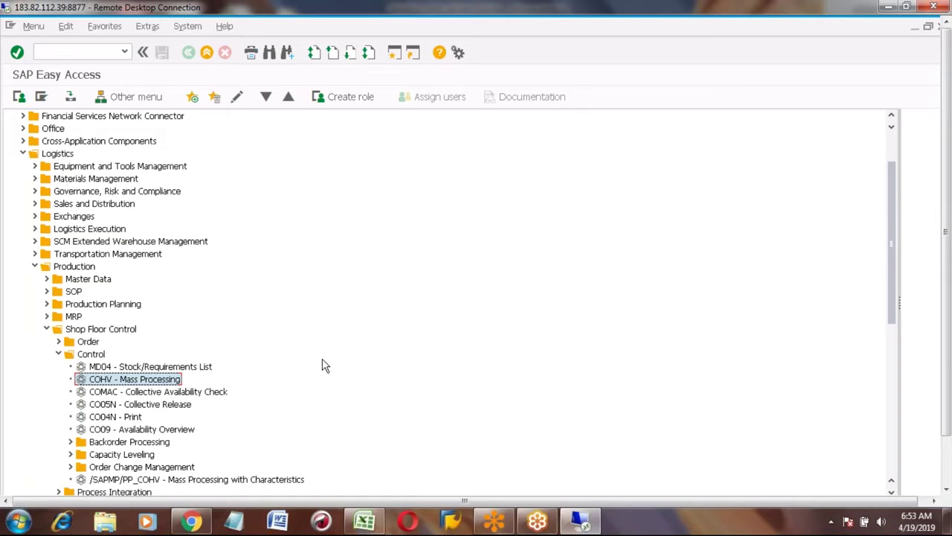
{"action": "double_click", "coordinate": [160, 384]}
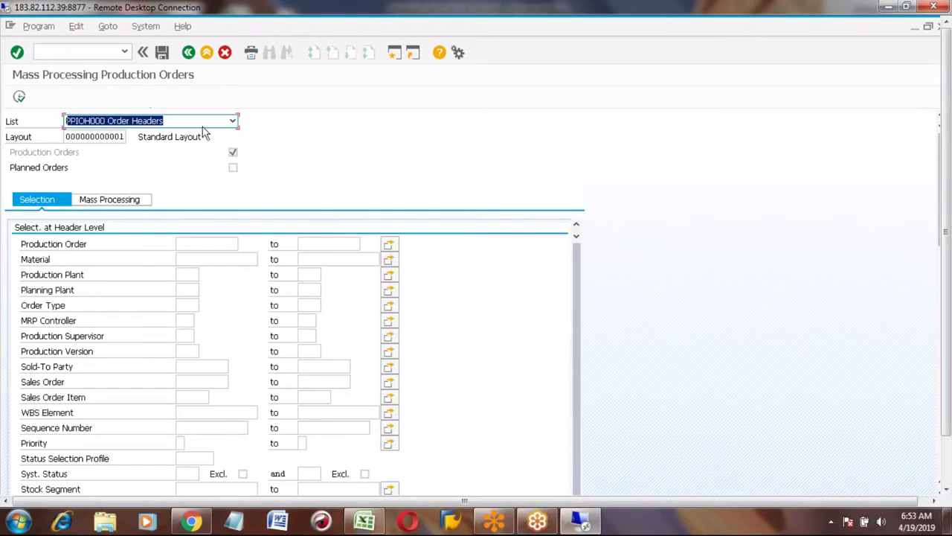
Choose PPIOH000 Order Headers as the list and display the Mass Processing function settings
{"action": "left_click", "coordinate": [15, 125]}
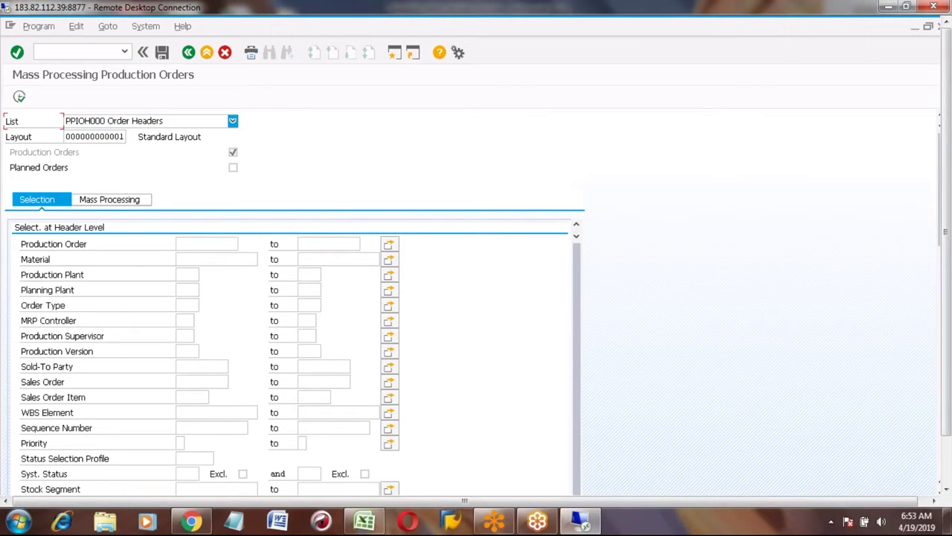
{"action": "left_click", "coordinate": [232, 120]}
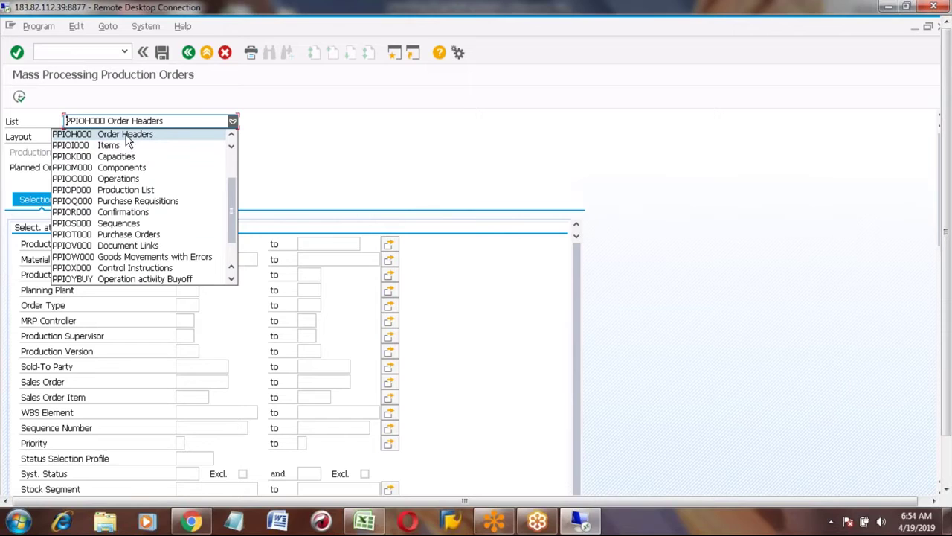
{"action": "left_click", "coordinate": [131, 134]}
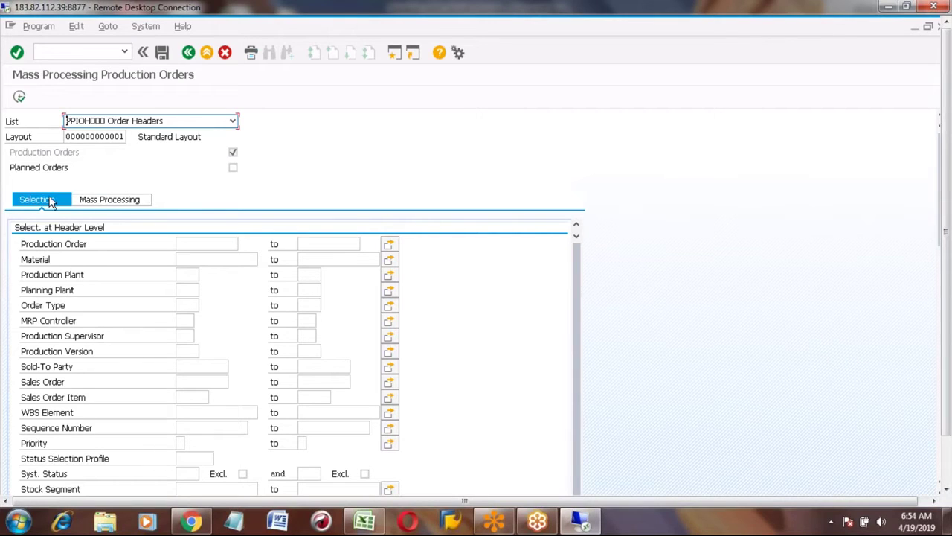
{"action": "left_click", "coordinate": [110, 199]}
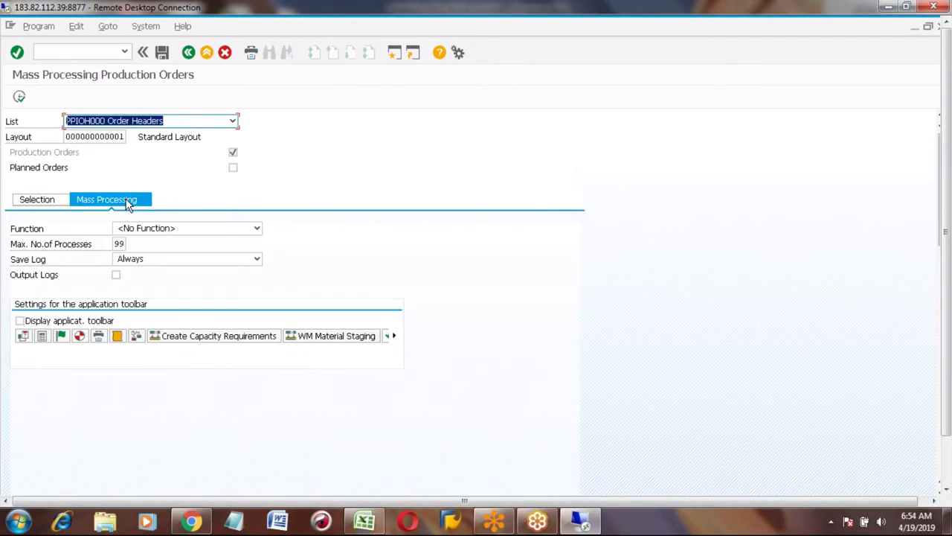
Look through the available mass processing functions, from Scheduling, Costing and Release through Material Availability Check and Create Capacity Requirements to Confirmation
{"action": "left_click", "coordinate": [42, 233]}
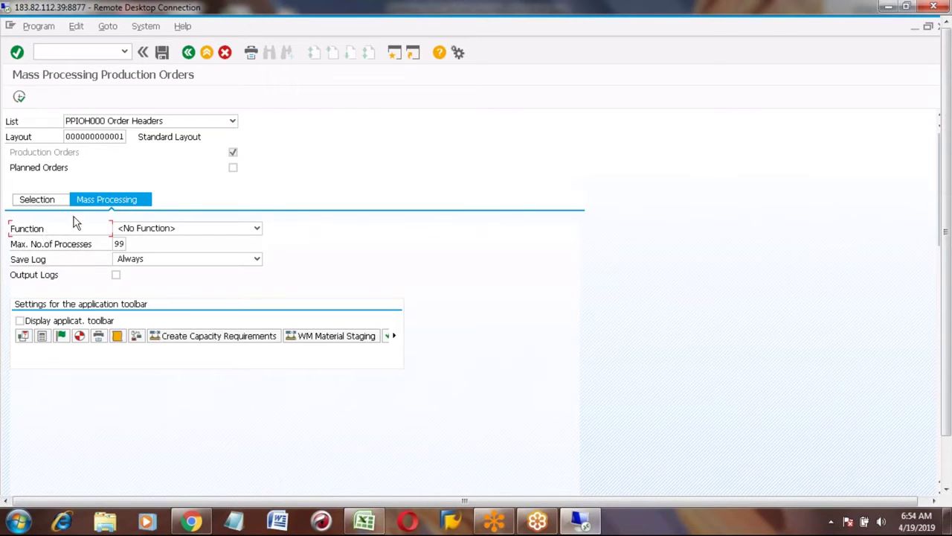
{"action": "left_click", "coordinate": [188, 232]}
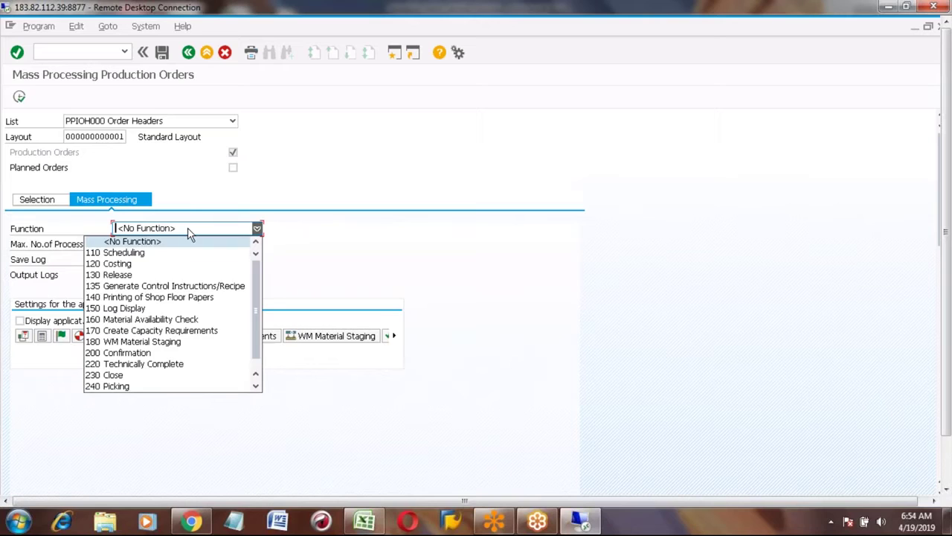
{"action": "key", "text": "Down"}
{"action": "key", "text": "Down"}
{"action": "key", "text": "Down"}
{"action": "key", "text": "Down"}
{"action": "key", "text": "Down"}
{"action": "key", "text": "Down"}
{"action": "key", "text": "Up"}
{"action": "key", "text": "Up"}
{"action": "key", "text": "Up"}
{"action": "key", "text": "Up"}
{"action": "key", "text": "Up"}
{"action": "key", "text": "Down"}
{"action": "key", "text": "Down"}
{"action": "key", "text": "Down"}
{"action": "key", "text": "Down"}
{"action": "key", "text": "Down"}
{"action": "key", "text": "Down"}
{"action": "key", "text": "Down"}
{"action": "key", "text": "Down"}
{"action": "key", "text": "Down"}
{"action": "key", "text": "Down"}
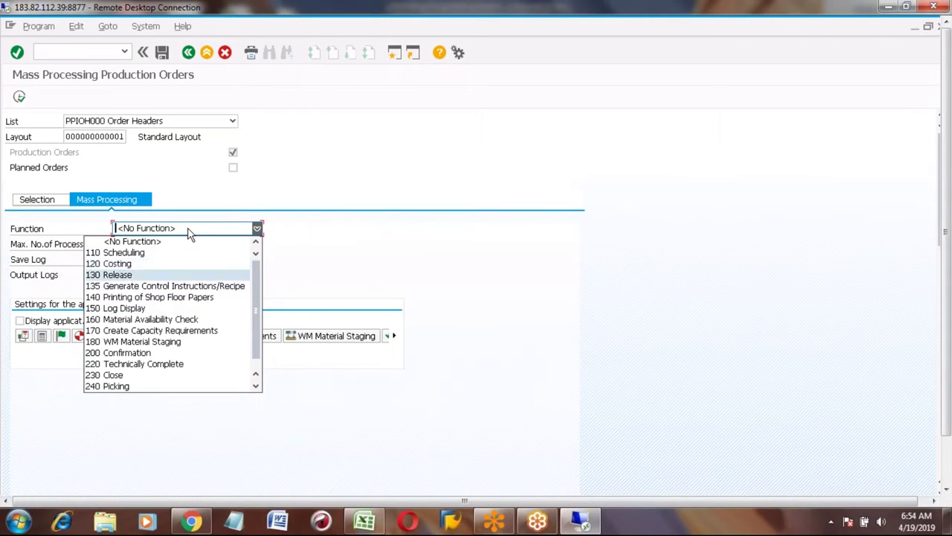
{"action": "key", "text": "Down"}
{"action": "key", "text": "Up"}
{"action": "key", "text": "Up"}
{"action": "key", "text": "Up"}
{"action": "key", "text": "Up"}
{"action": "key", "text": "Down"}
{"action": "key", "text": "Down"}
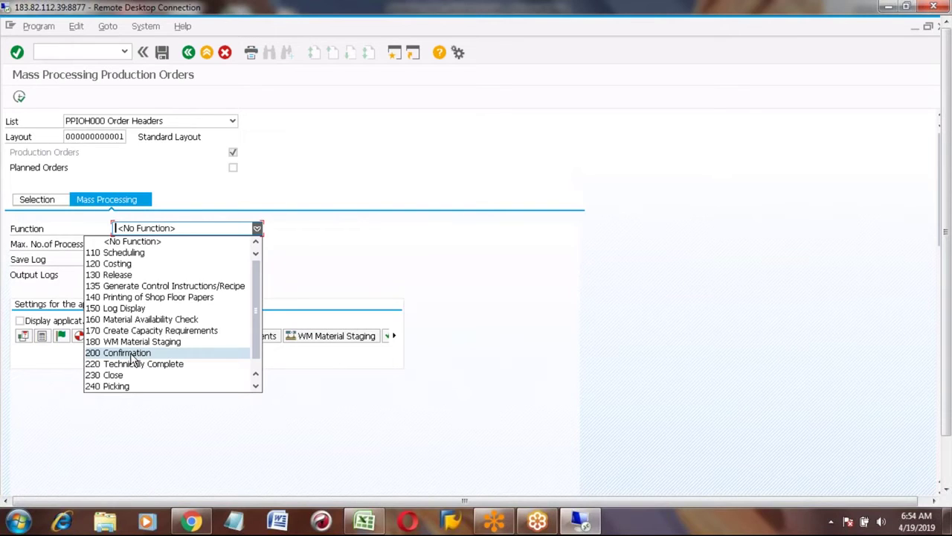
{"action": "key", "text": "Up"}
{"action": "key", "text": "Up"}
{"action": "key", "text": "Up"}
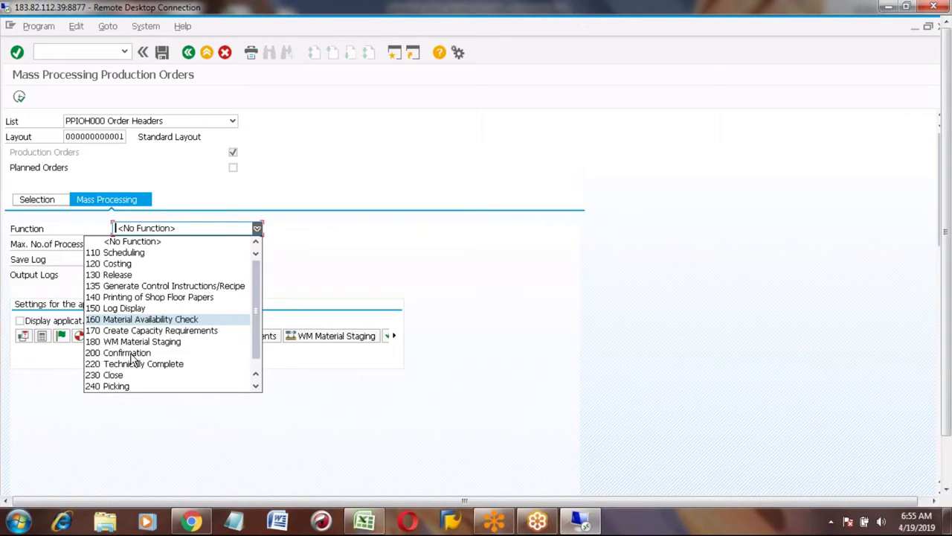
{"action": "key", "text": "Up"}
{"action": "key", "text": "Up"}
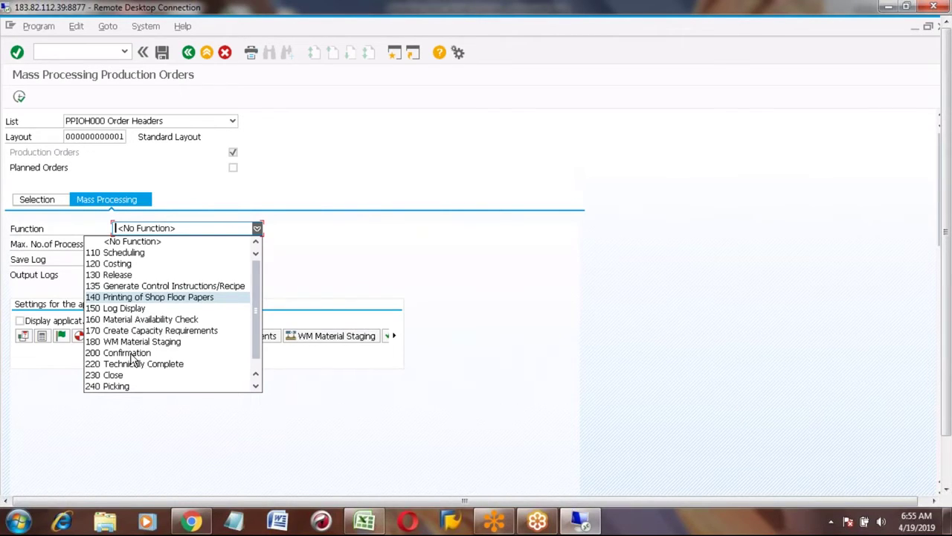
{"action": "key", "text": "Up"}
{"action": "key", "text": "Up"}
{"action": "key", "text": "Up"}
{"action": "key", "text": "Down"}
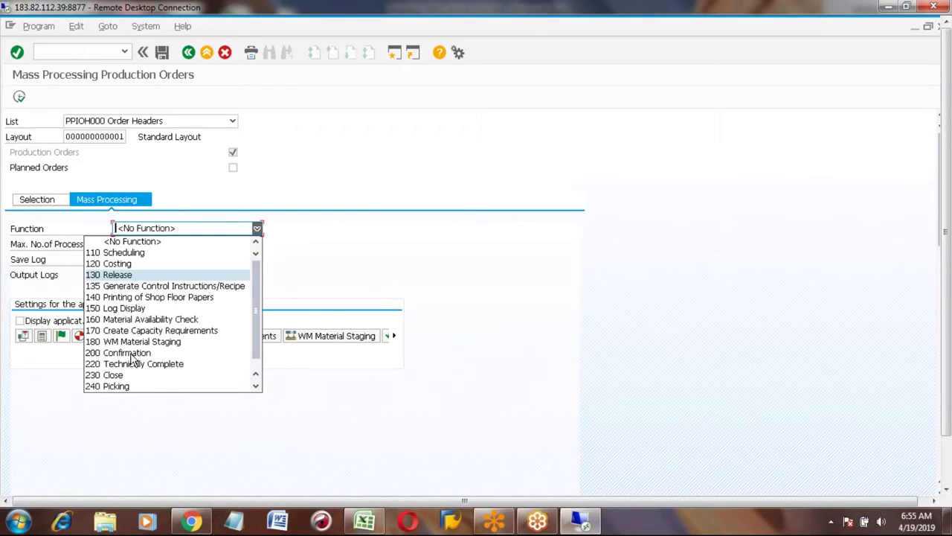
{"action": "key", "text": "Up"}
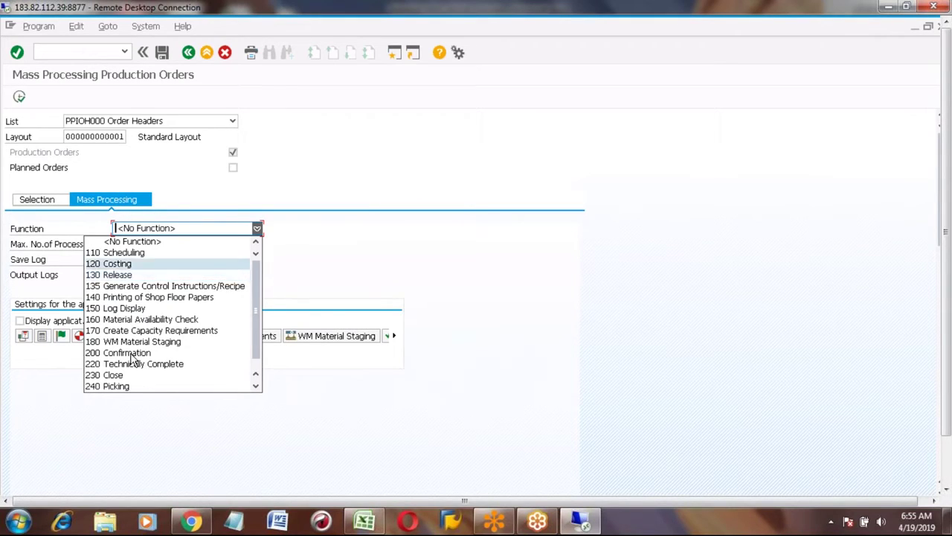
{"action": "key", "text": "Down"}
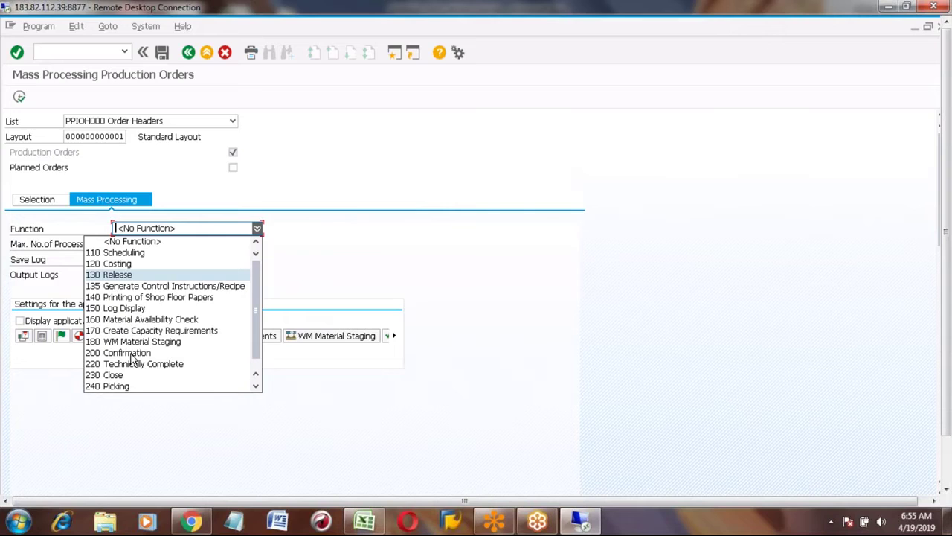
{"action": "key", "text": "Down"}
{"action": "key", "text": "Down"}
{"action": "key", "text": "Down"}
{"action": "key", "text": "Down"}
{"action": "key", "text": "Down"}
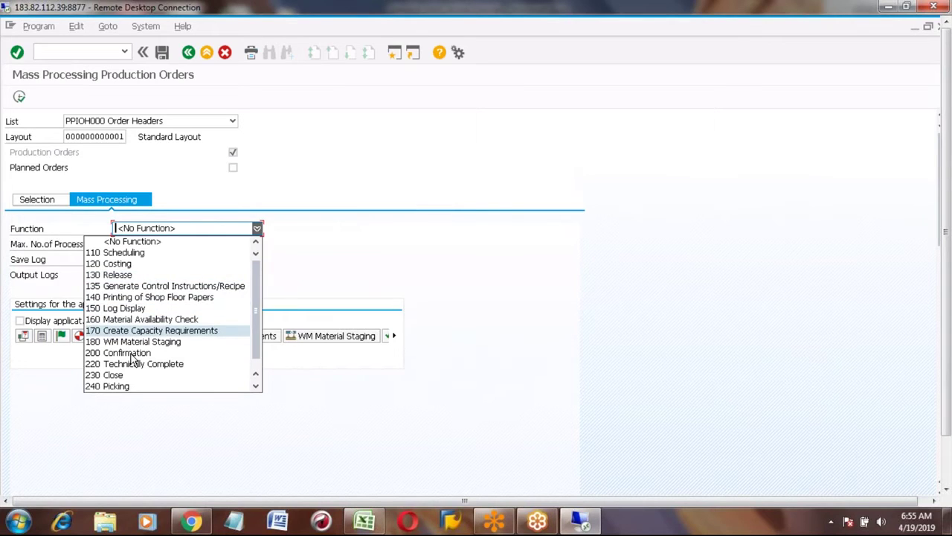
{"action": "key", "text": "Up"}
{"action": "key", "text": "Up"}
{"action": "key", "text": "Up"}
{"action": "key", "text": "Up"}
{"action": "key", "text": "Up"}
{"action": "key", "text": "Up"}
{"action": "key", "text": "Up"}
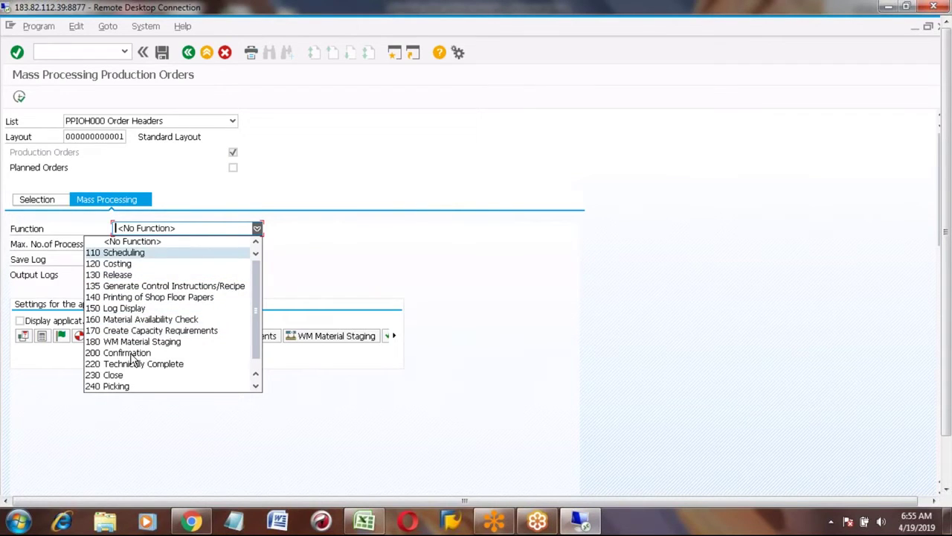
{"action": "key", "text": "Down"}
{"action": "key", "text": "Down"}
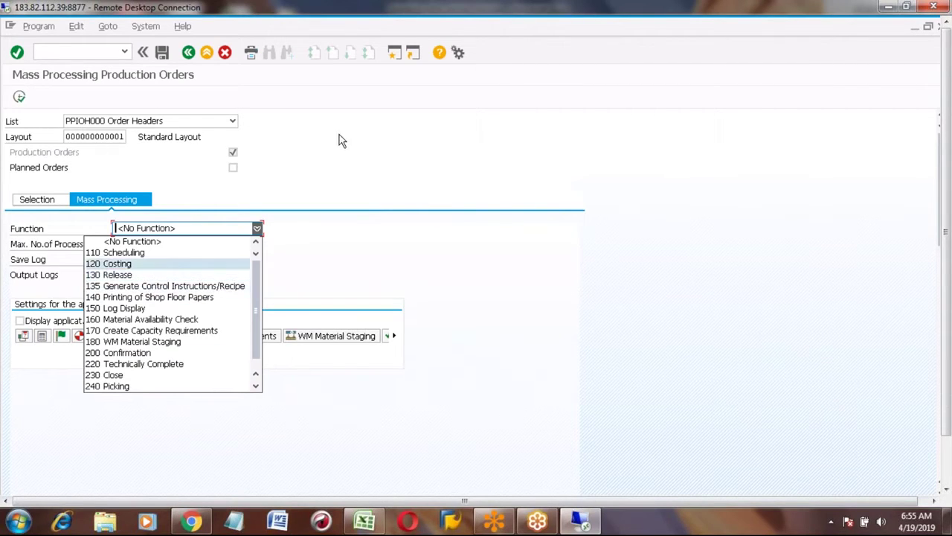
Choose 130 Release as the mass processing function and return to the order selection criteria
{"action": "left_click", "coordinate": [127, 276]}
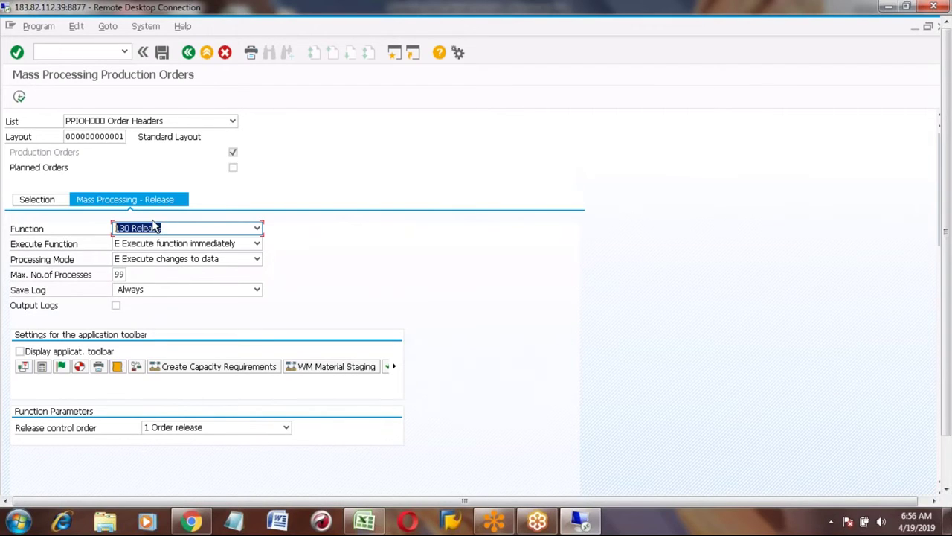
{"action": "left_click", "coordinate": [46, 206]}
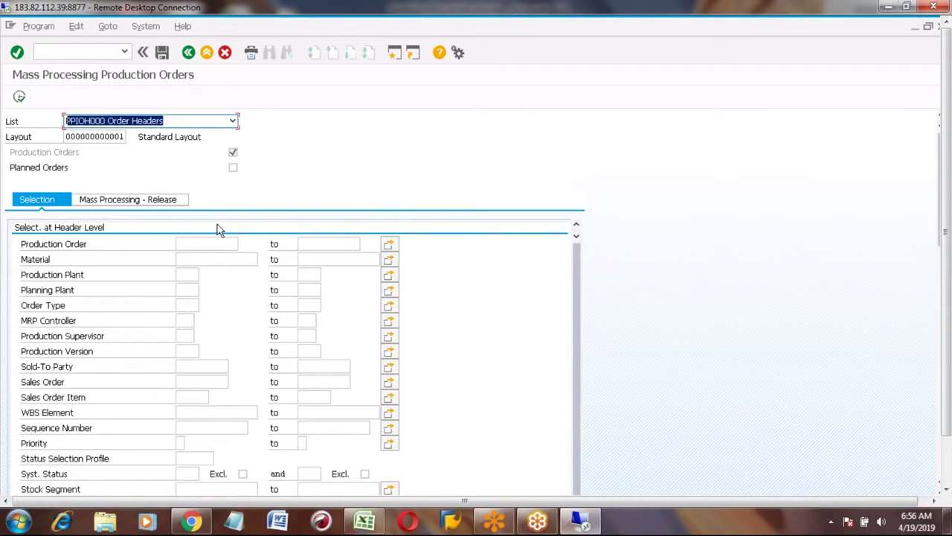
{"action": "left_click", "coordinate": [101, 206]}
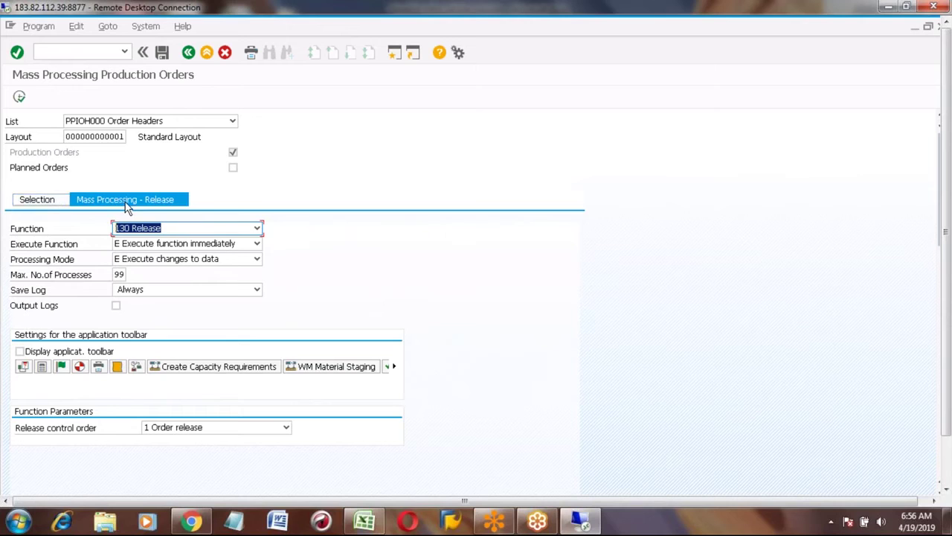
{"action": "left_click", "coordinate": [42, 206]}
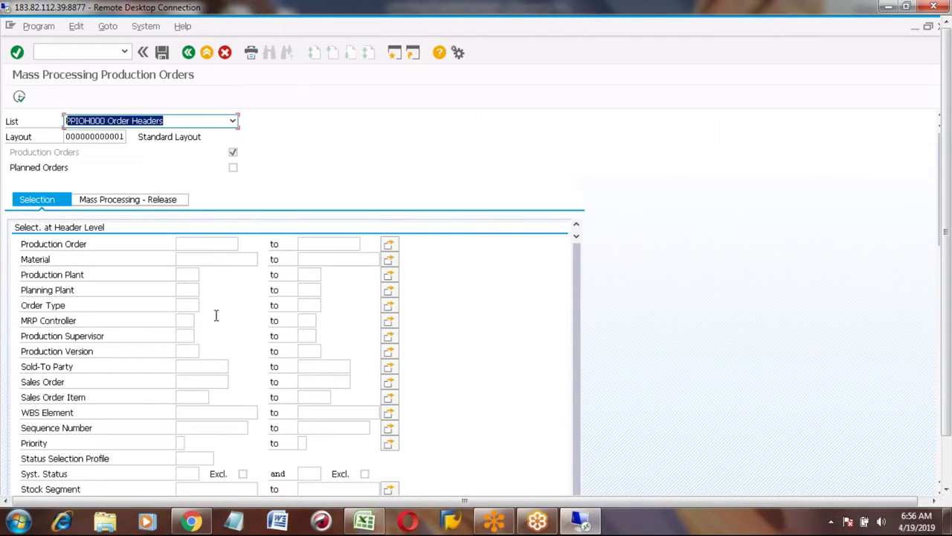
Restrict the header-level selection to the material HONDA_CAR
{"action": "left_click", "coordinate": [186, 258]}
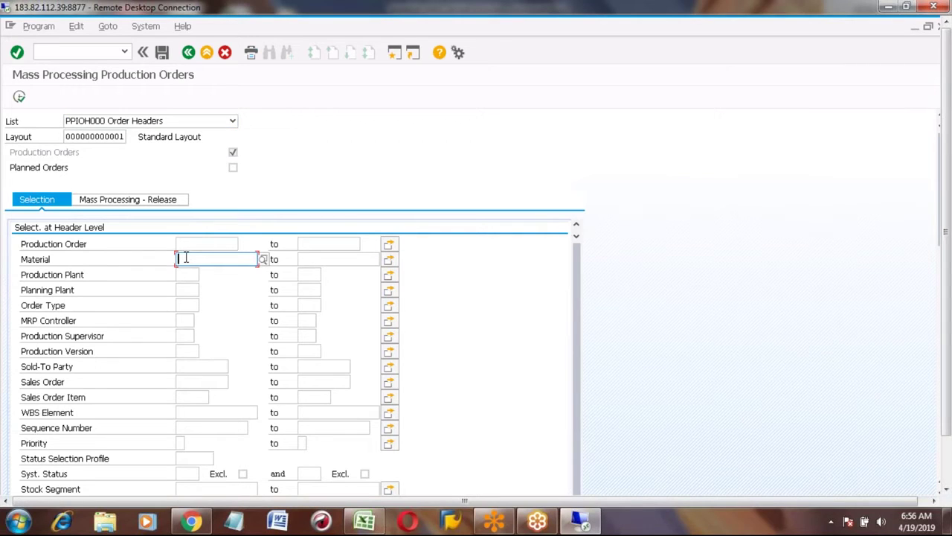
{"action": "type", "text": "HON"}
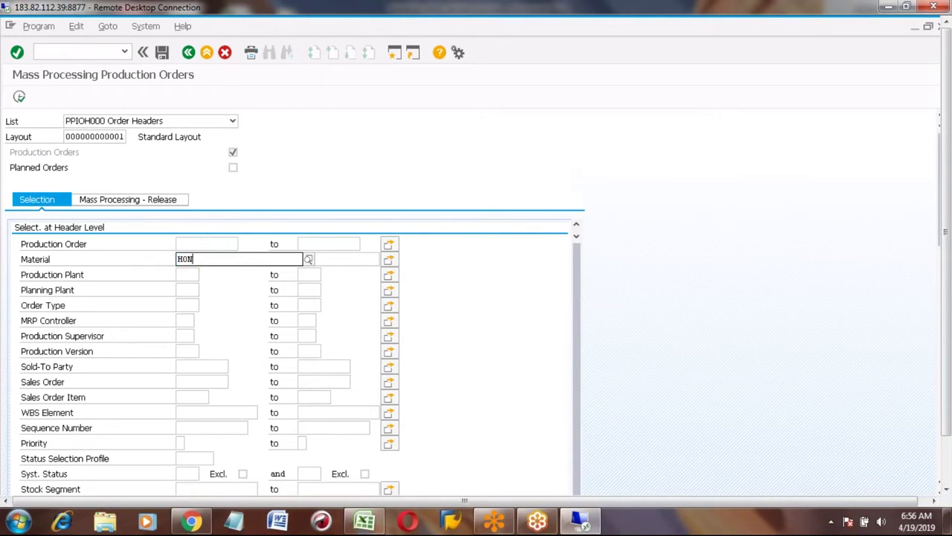
{"action": "type", "text": "DA_CAR"}
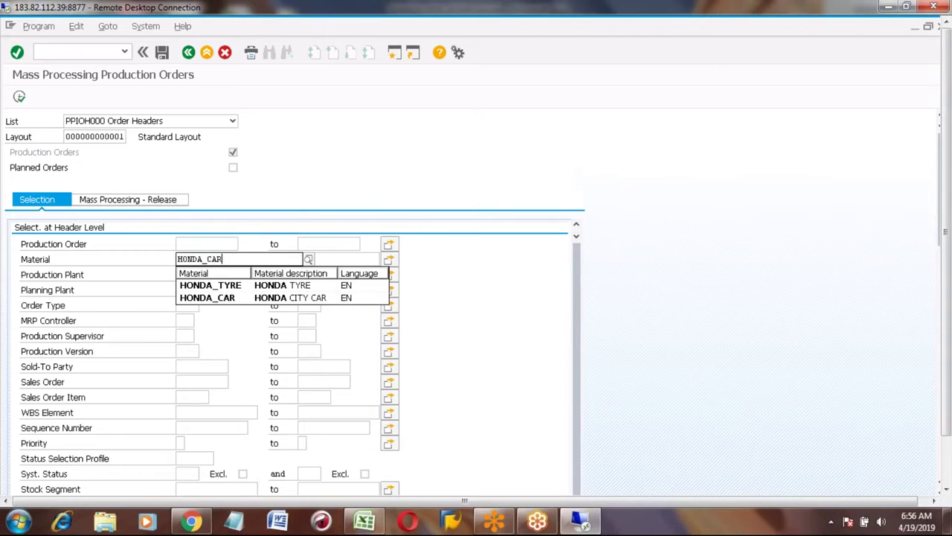
{"action": "left_click", "coordinate": [213, 287]}
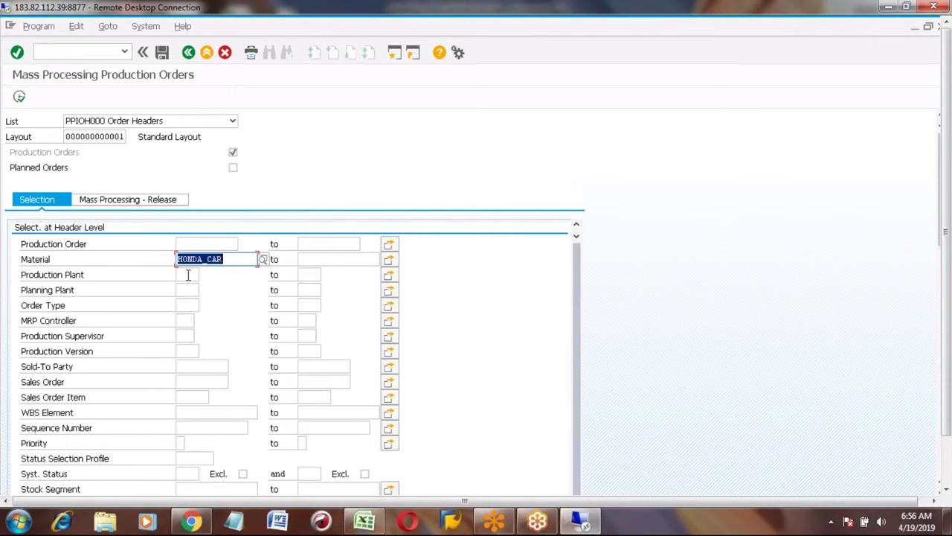
Set the production plant in the header-level selection to 3001
{"action": "left_click", "coordinate": [188, 275]}
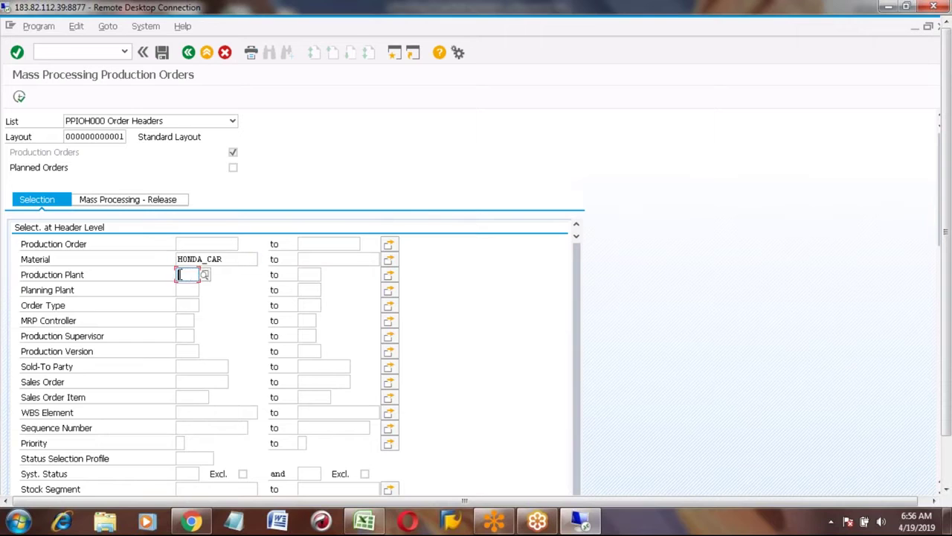
{"action": "type", "text": "3001"}
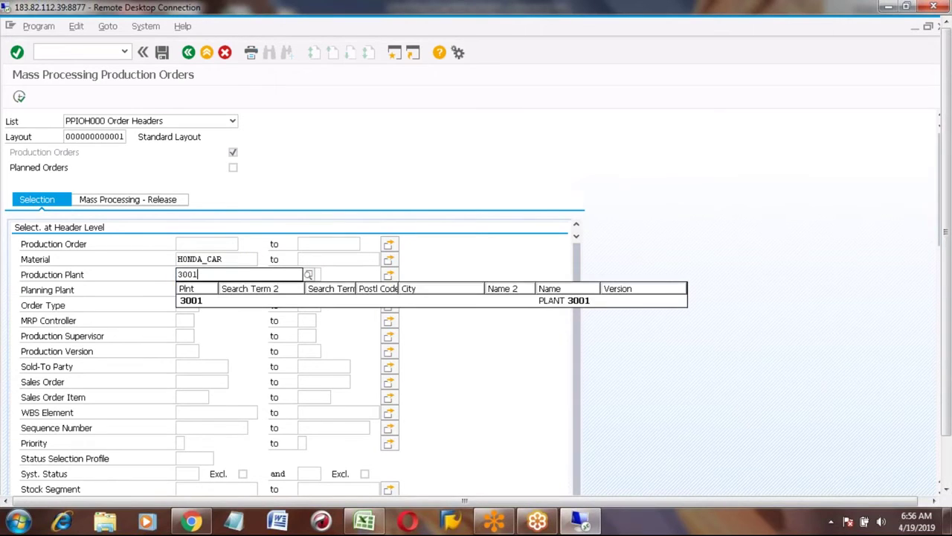
{"action": "left_click", "coordinate": [192, 302]}
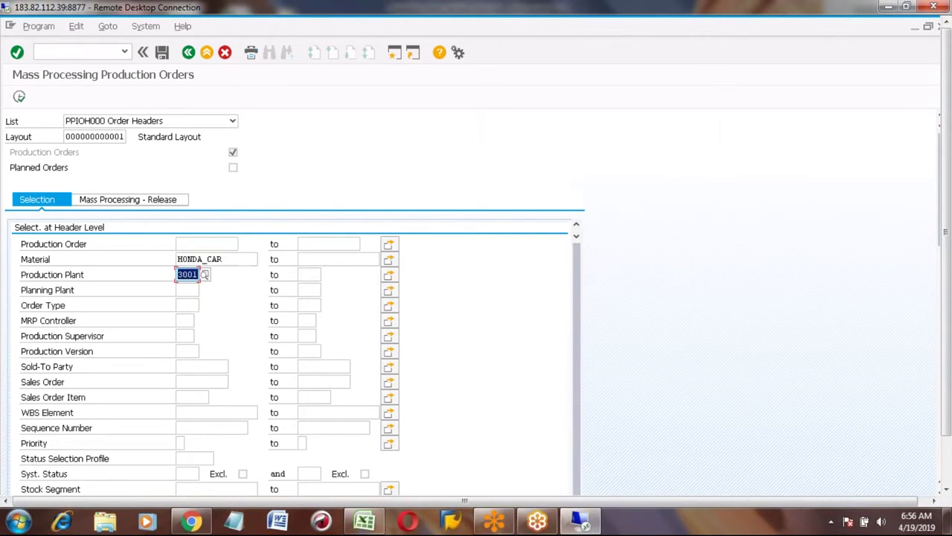
Clear the material from the header-level selection criteria
{"action": "left_click", "coordinate": [231, 260]}
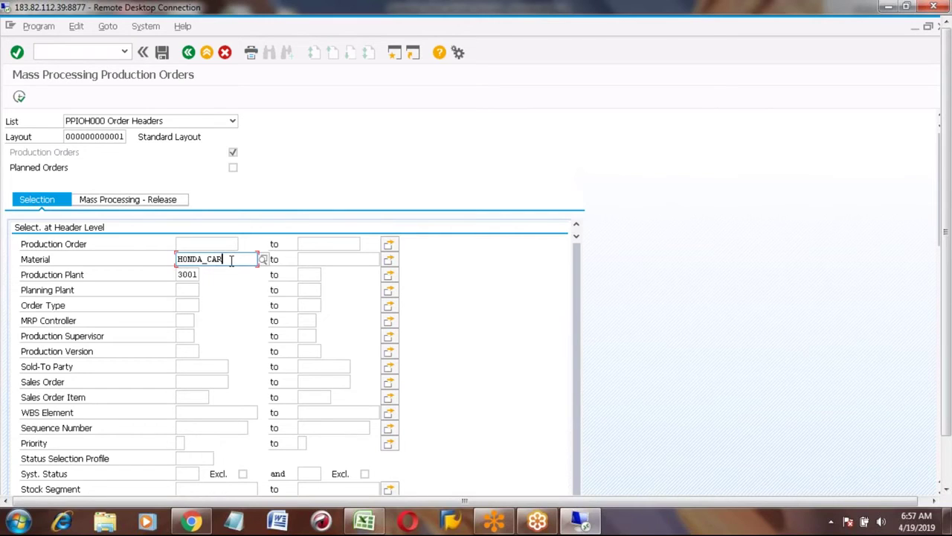
{"action": "key", "text": "BackSpace"}
{"action": "key", "text": "BackSpace"}
{"action": "key", "text": "BackSpace"}
{"action": "key", "text": "BackSpace"}
{"action": "key", "text": "BackSpace"}
{"action": "key", "text": "BackSpace"}
{"action": "key", "text": "BackSpace"}
{"action": "key", "text": "BackSpace"}
{"action": "key", "text": "BackSpace"}
{"action": "left_click", "coordinate": [181, 321]}
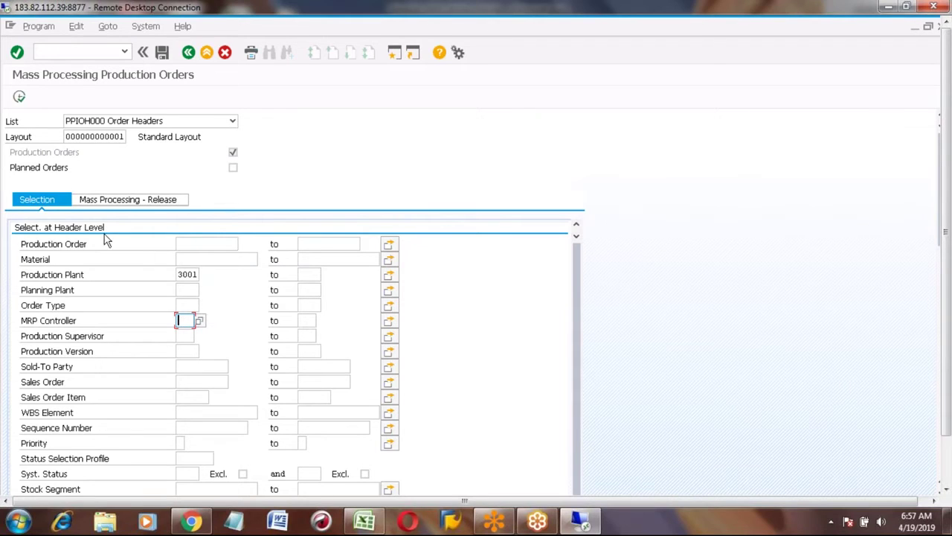
Run the order selection, examine the System Status column and the order in CRTD status, and return to the selection criteria
{"action": "left_click", "coordinate": [20, 99]}
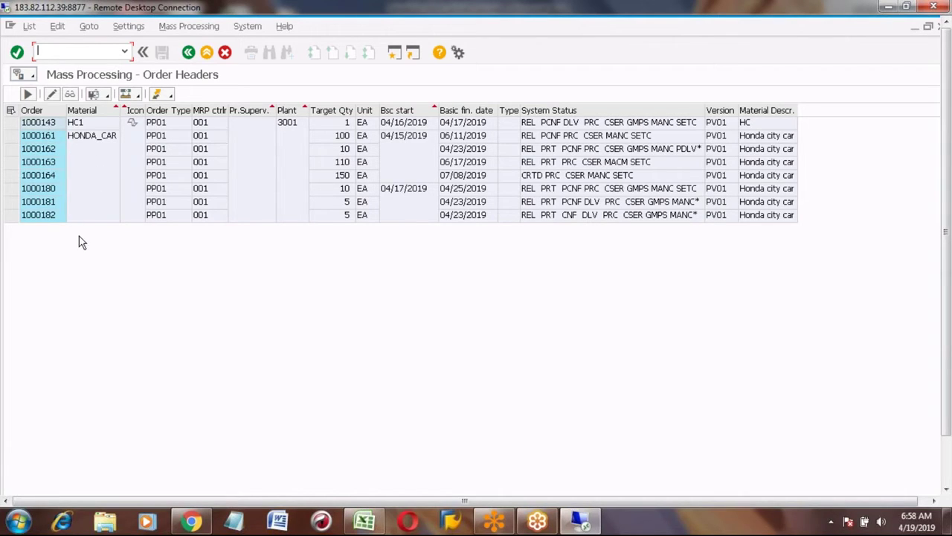
{"action": "left_click", "coordinate": [531, 110]}
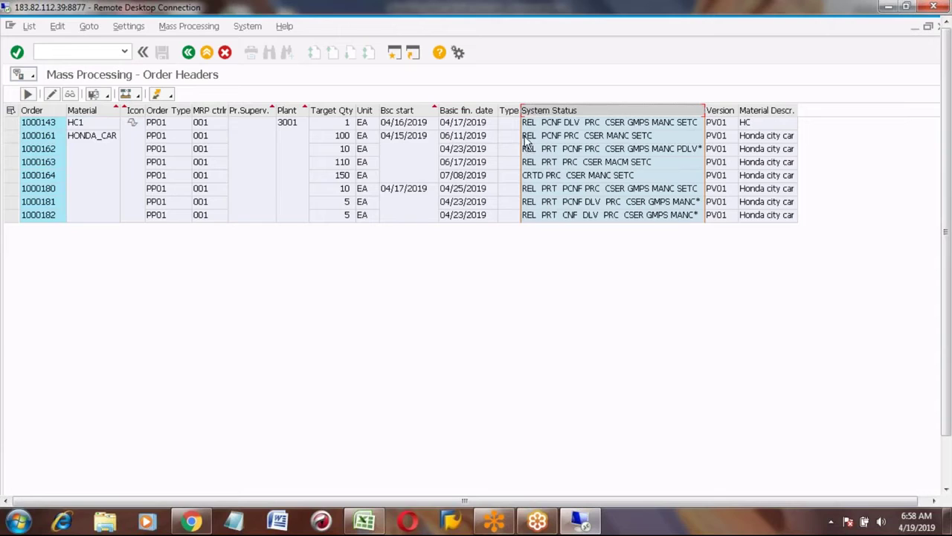
{"action": "left_click", "coordinate": [533, 179]}
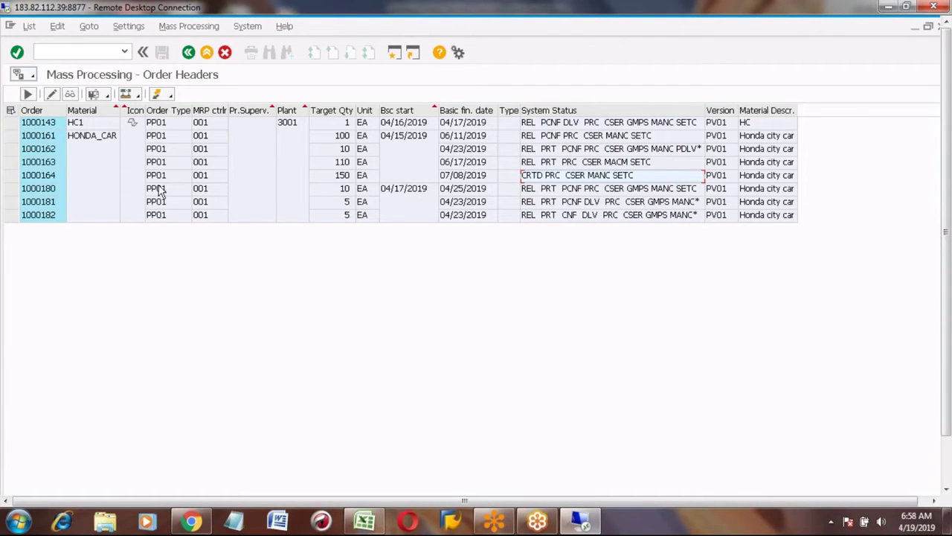
{"action": "left_click", "coordinate": [11, 176]}
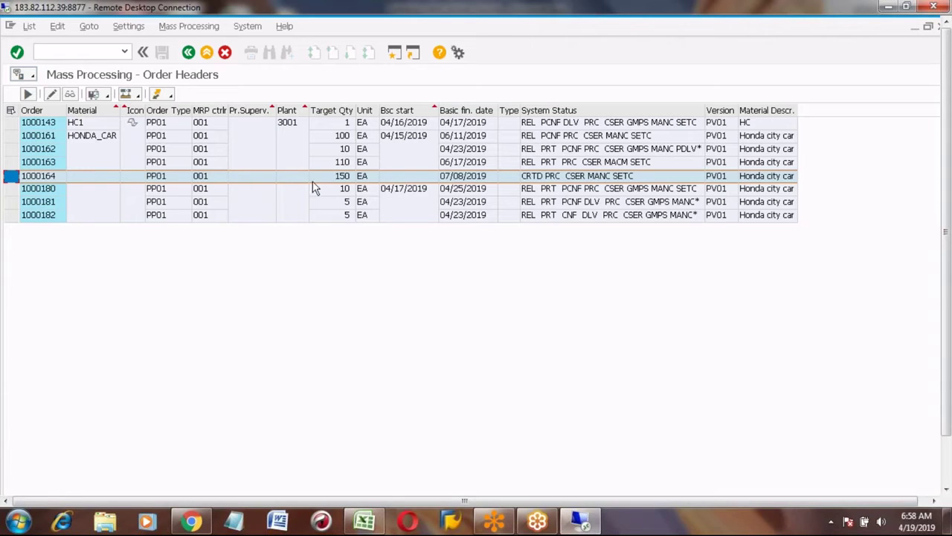
{"action": "left_click", "coordinate": [188, 52]}
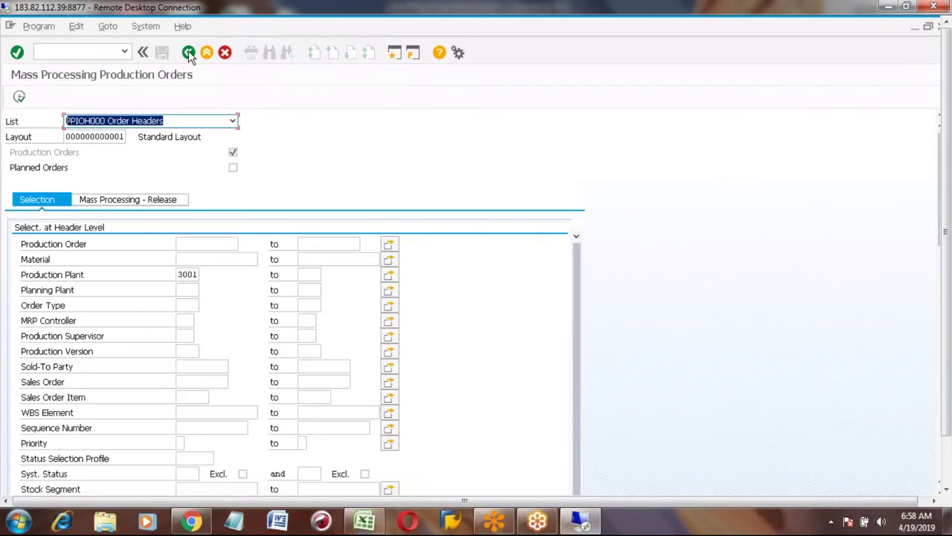
Choose REL (Released) as the system status in the header-level selection and mark it as excluded
{"action": "left_click", "coordinate": [948, 476]}
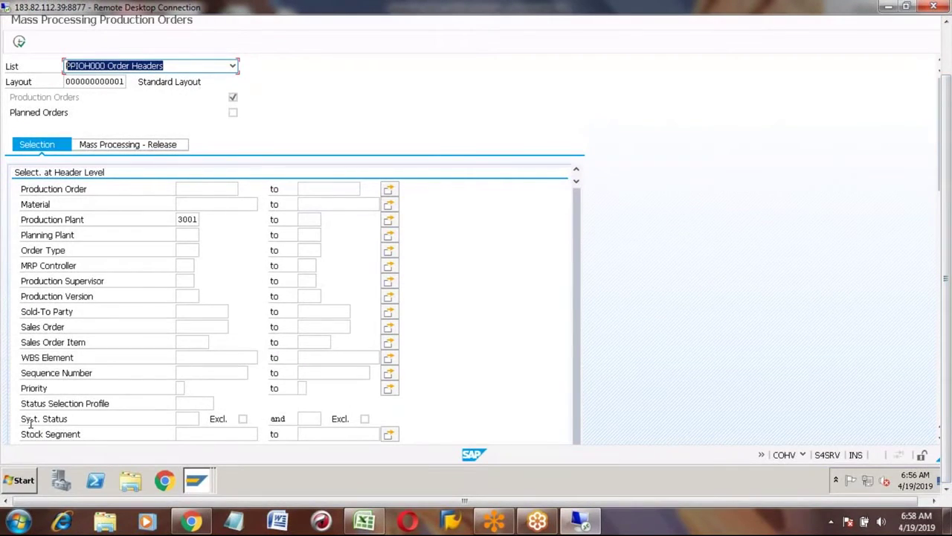
{"action": "left_click", "coordinate": [188, 417]}
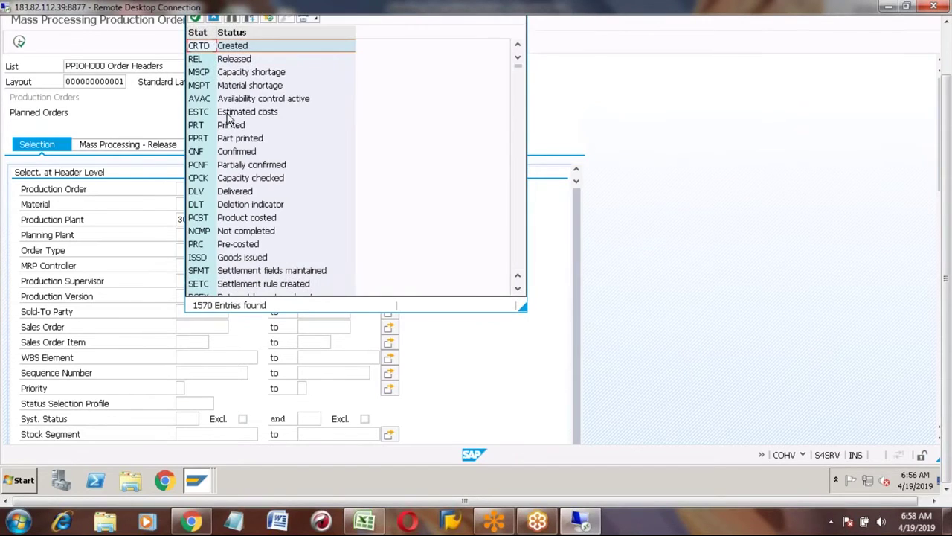
{"action": "left_click", "coordinate": [202, 59]}
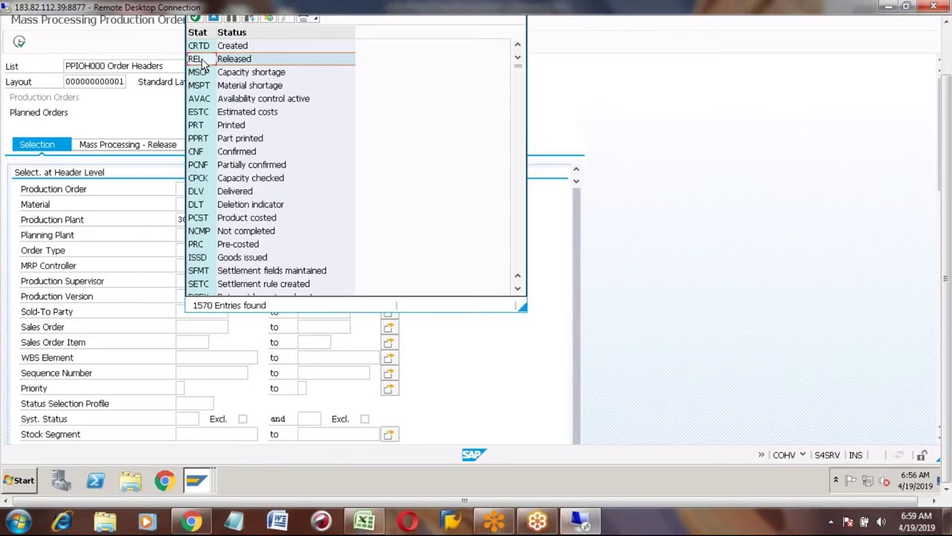
{"action": "double_click", "coordinate": [201, 60]}
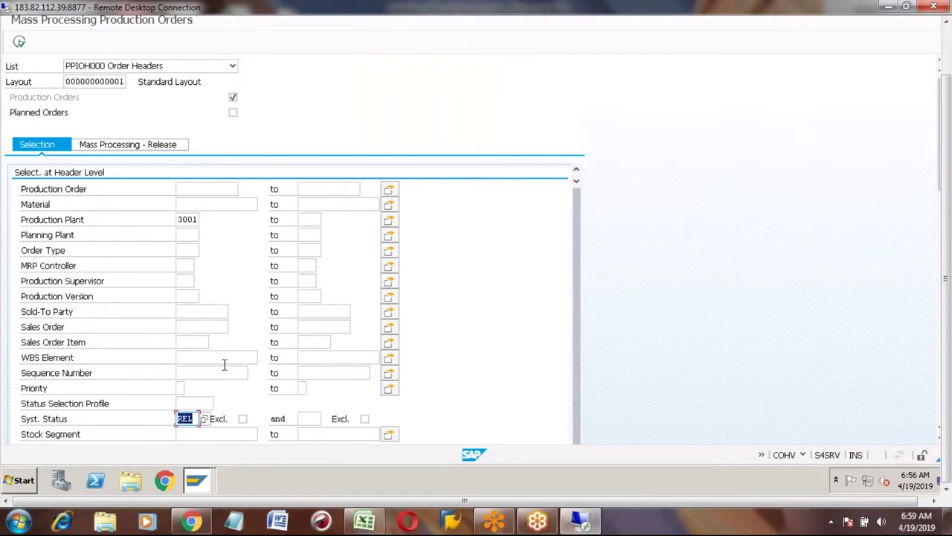
{"action": "left_click", "coordinate": [243, 419]}
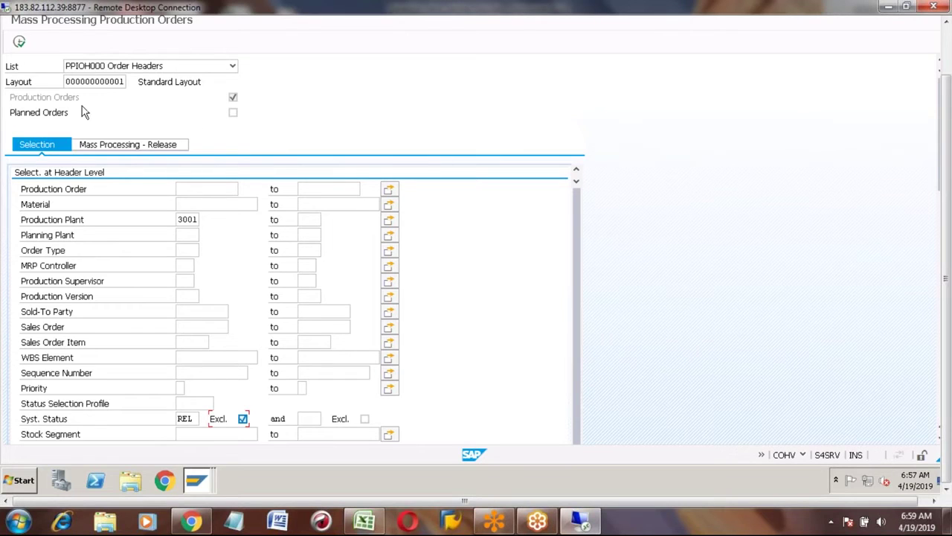
Run the order selection and immediately execute the 130 Release function for the listed HONDA_CAR production order
{"action": "left_click", "coordinate": [19, 43]}
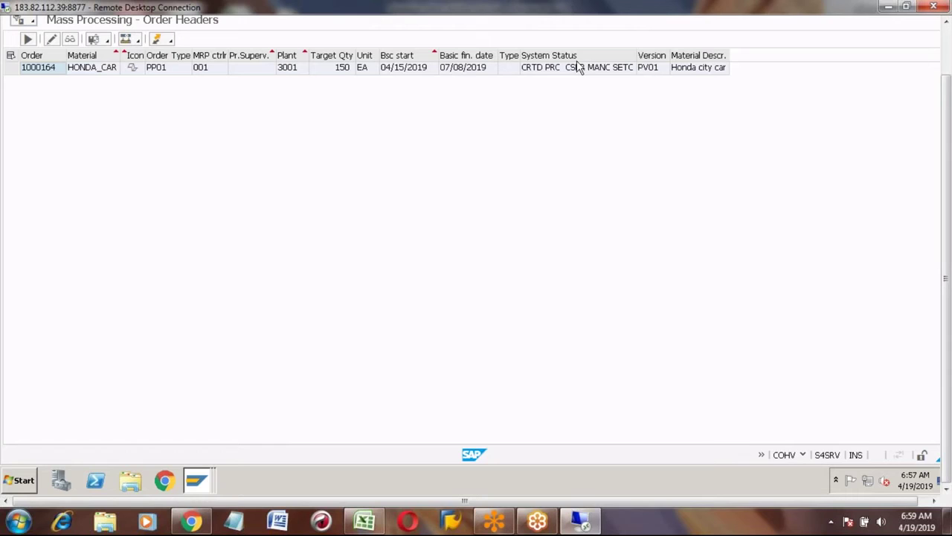
{"action": "left_click", "coordinate": [946, 59]}
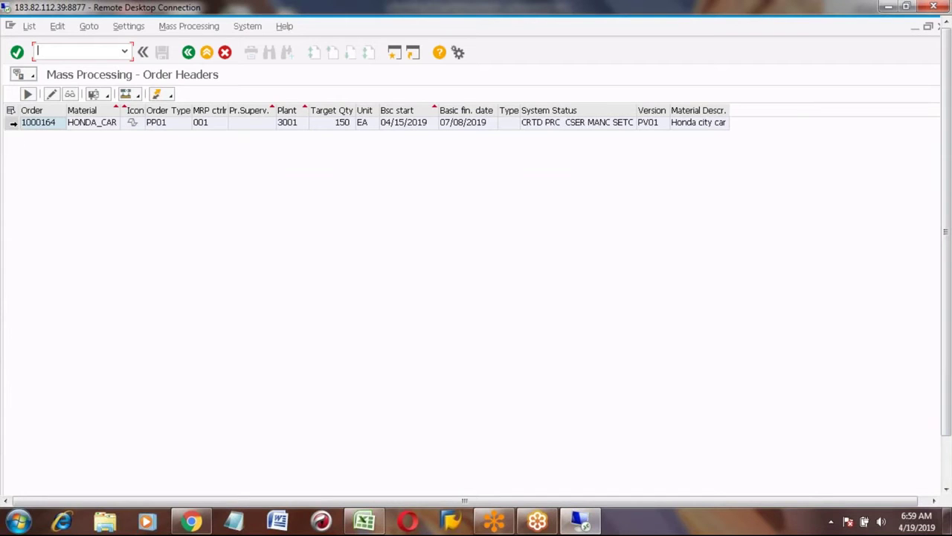
{"action": "left_click", "coordinate": [13, 123]}
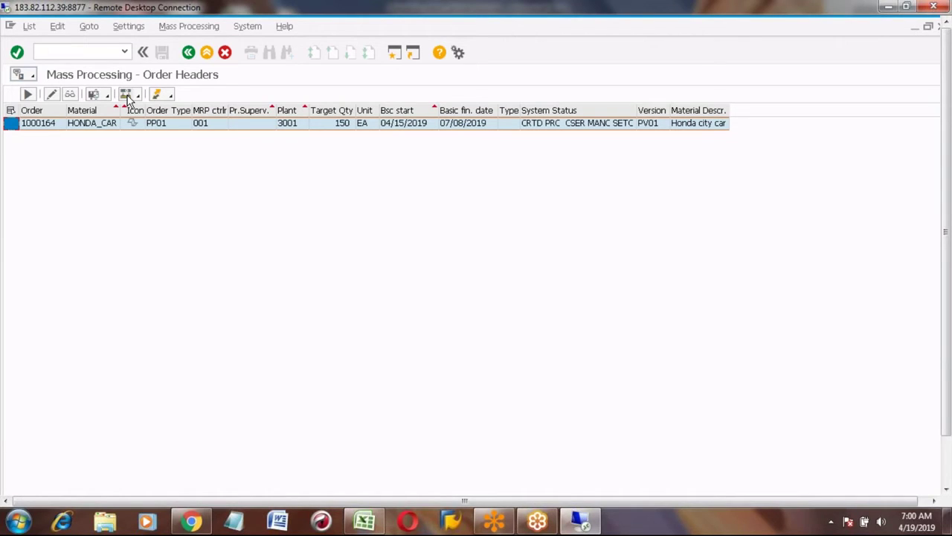
{"action": "left_click", "coordinate": [127, 94]}
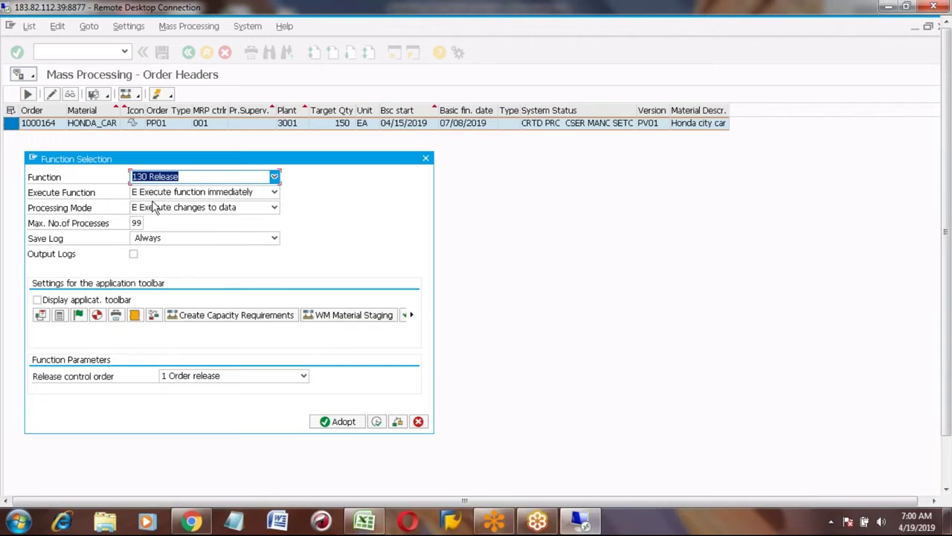
{"action": "left_click", "coordinate": [377, 422]}
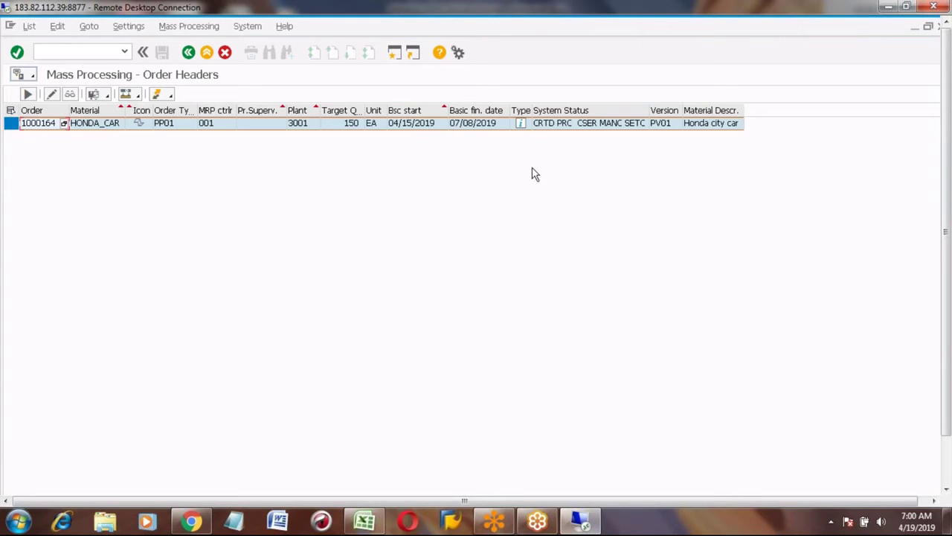
{"action": "left_click", "coordinate": [947, 465]}
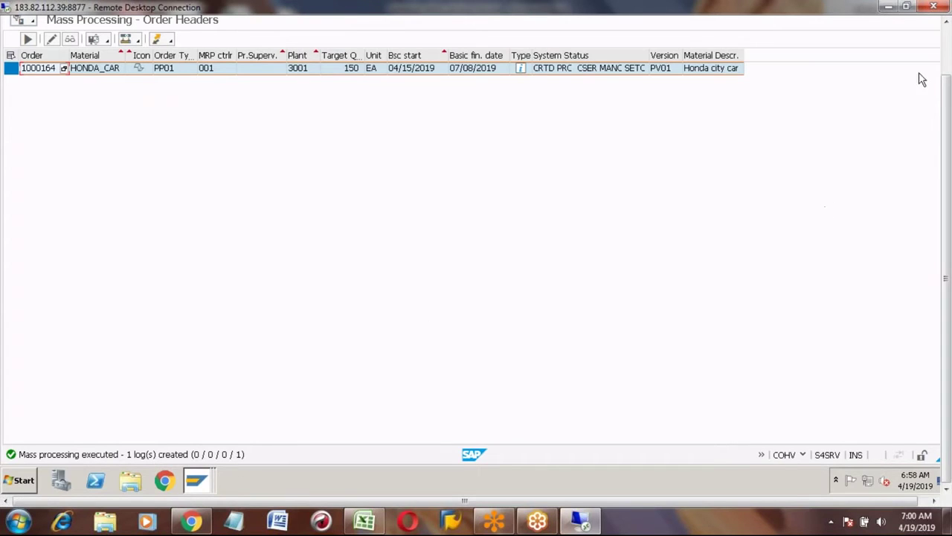
{"action": "left_click", "coordinate": [947, 50]}
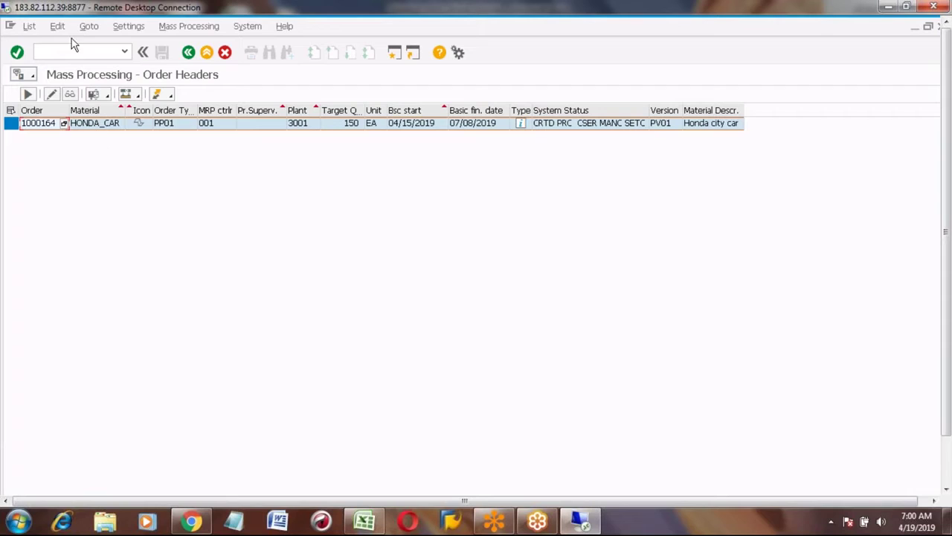
Refresh the order headers list and return to the selection criteria
{"action": "left_click", "coordinate": [30, 27]}
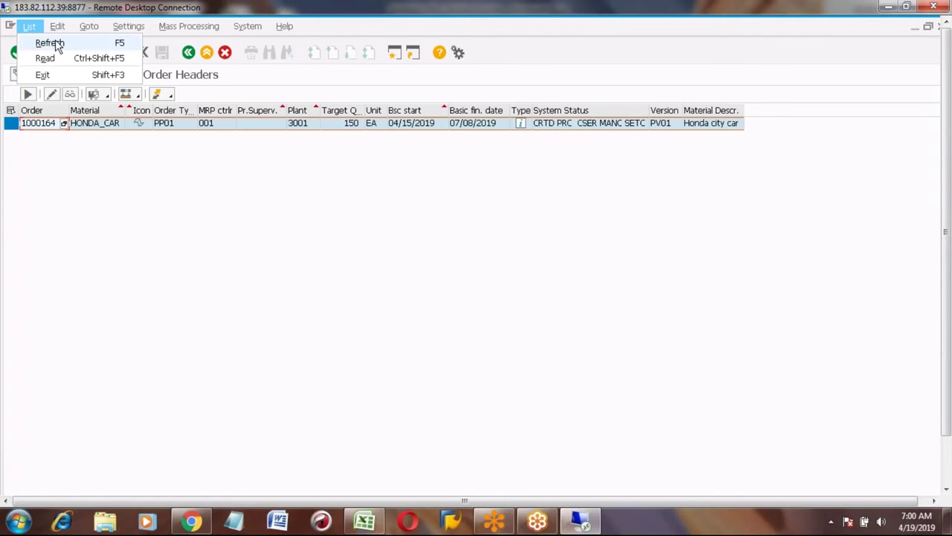
{"action": "left_click", "coordinate": [58, 47]}
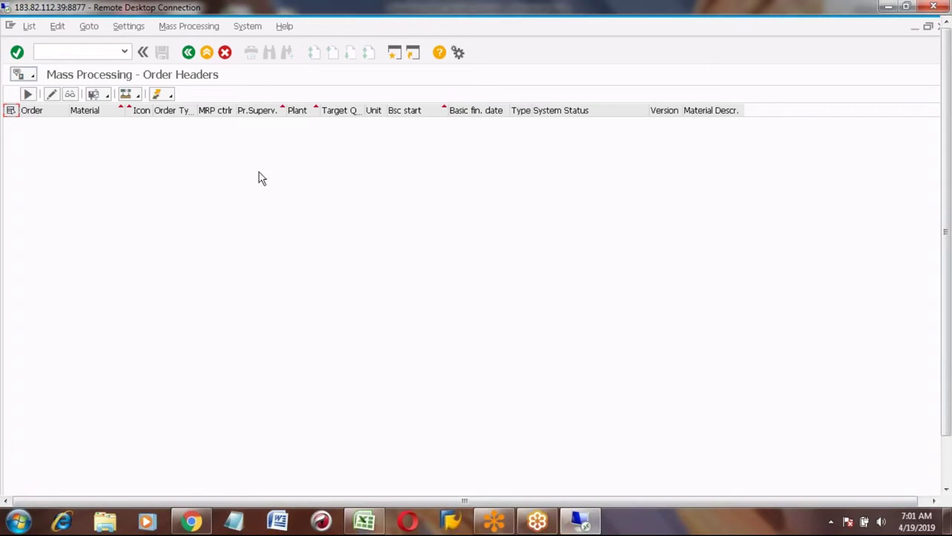
{"action": "left_click", "coordinate": [189, 53]}
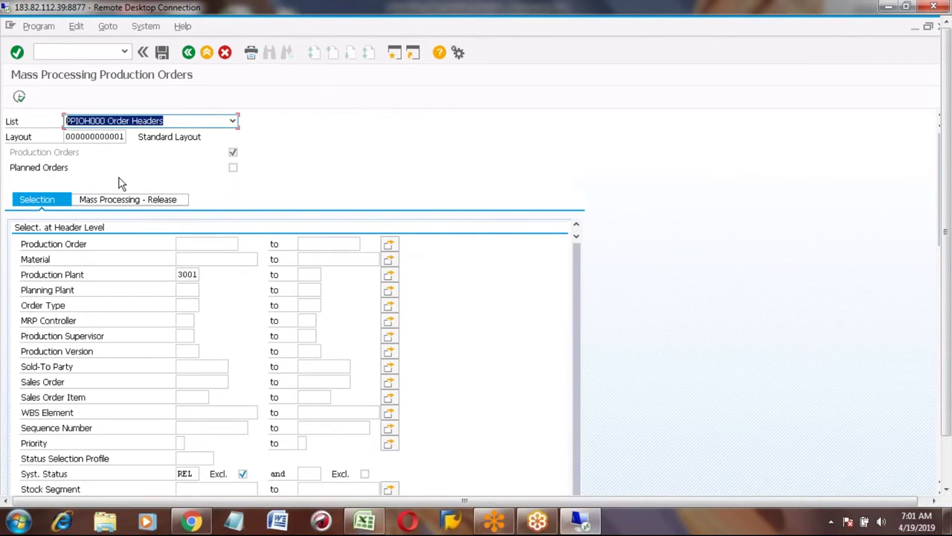
Switch the selection from production orders to planned orders and set the mass processing function to 210 Convert Planned Order
{"action": "left_click", "coordinate": [233, 168]}
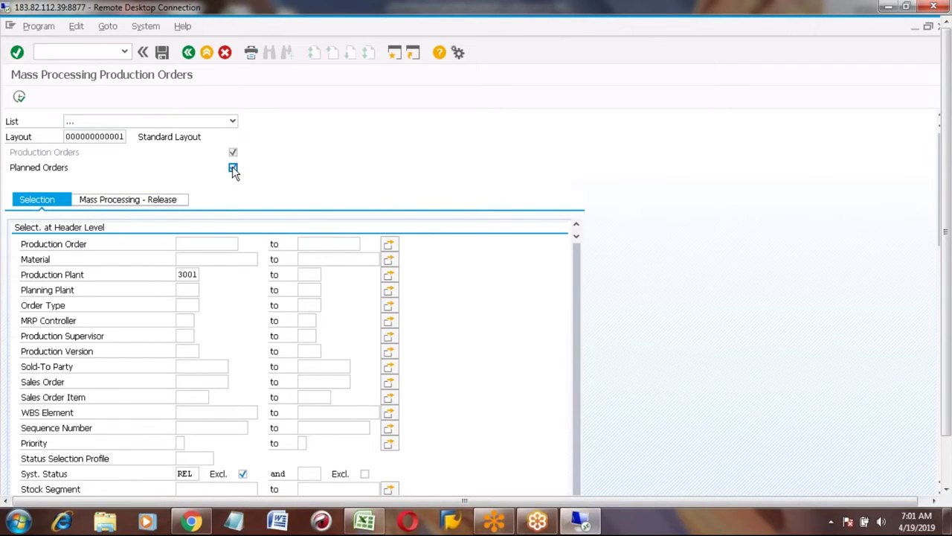
{"action": "left_click", "coordinate": [233, 153]}
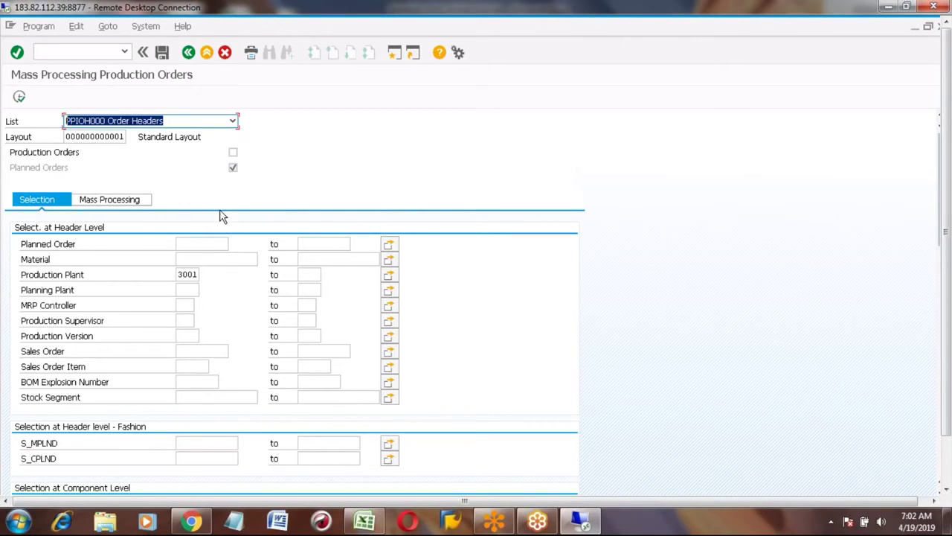
{"action": "left_click", "coordinate": [109, 201]}
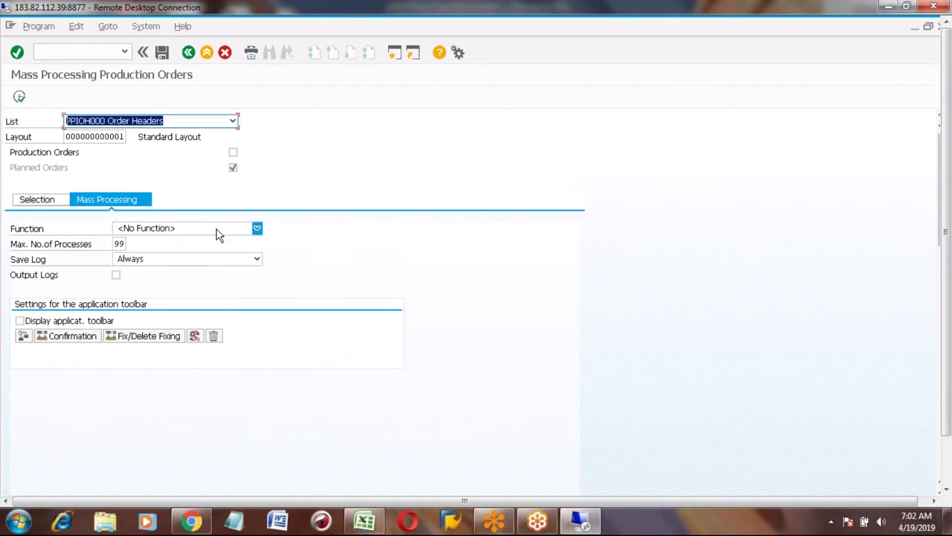
{"action": "left_click", "coordinate": [216, 229]}
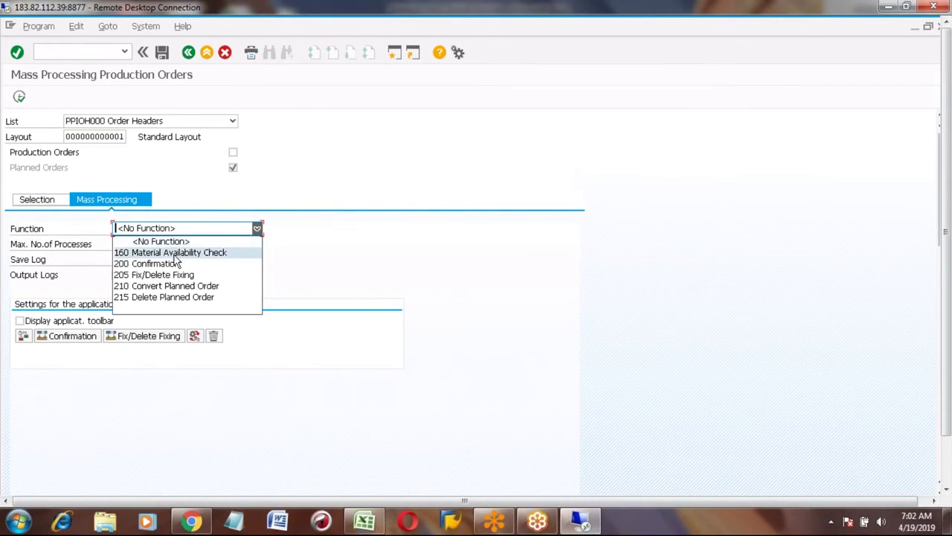
{"action": "left_click", "coordinate": [190, 289]}
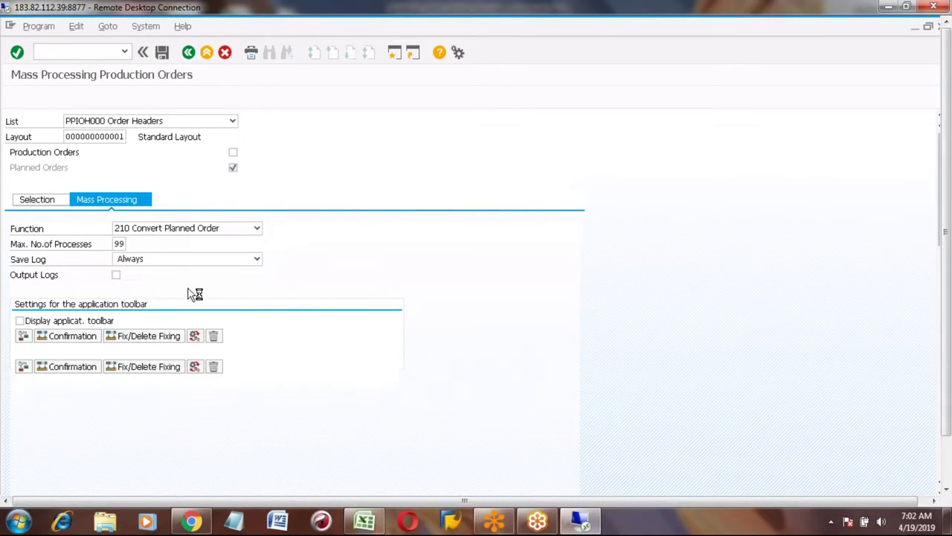
Set the material in the header-level selection to MAZDA_01 and run the planned order selection
{"action": "left_click", "coordinate": [39, 200]}
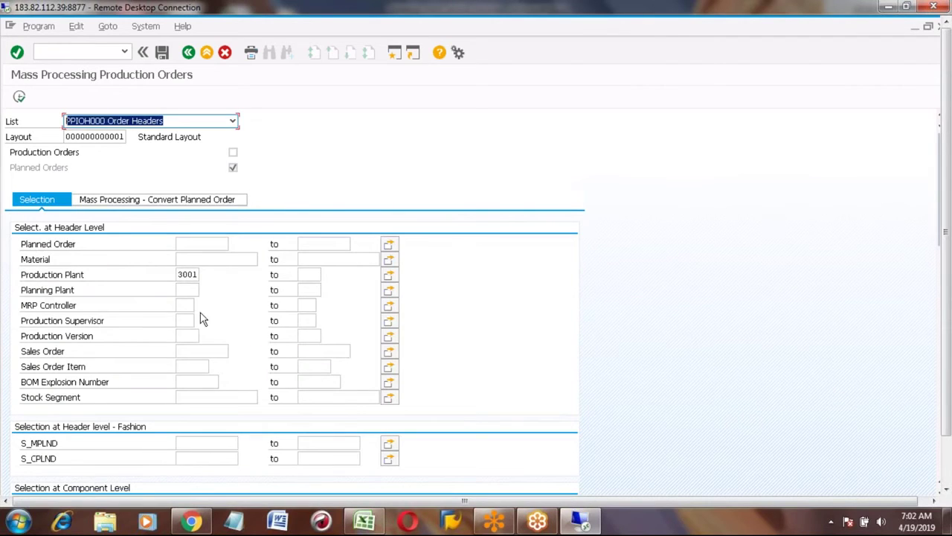
{"action": "left_click", "coordinate": [184, 258]}
{"action": "type", "text": "M"}
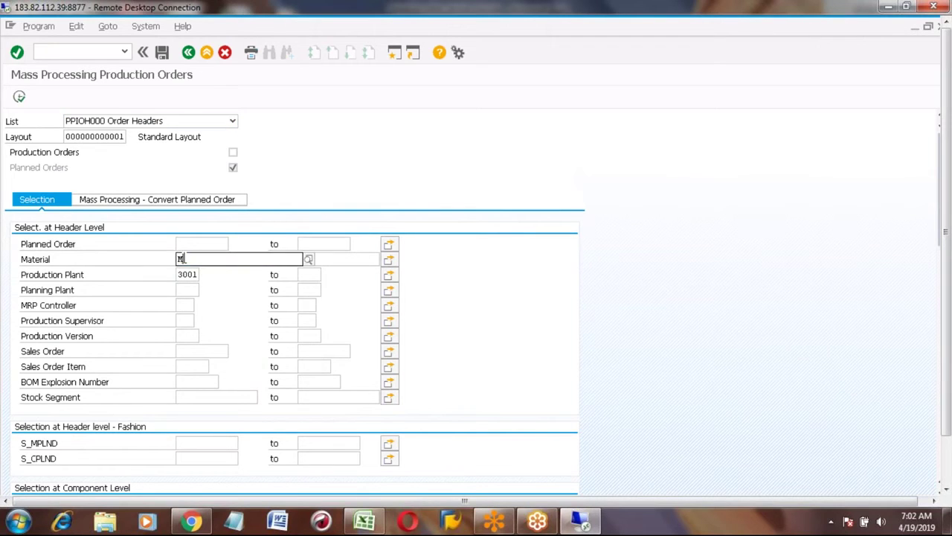
{"action": "type", "text": "A"}
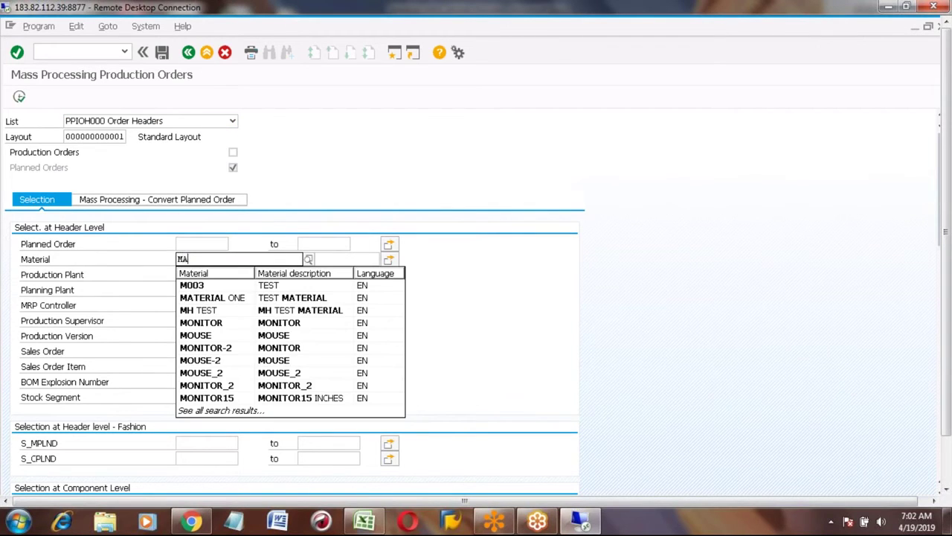
{"action": "type", "text": "Z"}
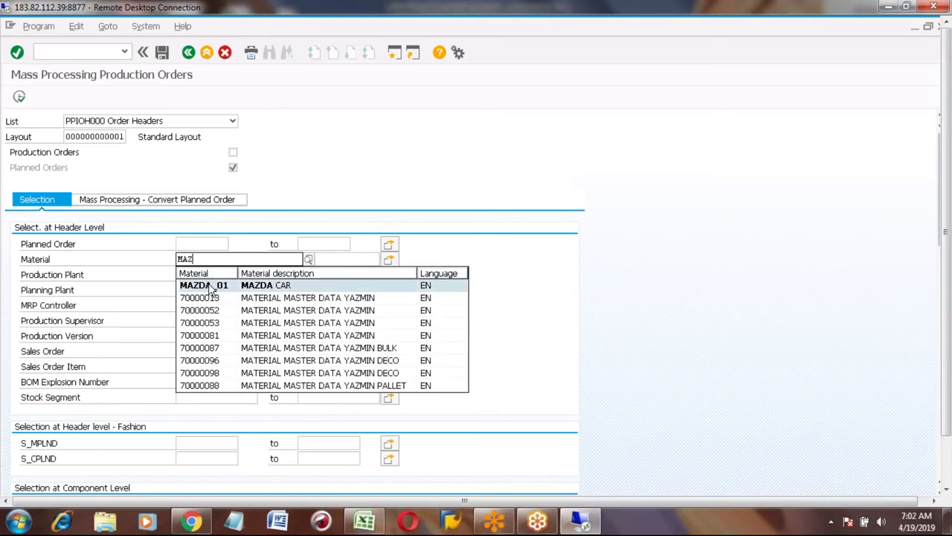
{"action": "key", "text": "Escape"}
{"action": "key", "text": "Down"}
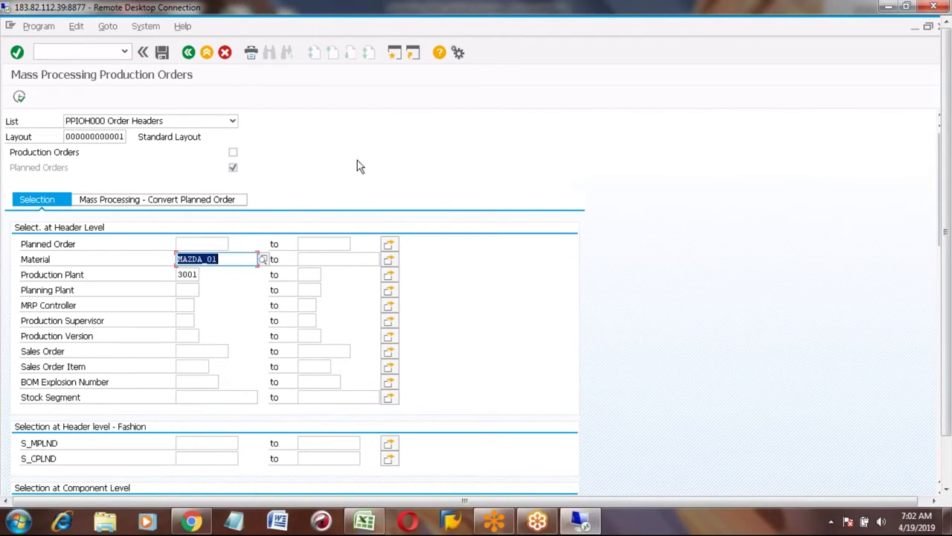
{"action": "left_click", "coordinate": [18, 99]}
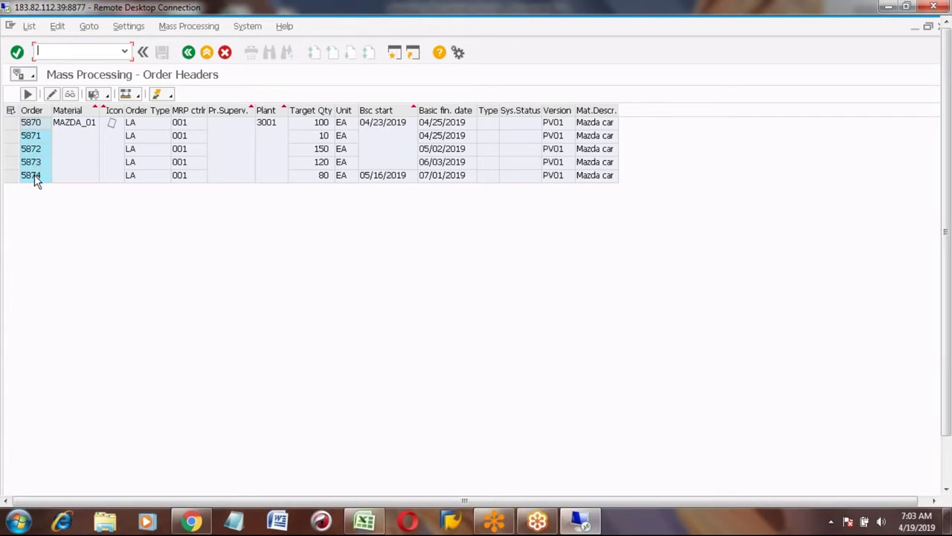
Open transaction MD04 in a new session and display the stock/requirements list for material MAZDA_01 in plant 3001
{"action": "left_click", "coordinate": [395, 54]}
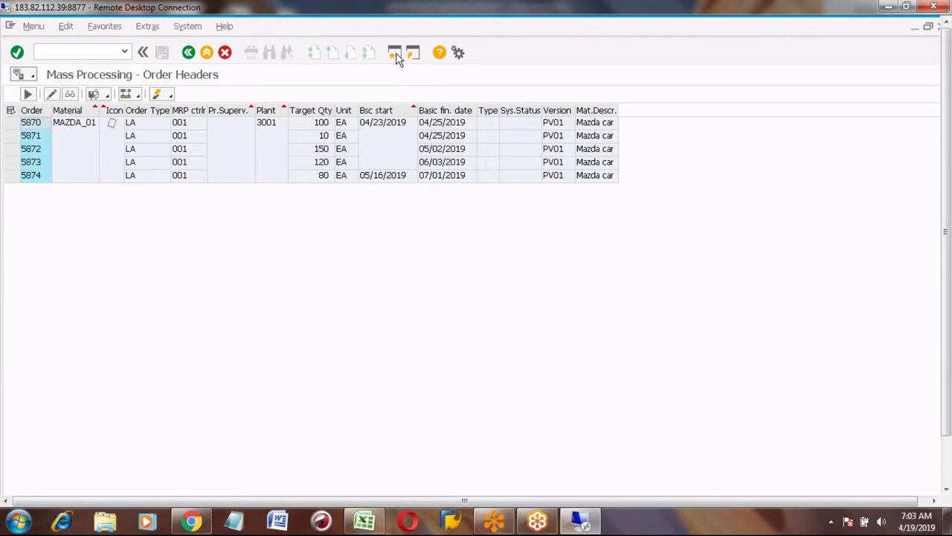
{"action": "type", "text": "MD04"}
{"action": "key", "text": "Return"}
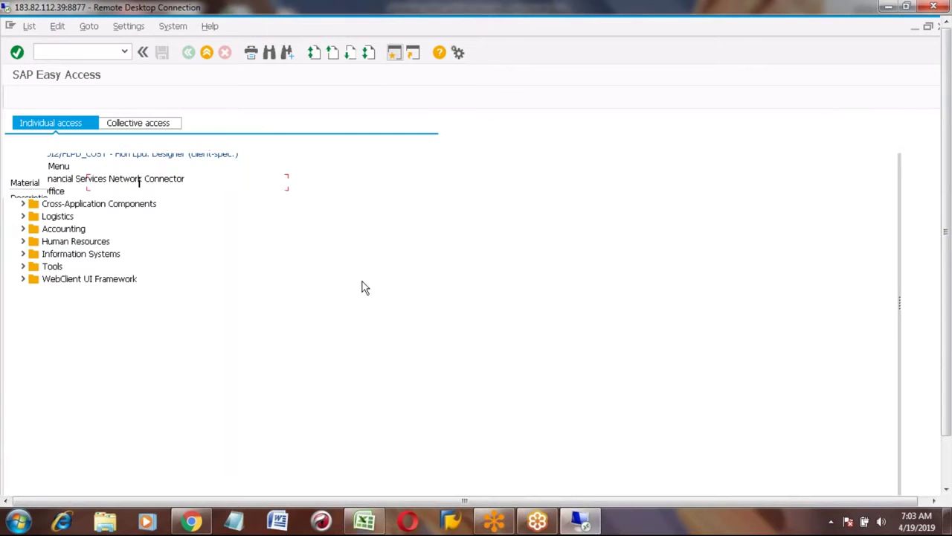
{"action": "type", "text": "MAX"}
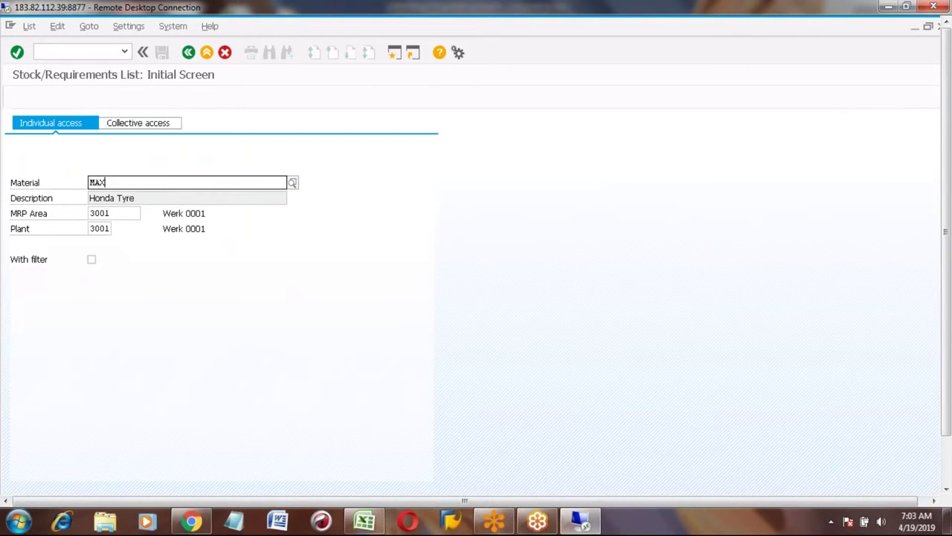
{"action": "key", "text": "BackSpace"}
{"action": "type", "text": "Z"}
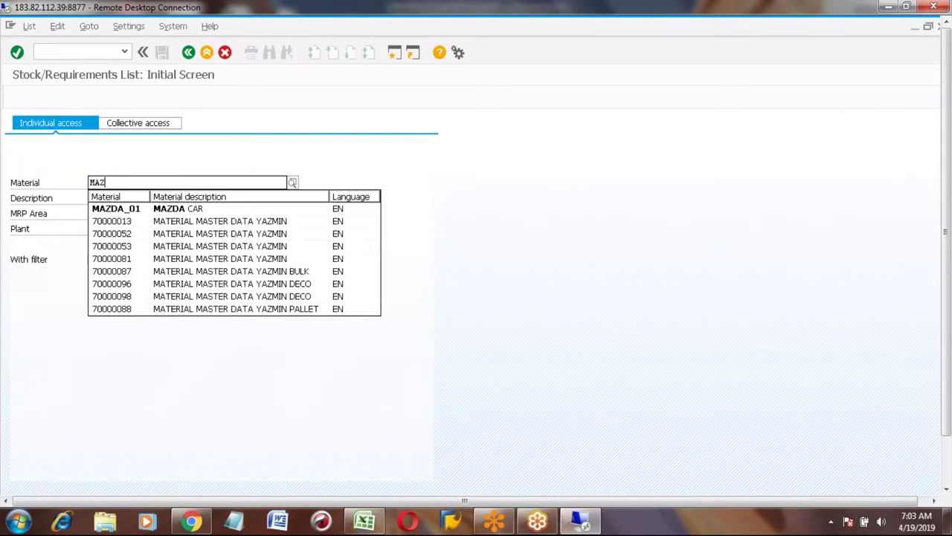
{"action": "key", "text": "Down"}
{"action": "key", "text": "Return"}
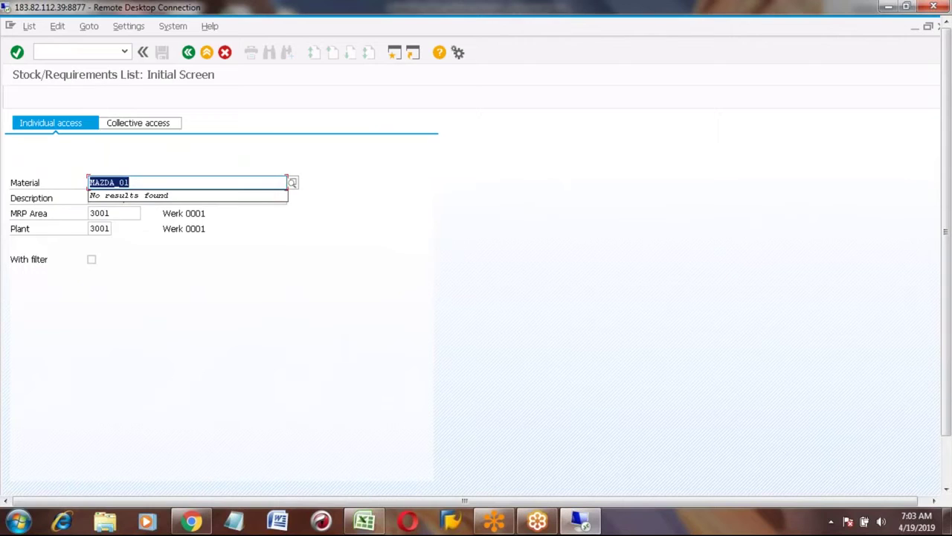
{"action": "key", "text": "Return"}
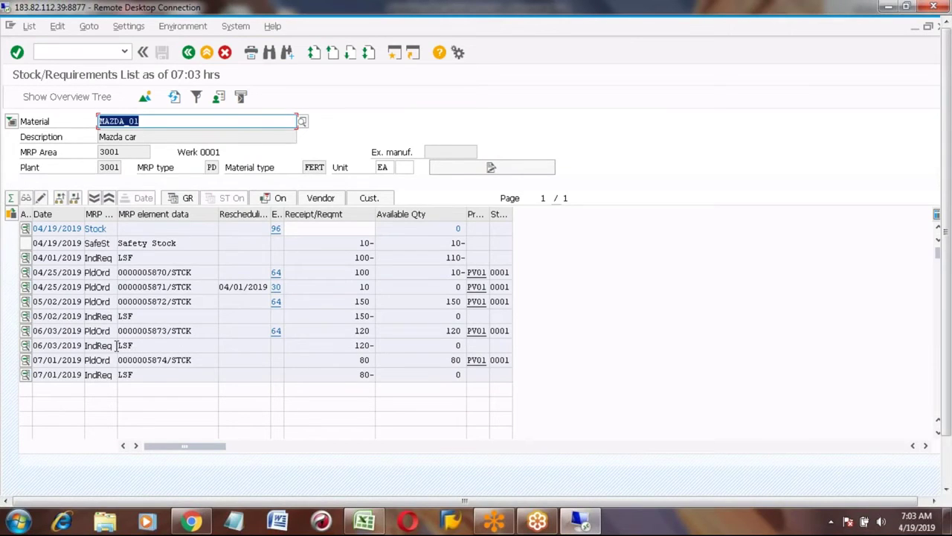
{"action": "left_click", "coordinate": [946, 464]}
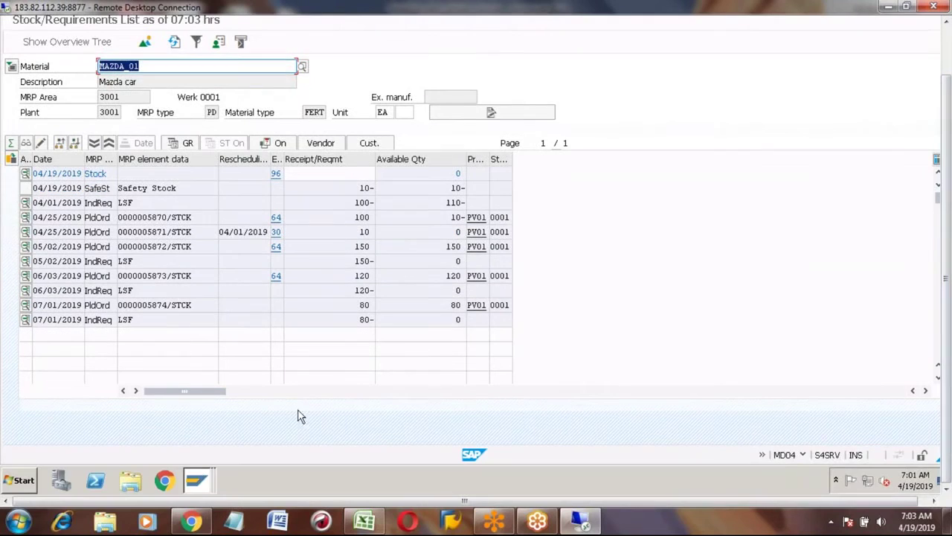
Return to the COHV session and examine the basic finish dates of the first two planned orders
{"action": "left_click", "coordinate": [197, 482]}
{"action": "left_click", "coordinate": [176, 413]}
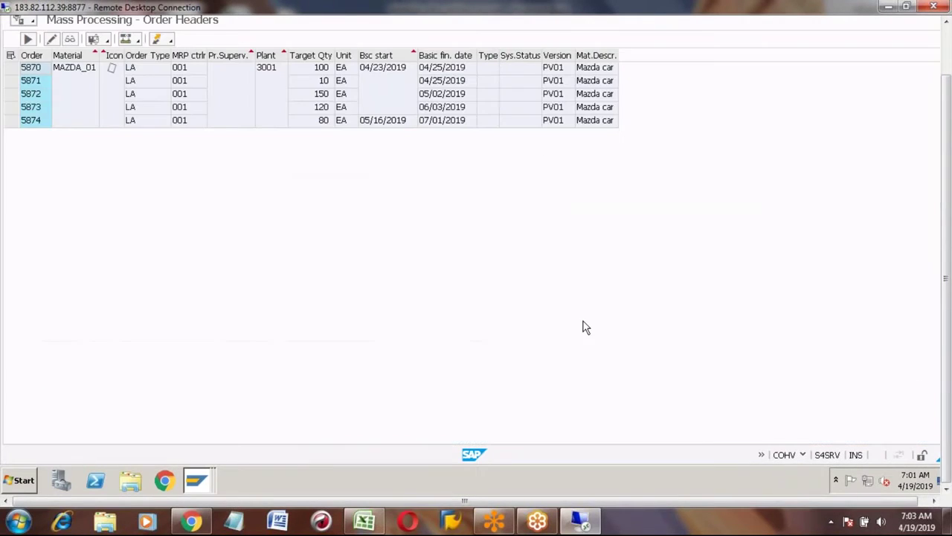
{"action": "left_click", "coordinate": [948, 55]}
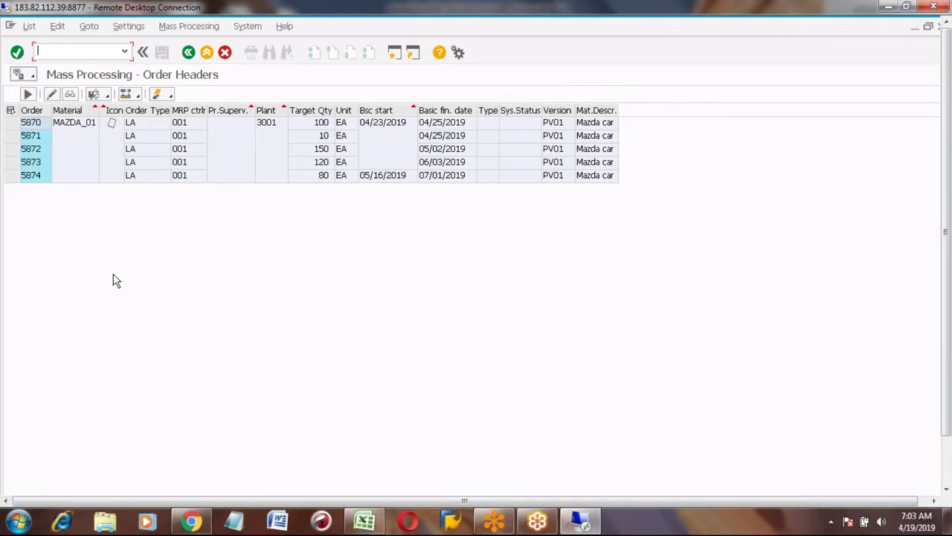
{"action": "left_click", "coordinate": [438, 125]}
{"action": "left_click", "coordinate": [437, 134]}
{"action": "left_click", "coordinate": [435, 125]}
{"action": "left_click", "coordinate": [435, 133]}
{"action": "left_click", "coordinate": [434, 125]}
{"action": "left_click", "coordinate": [435, 134]}
Select the first two MAZDA_01 planned orders and immediately execute the 210 Convert Planned Order function for them
{"action": "left_click", "coordinate": [12, 122]}
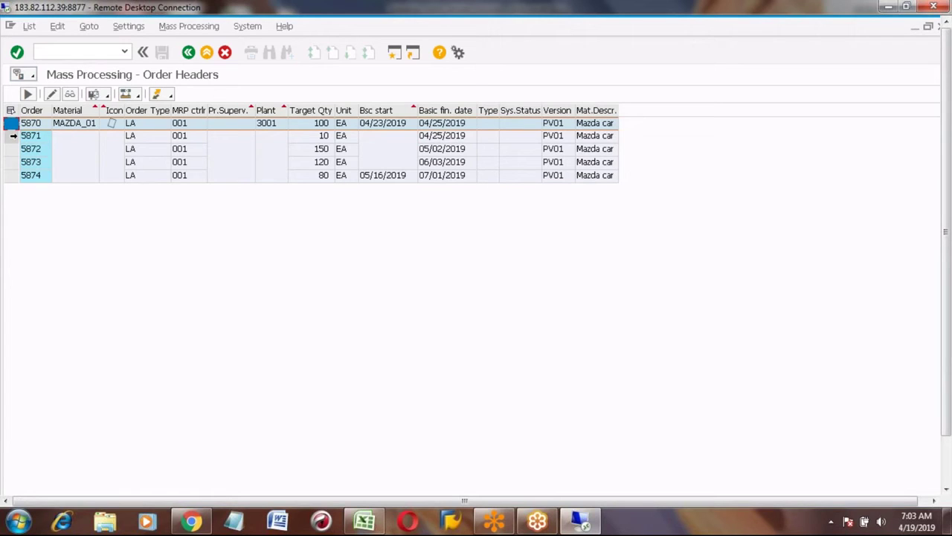
{"action": "left_click", "coordinate": [11, 136], "text": "ctrl"}
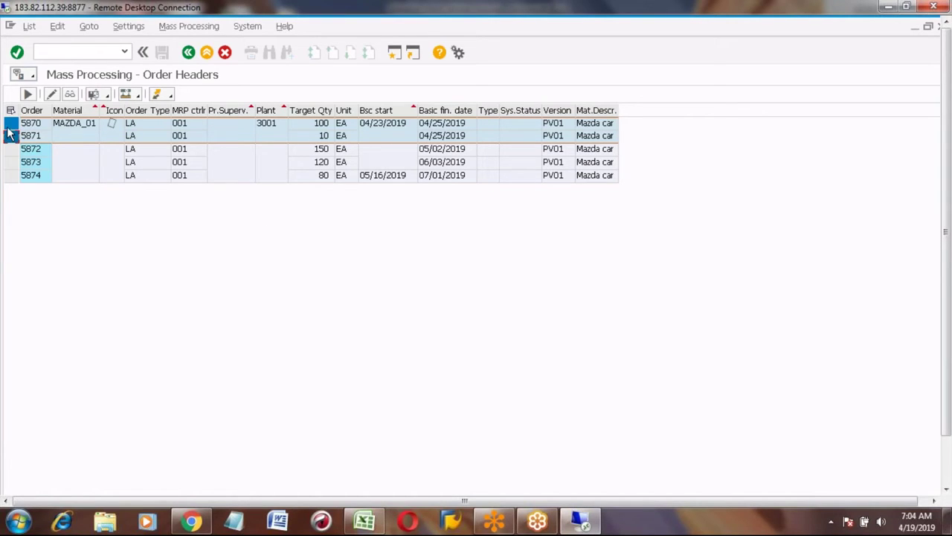
{"action": "left_click", "coordinate": [126, 95]}
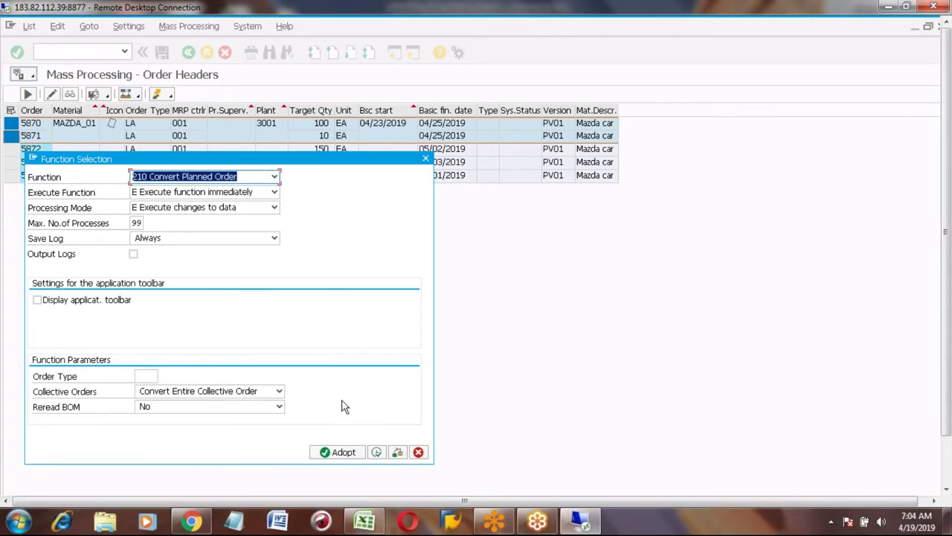
{"action": "left_click", "coordinate": [377, 454]}
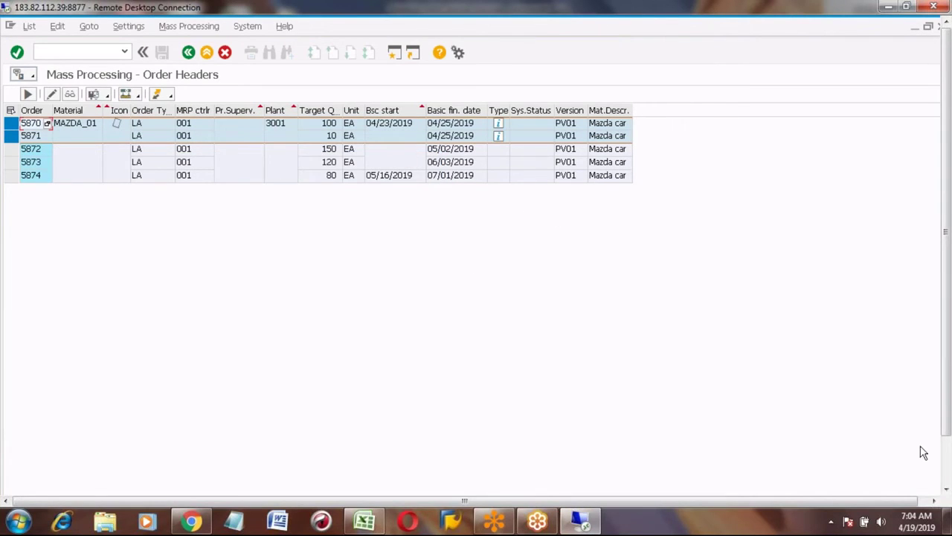
{"action": "left_click", "coordinate": [947, 467]}
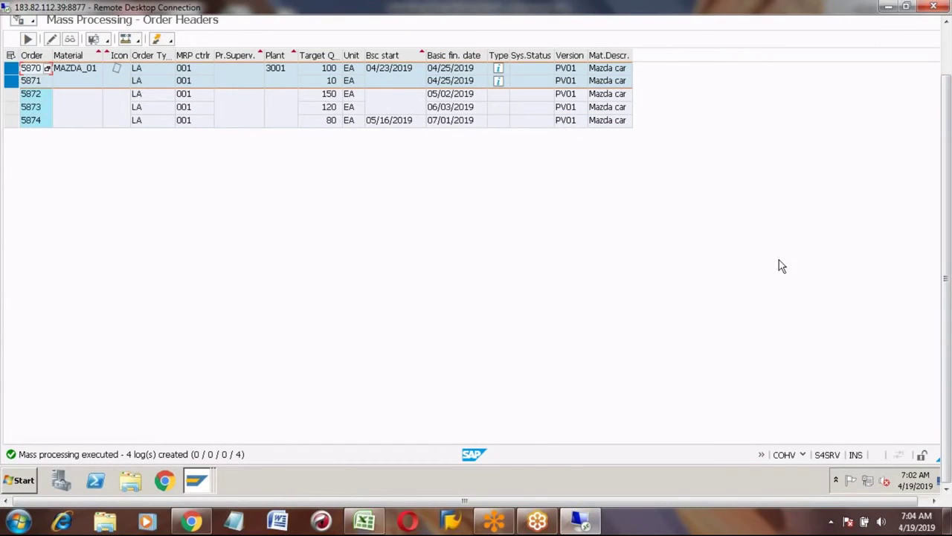
Switch to the MD04 session and refresh the stock/requirements list for material MAZDA_01
{"action": "left_click", "coordinate": [948, 45]}
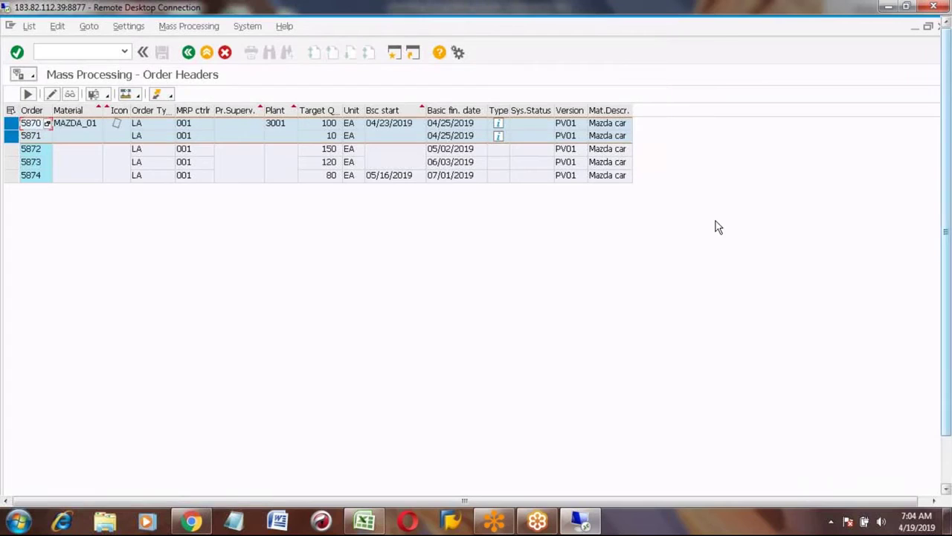
{"action": "left_click", "coordinate": [947, 474]}
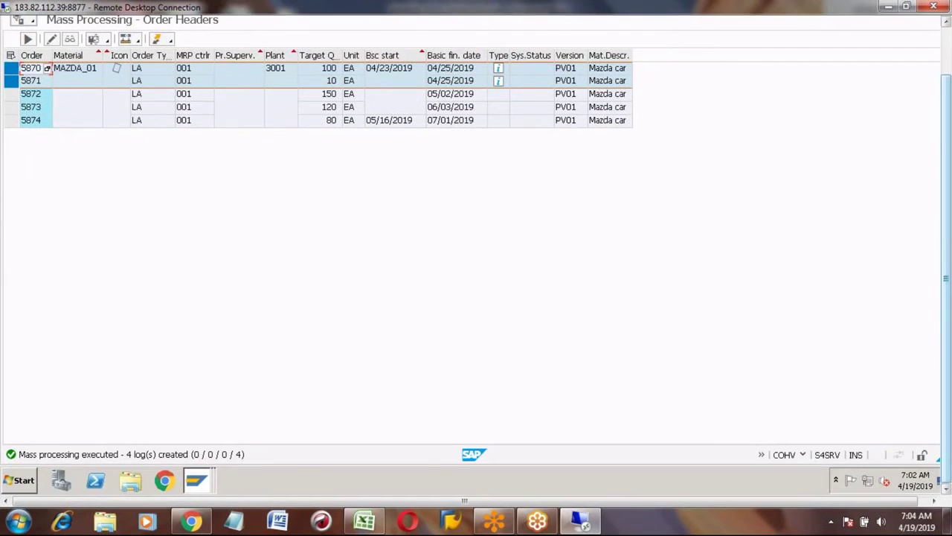
{"action": "mouse_move", "coordinate": [211, 473]}
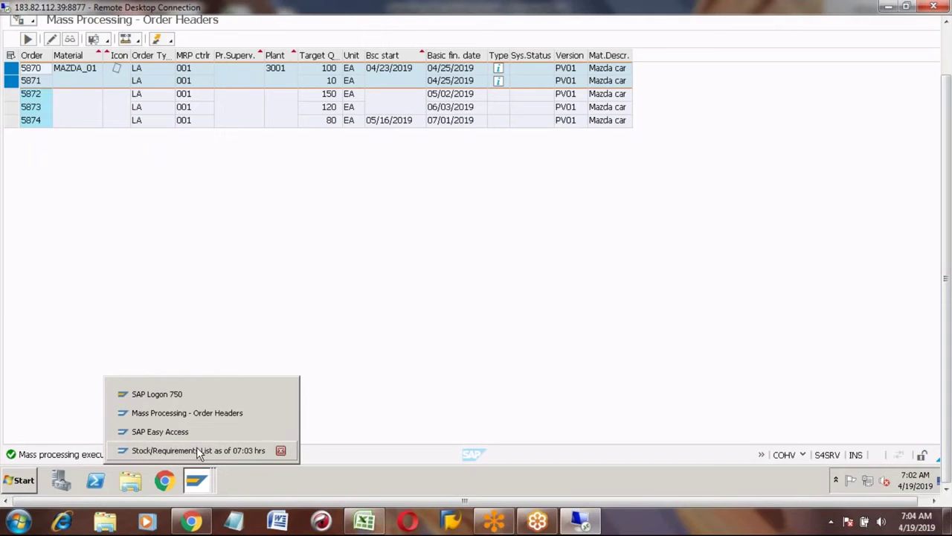
{"action": "left_click", "coordinate": [197, 447]}
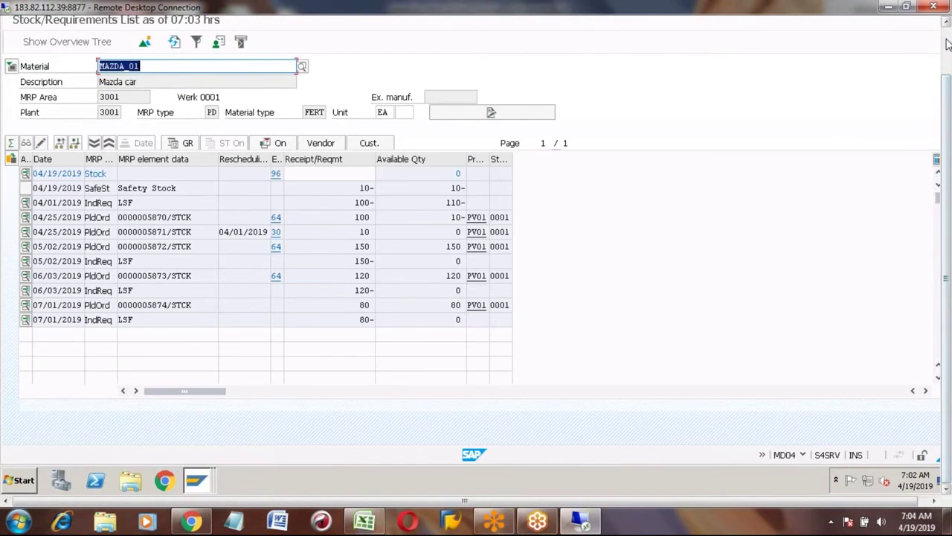
{"action": "left_click", "coordinate": [946, 22]}
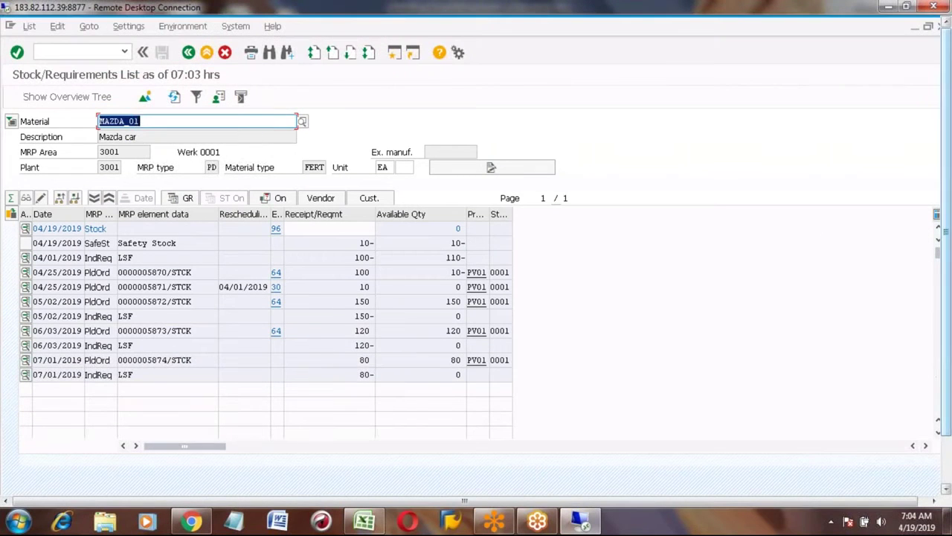
{"action": "left_click", "coordinate": [175, 98]}
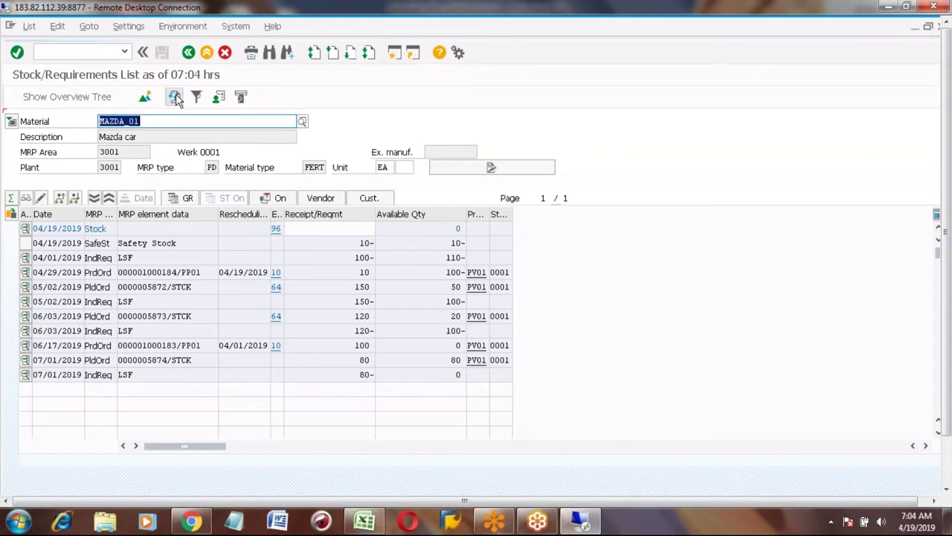
Examine the 04/29/2019 and 06/17/2019 production orders and the planned orders dated 05/02/2019 and 07/01/2019 in the requirements list
{"action": "left_click", "coordinate": [168, 273]}
{"action": "left_click", "coordinate": [170, 345]}
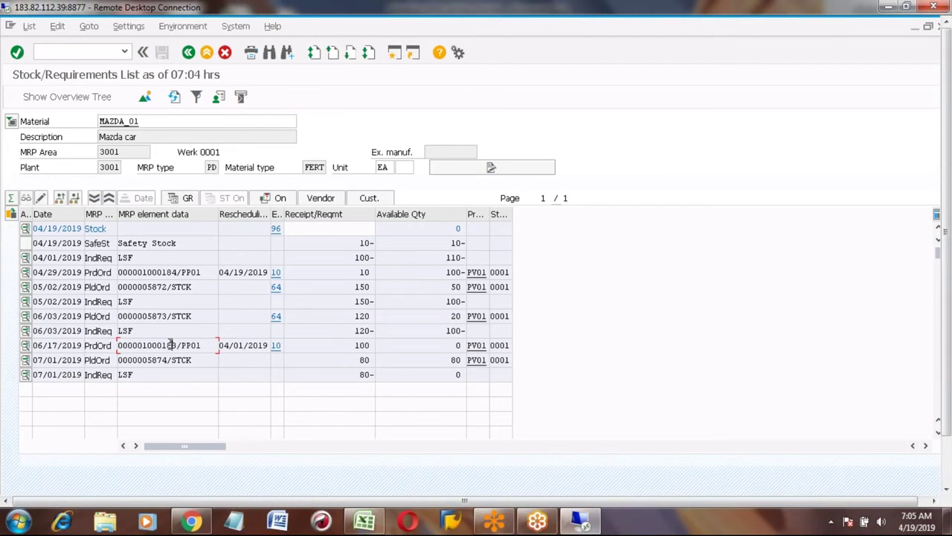
{"action": "left_click", "coordinate": [157, 287]}
{"action": "left_click", "coordinate": [157, 360]}
Highlight the PrdOrd element text in the 06/17/2019 row and in the 04/29/2019 row
{"action": "left_click", "coordinate": [111, 345]}
{"action": "key", "text": "shift+Left"}
{"action": "key", "text": "shift+Left"}
{"action": "key", "text": "shift+Left"}
{"action": "key", "text": "shift+Left"}
{"action": "key", "text": "shift+Left"}
{"action": "key", "text": "shift+Left"}
{"action": "left_click", "coordinate": [112, 272]}
{"action": "key", "text": "shift+Left"}
{"action": "key", "text": "shift+Left"}
{"action": "key", "text": "shift+Left"}
{"action": "key", "text": "shift+Left"}
{"action": "key", "text": "shift+Left"}
{"action": "key", "text": "shift+Left"}
Display the production order dated 06/17/2019 from its element details and examine its basic and scheduled start and end dates
{"action": "left_click", "coordinate": [49, 345]}
{"action": "left_click", "coordinate": [25, 347]}
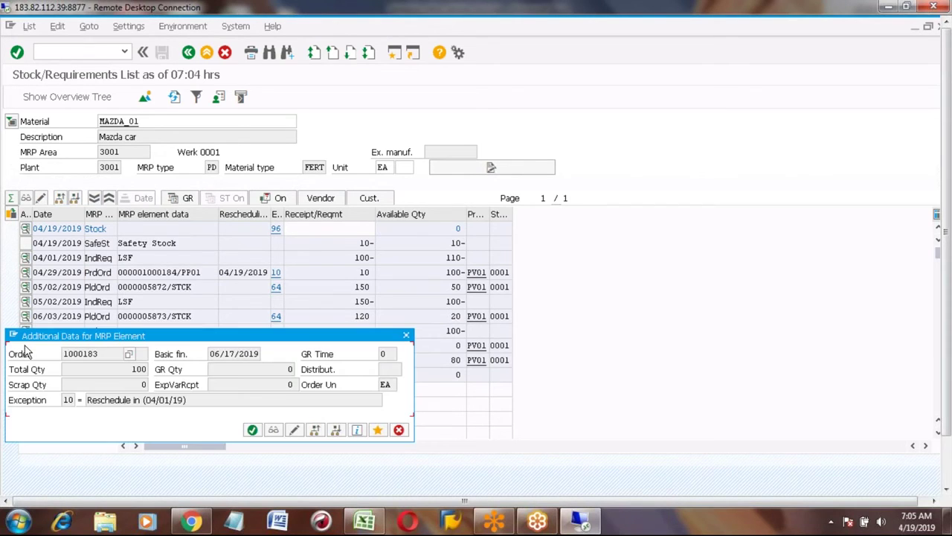
{"action": "left_click", "coordinate": [274, 431]}
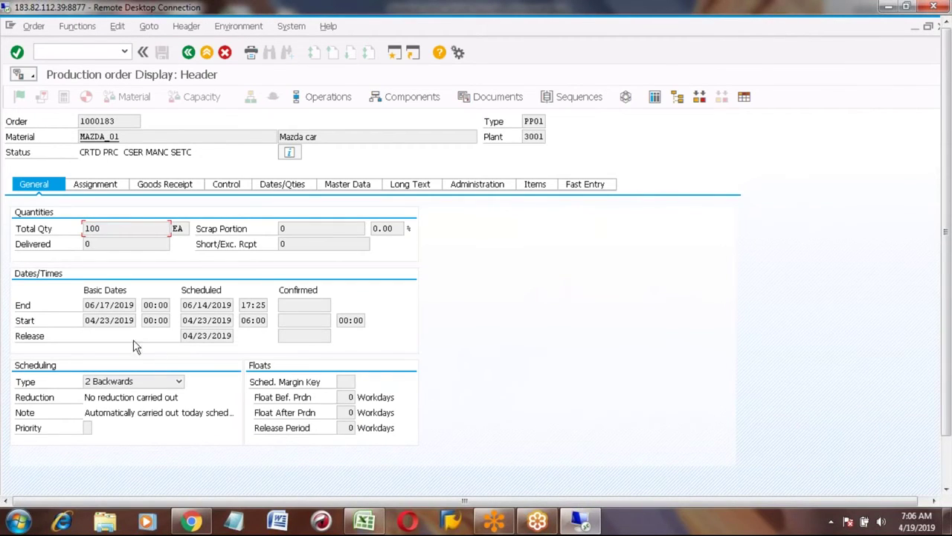
{"action": "left_click", "coordinate": [89, 320]}
{"action": "left_click", "coordinate": [186, 320]}
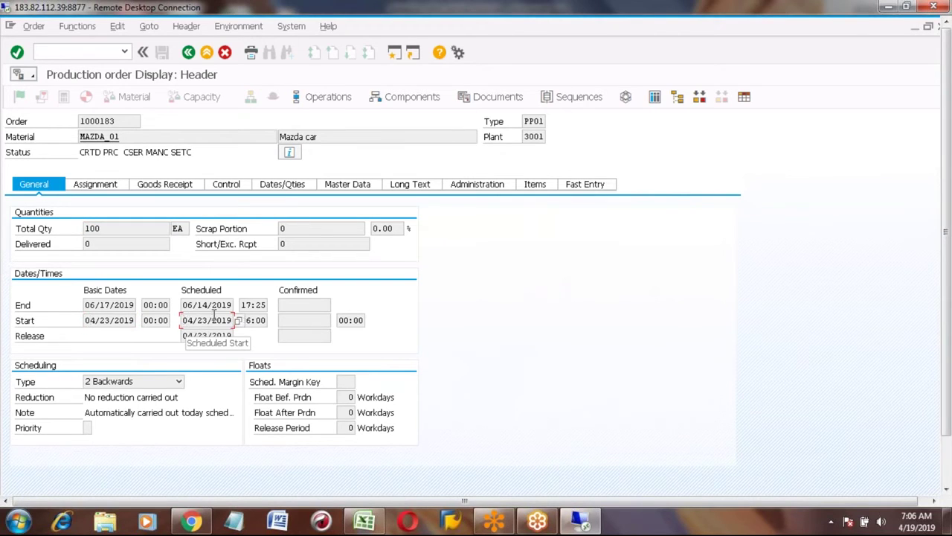
{"action": "left_click", "coordinate": [195, 304]}
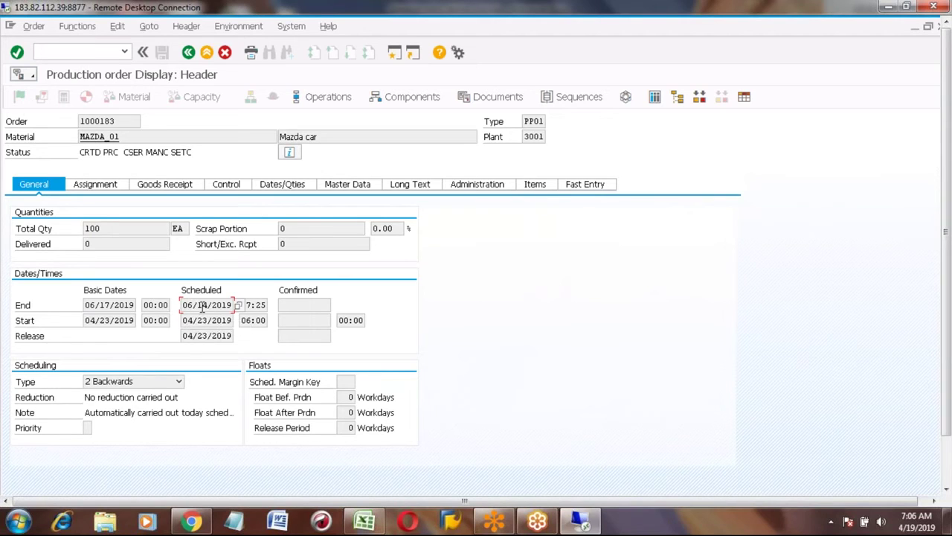
{"action": "left_click", "coordinate": [186, 320]}
Display the order's operation overview, select operation 0010 and bring the setup, process and processing time columns into view
{"action": "left_click", "coordinate": [317, 101]}
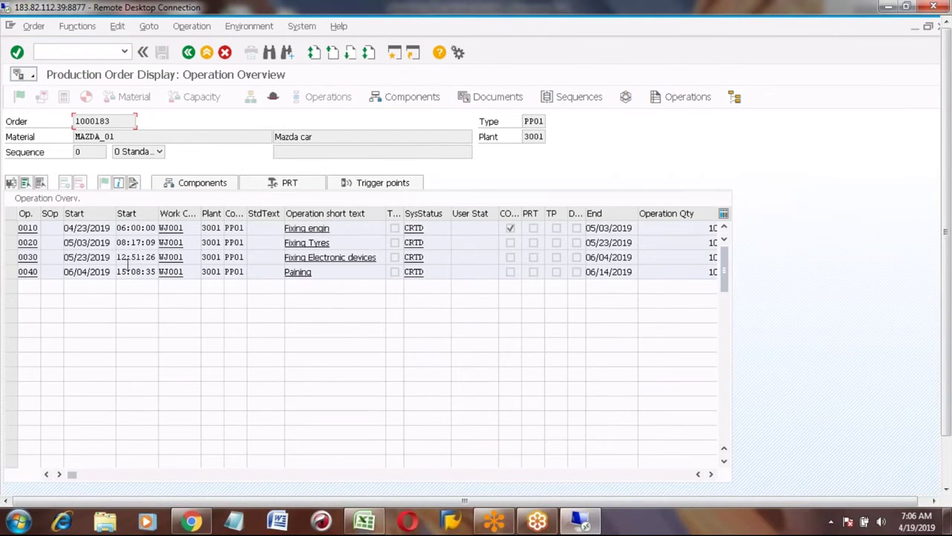
{"action": "left_click", "coordinate": [11, 230]}
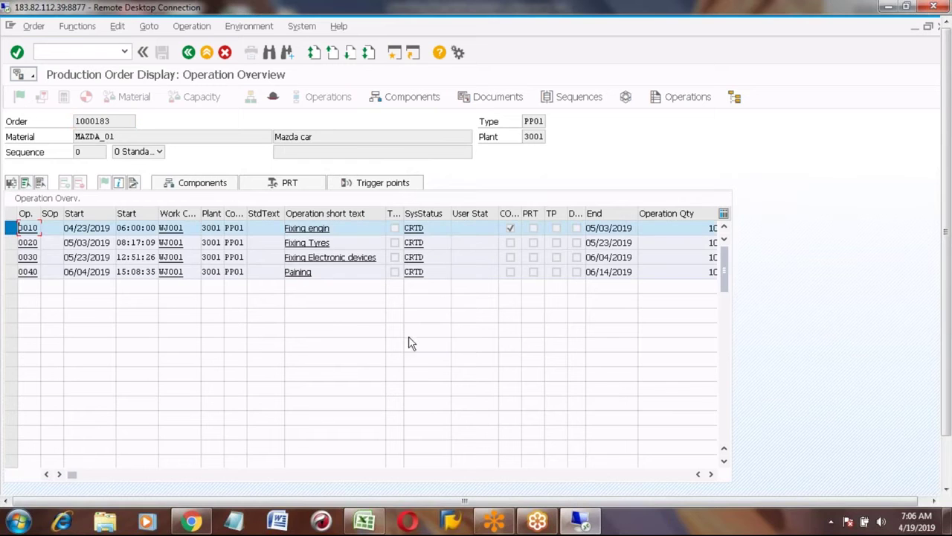
{"action": "left_click", "coordinate": [713, 477]}
{"action": "left_click", "coordinate": [712, 476]}
{"action": "left_click", "coordinate": [713, 476]}
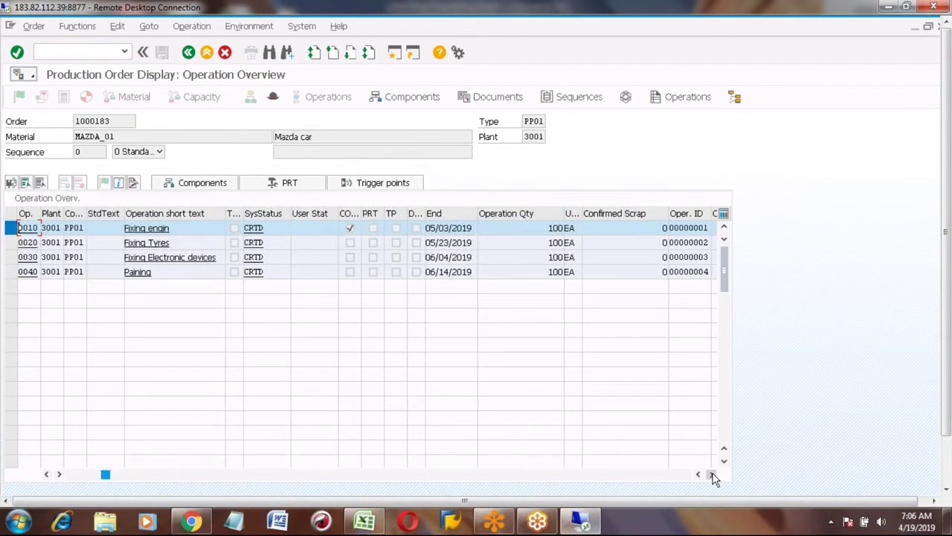
{"action": "left_click", "coordinate": [712, 476]}
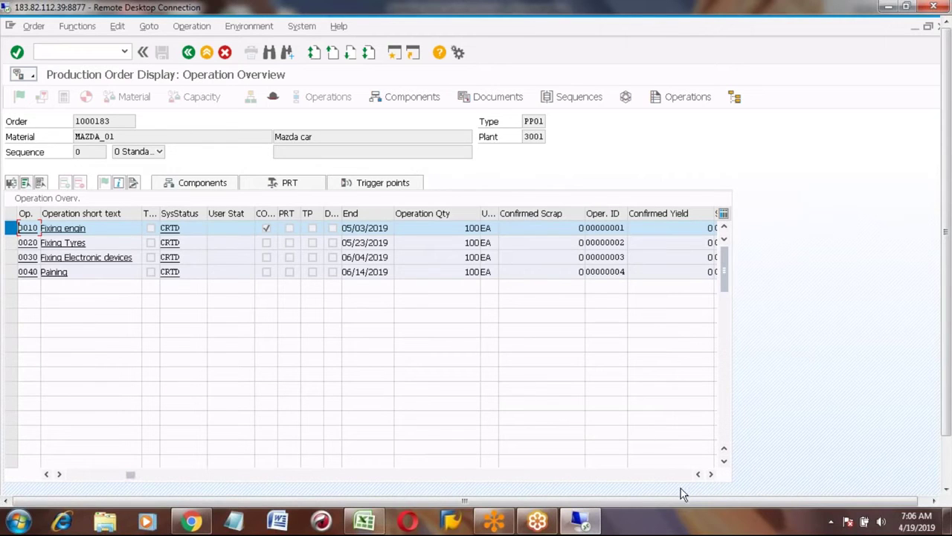
{"action": "left_click", "coordinate": [712, 476]}
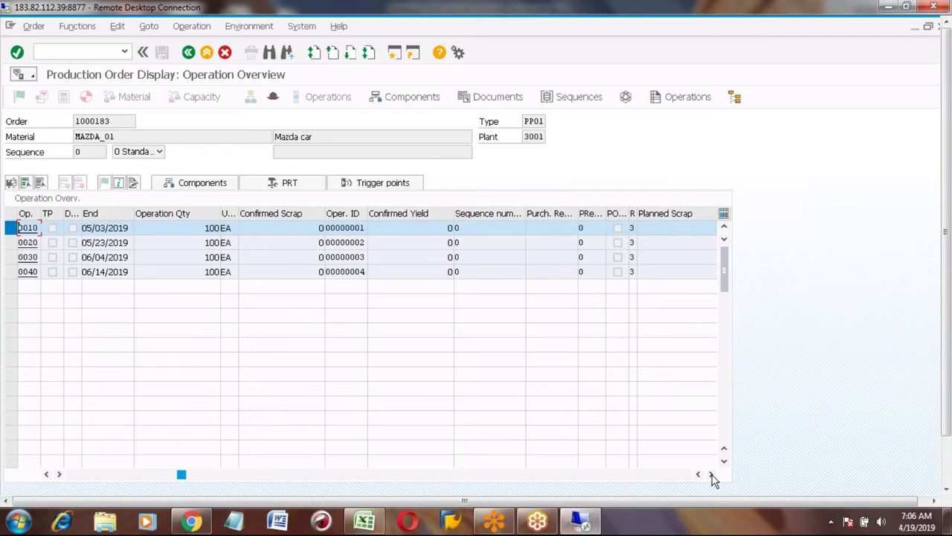
{"action": "left_click", "coordinate": [712, 476]}
{"action": "left_click", "coordinate": [712, 476]}
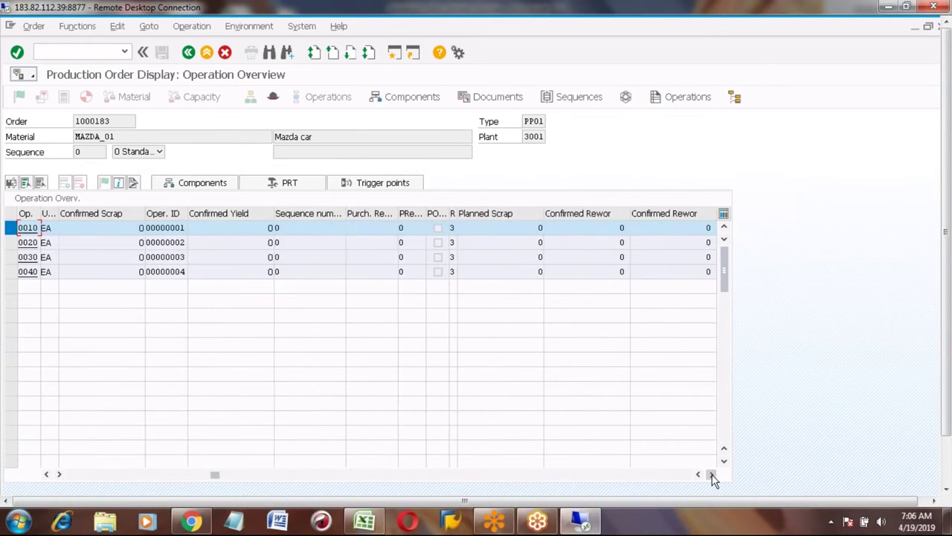
{"action": "left_click", "coordinate": [712, 476]}
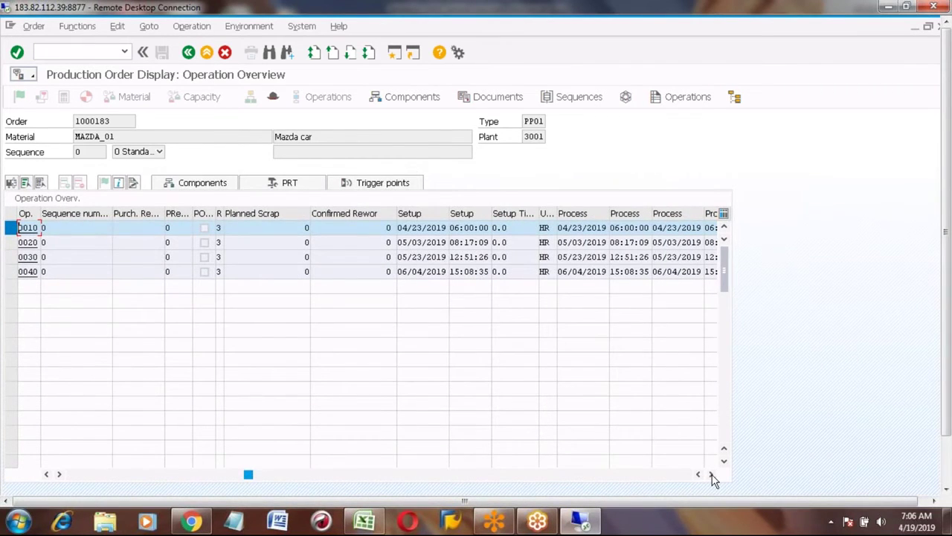
{"action": "left_click", "coordinate": [712, 476]}
{"action": "left_click", "coordinate": [712, 476]}
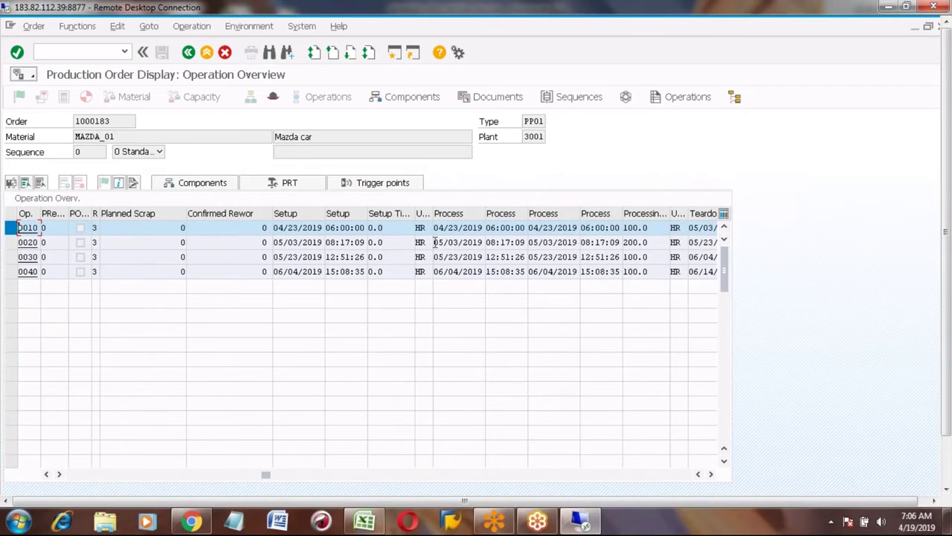
Examine the process start date and teardown date of operation 0010
{"action": "left_click", "coordinate": [458, 230]}
{"action": "left_click", "coordinate": [713, 476]}
{"action": "left_click", "coordinate": [713, 476]}
{"action": "left_click", "coordinate": [658, 228]}
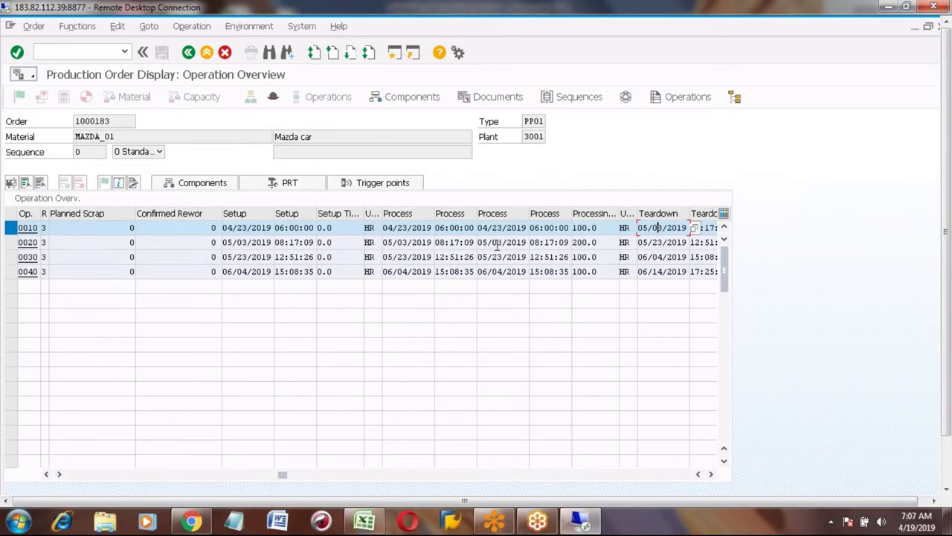
Examine the process start and teardown dates of operation 0020 and highlight its processing time
{"action": "left_click", "coordinate": [400, 244]}
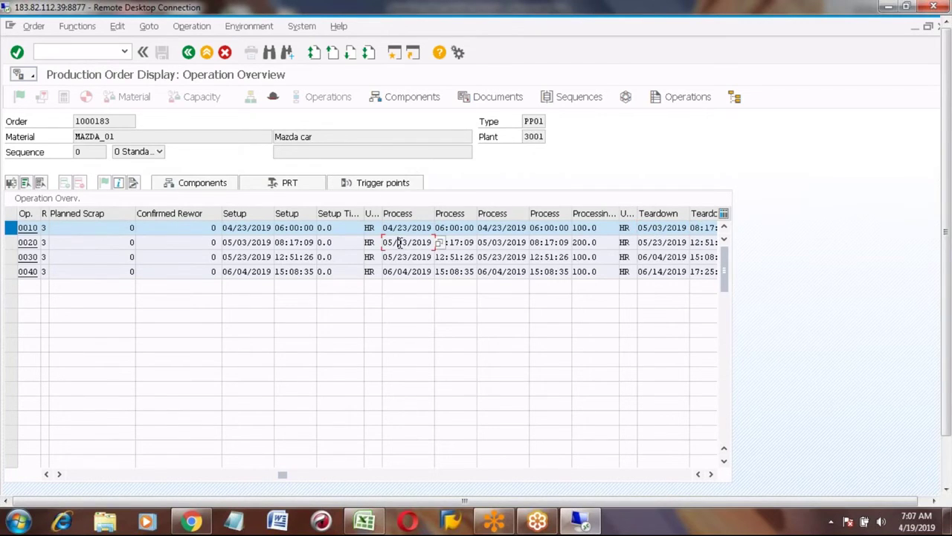
{"action": "left_click", "coordinate": [583, 243]}
{"action": "left_click", "coordinate": [658, 242]}
{"action": "left_click", "coordinate": [601, 243]}
{"action": "key", "text": "shift+Left"}
{"action": "key", "text": "shift+Left"}
{"action": "key", "text": "shift+Left"}
{"action": "key", "text": "shift+Left"}
{"action": "key", "text": "shift+Left"}
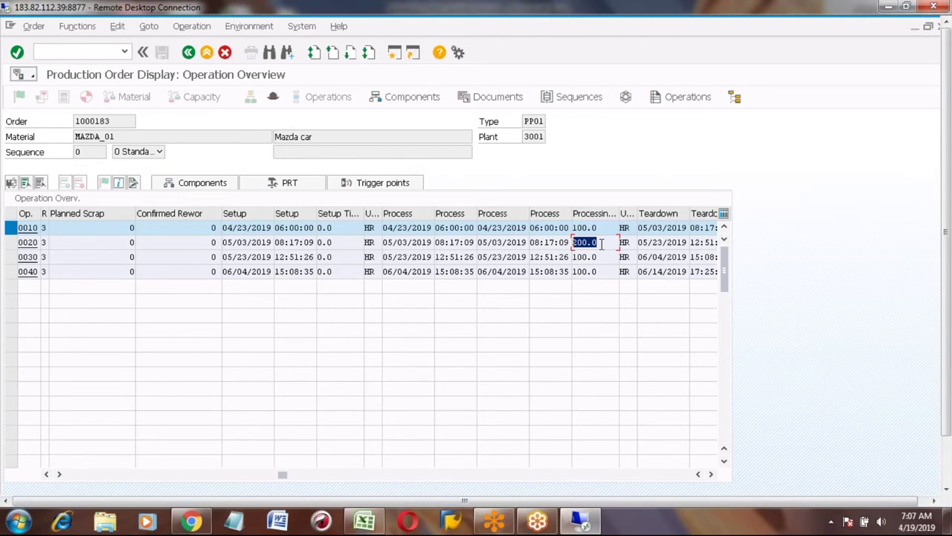
{"action": "left_click", "coordinate": [600, 242]}
{"action": "key", "text": "shift+Left"}
{"action": "key", "text": "shift+Left"}
{"action": "key", "text": "shift+Left"}
{"action": "key", "text": "shift+Left"}
{"action": "key", "text": "shift+Left"}
Open Calculator, divide 200 by 14, and close Calculator again
{"action": "left_click", "coordinate": [18, 523]}
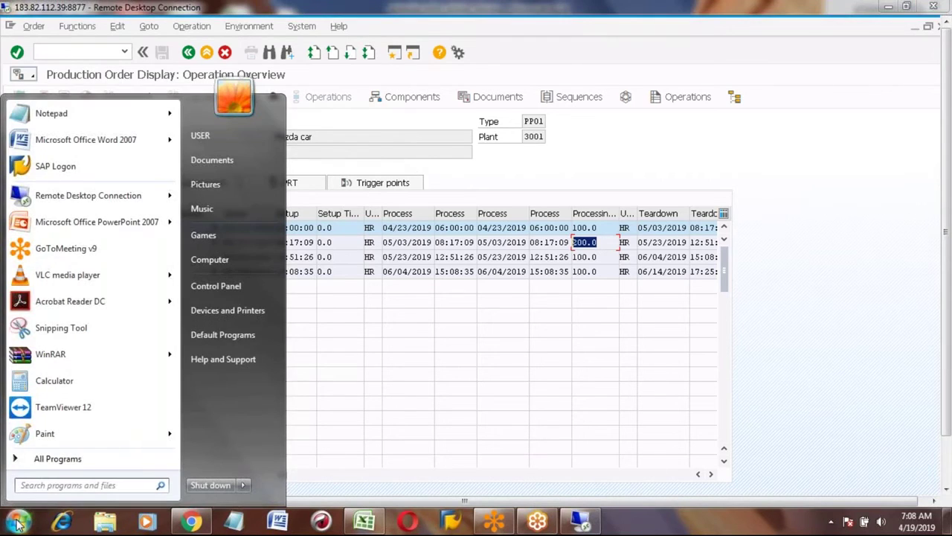
{"action": "type", "text": "CALC"}
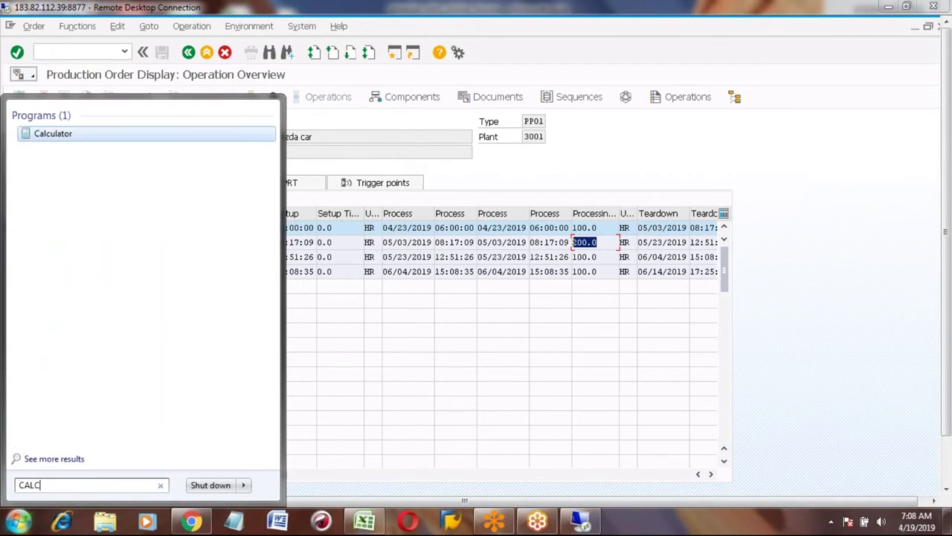
{"action": "left_click", "coordinate": [61, 140]}
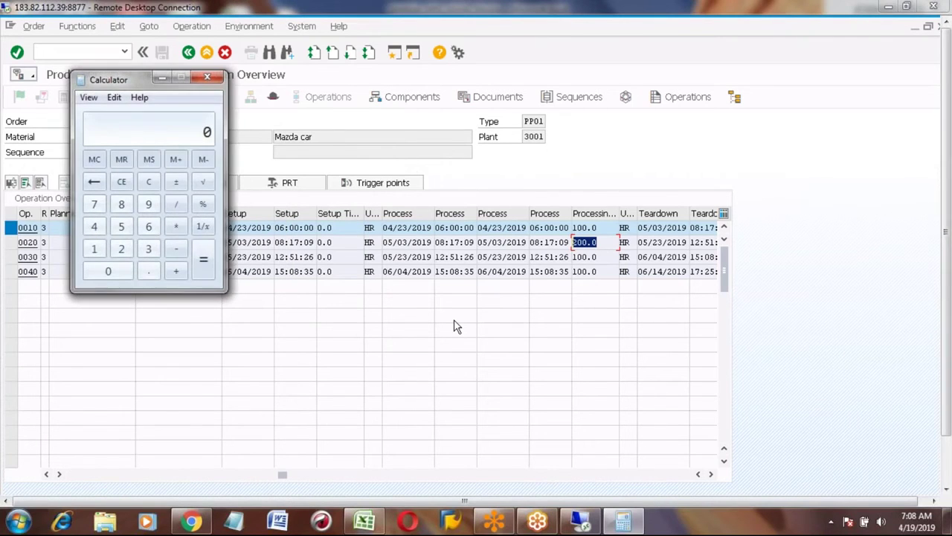
{"action": "type", "text": "200 / 14"}
{"action": "key", "text": "Return"}
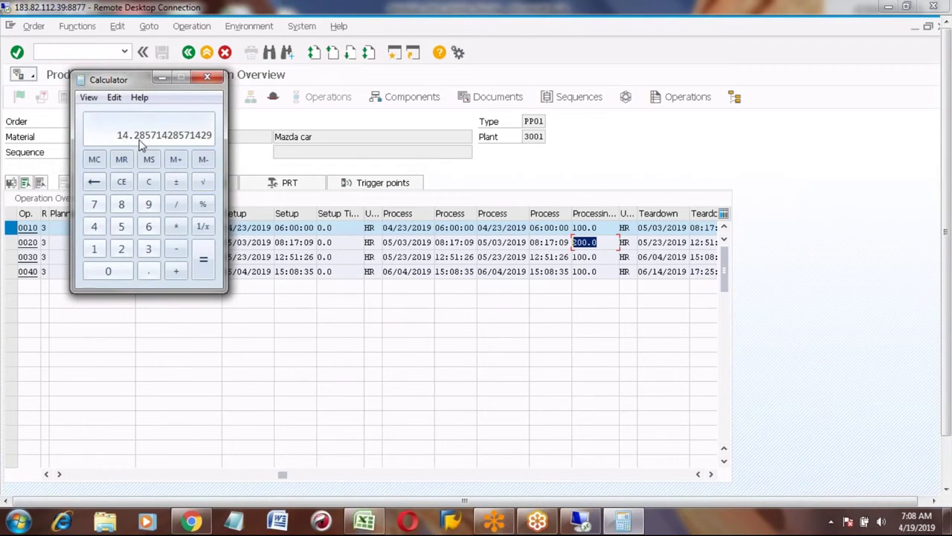
{"action": "left_click", "coordinate": [208, 77]}
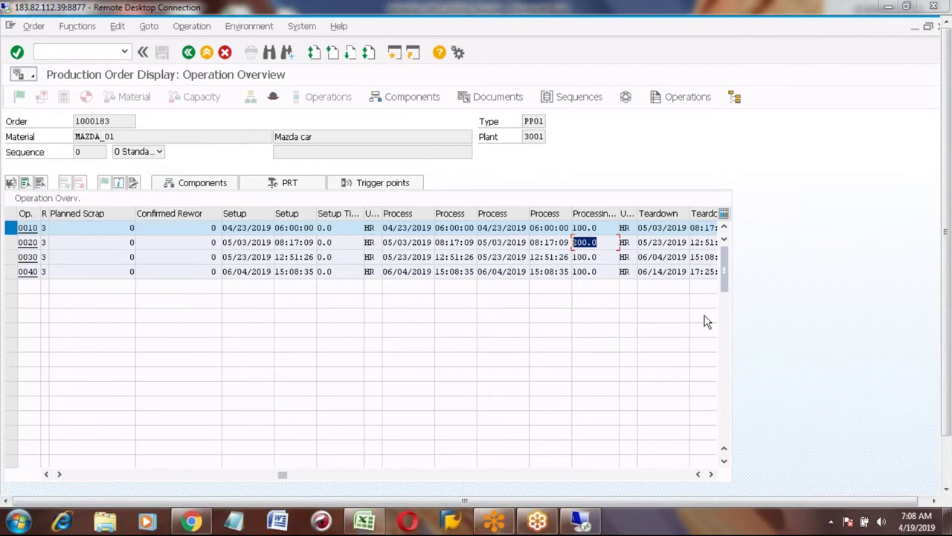
Open the Windows calendar, check the May 2019 dates against the operation dates, and close it
{"action": "left_click", "coordinate": [914, 522]}
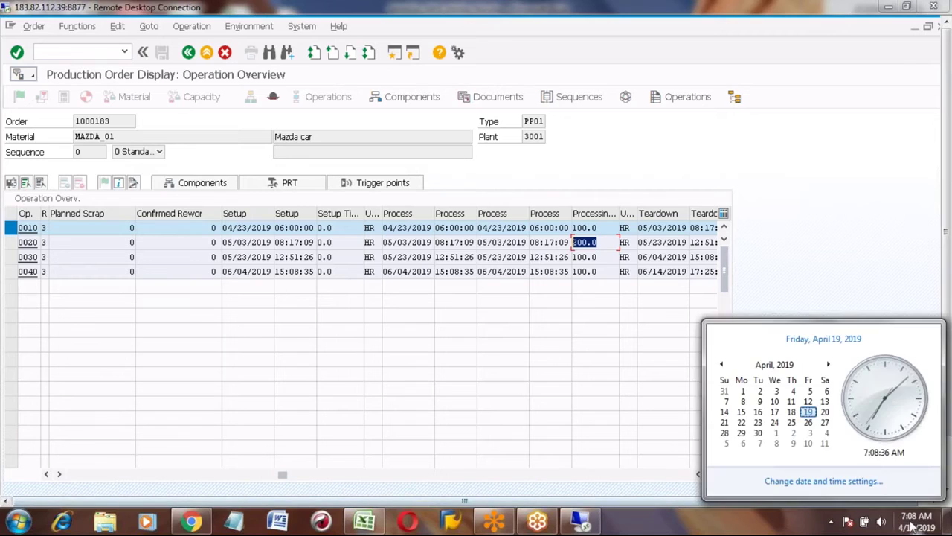
{"action": "left_click", "coordinate": [828, 365]}
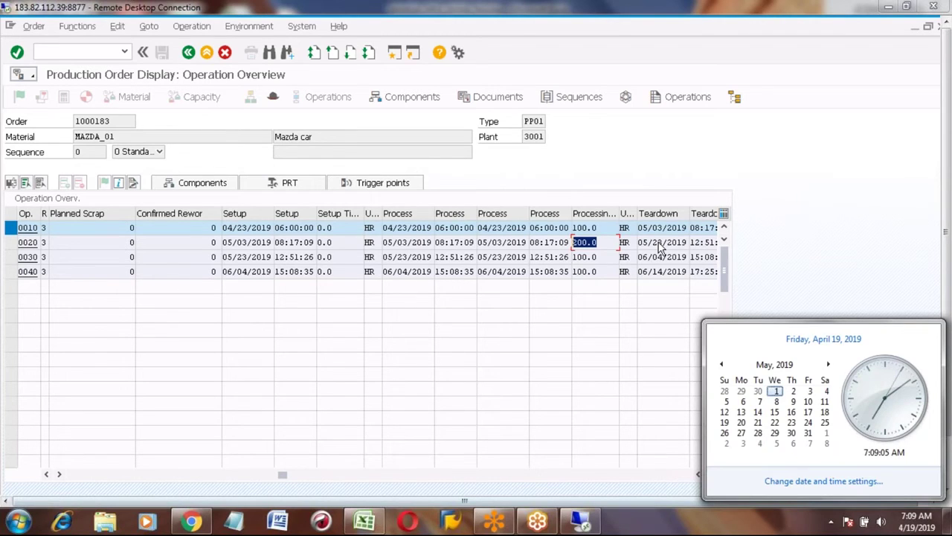
{"action": "left_click", "coordinate": [241, 312]}
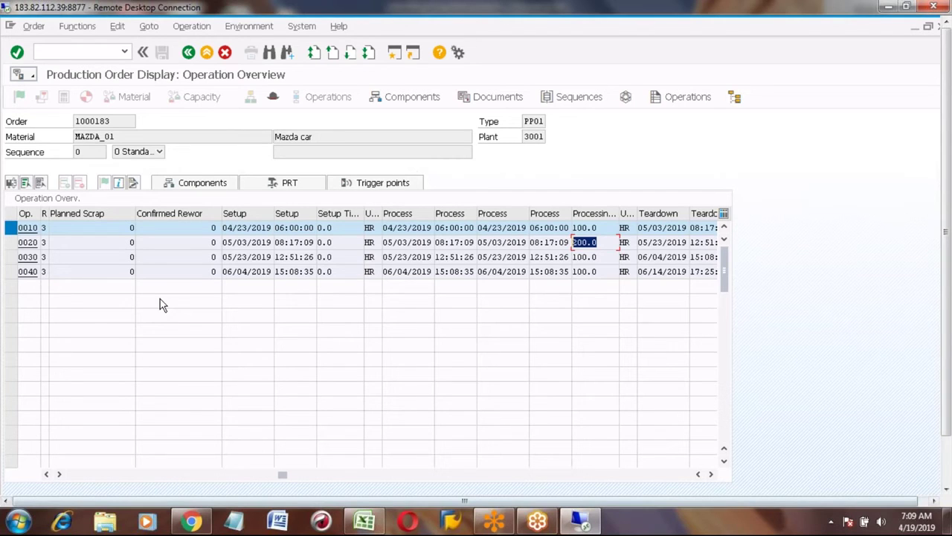
Leave the production order display and return to the Mass Processing - Order Headers list in the COHV session
{"action": "left_click", "coordinate": [188, 52]}
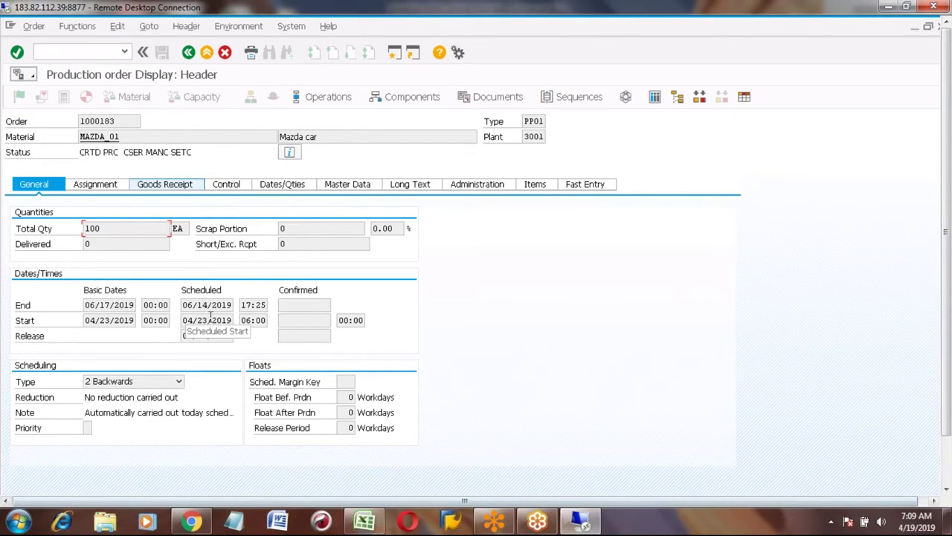
{"action": "left_click", "coordinate": [188, 54]}
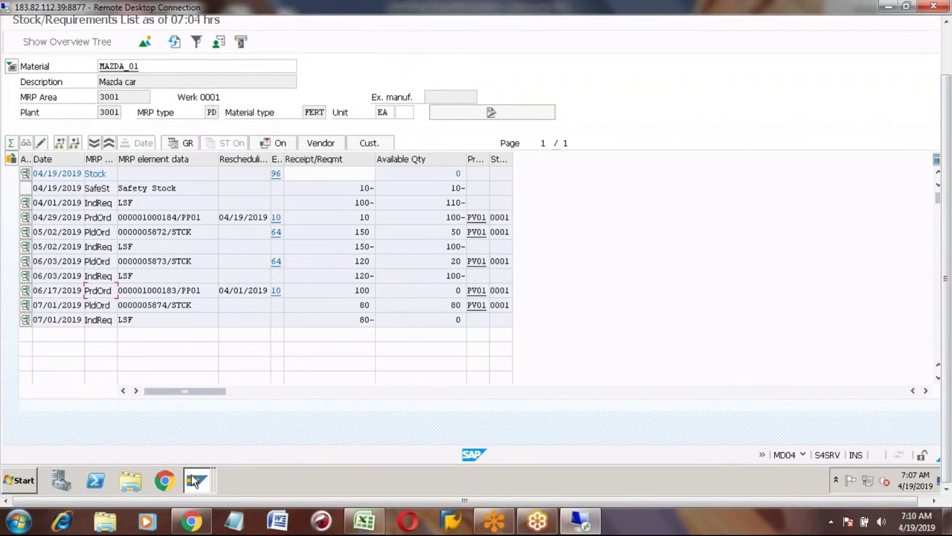
{"action": "mouse_move", "coordinate": [192, 477]}
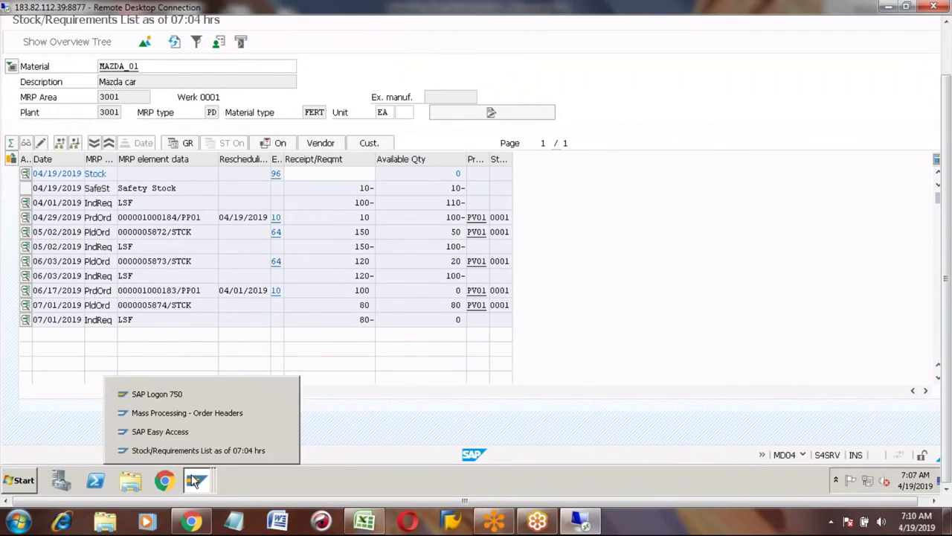
{"action": "left_click", "coordinate": [182, 413]}
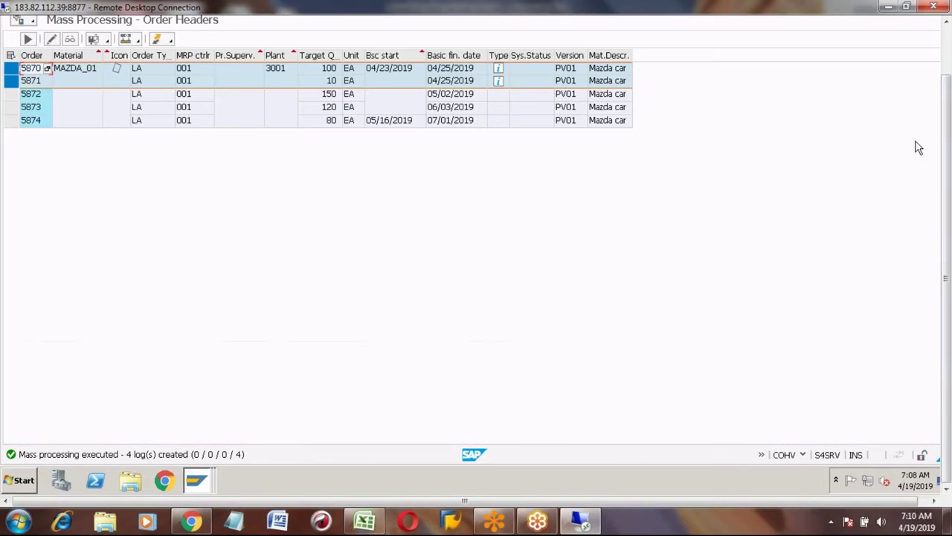
{"action": "left_click", "coordinate": [946, 45]}
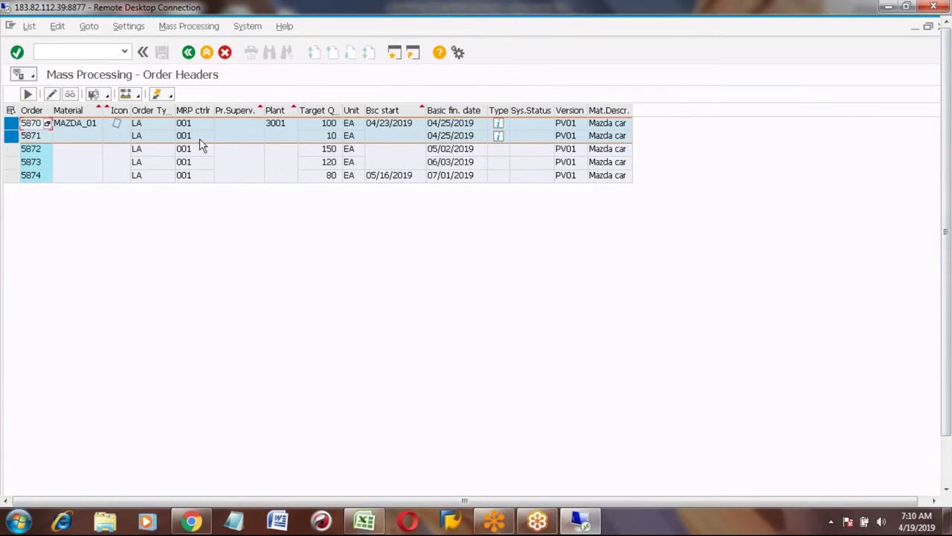
Set the COHV mass processing function to 215 Delete Planned Order and list the MAZDA_01 planned orders for plant 3001
{"action": "left_click", "coordinate": [190, 56]}
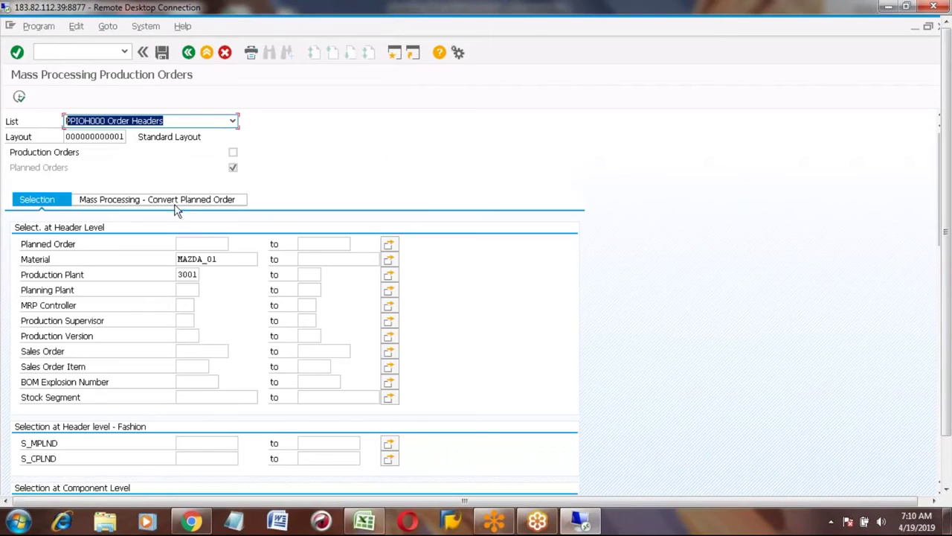
{"action": "left_click", "coordinate": [172, 206]}
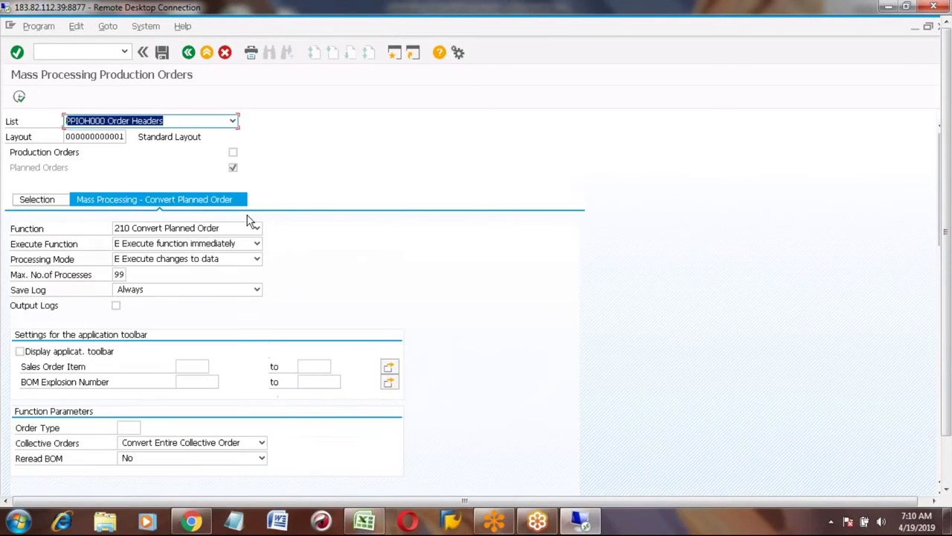
{"action": "left_click", "coordinate": [257, 228]}
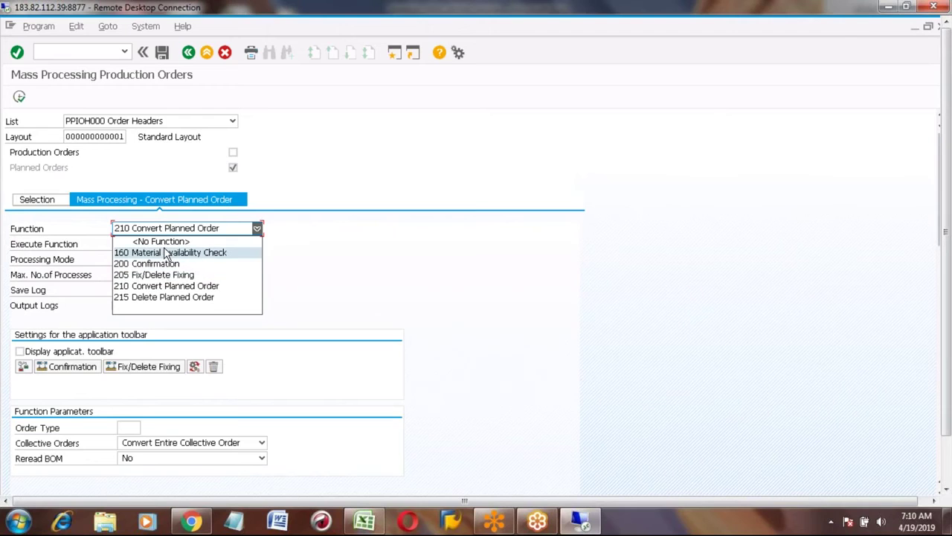
{"action": "left_click", "coordinate": [167, 297]}
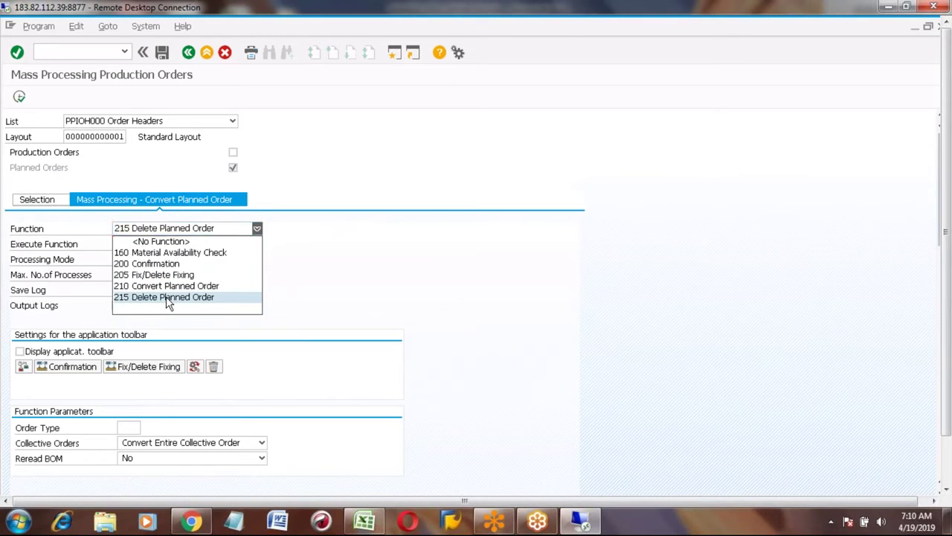
{"action": "left_click", "coordinate": [38, 201]}
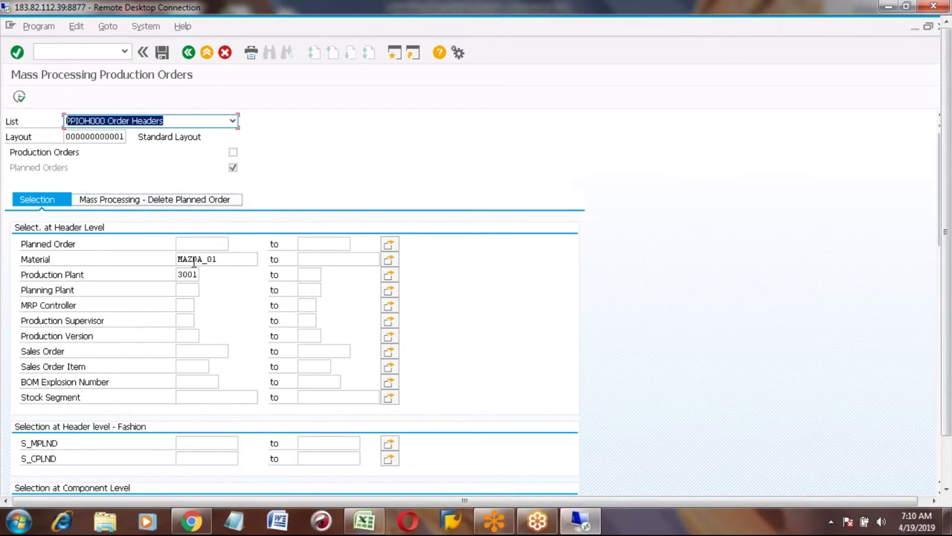
{"action": "left_click", "coordinate": [19, 98]}
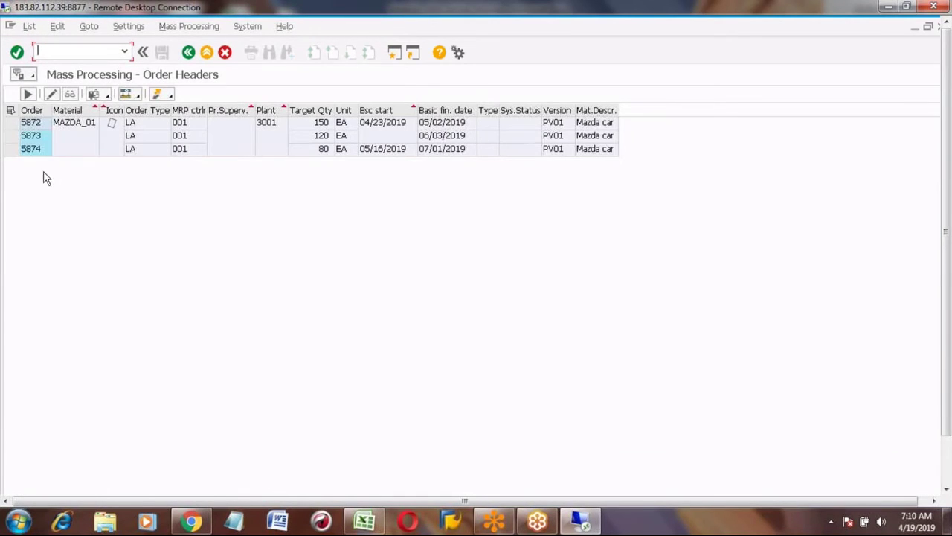
Delete the 150 EA planned order finishing 05/02/2019 by executing the Delete Planned Order function immediately
{"action": "left_click", "coordinate": [13, 122]}
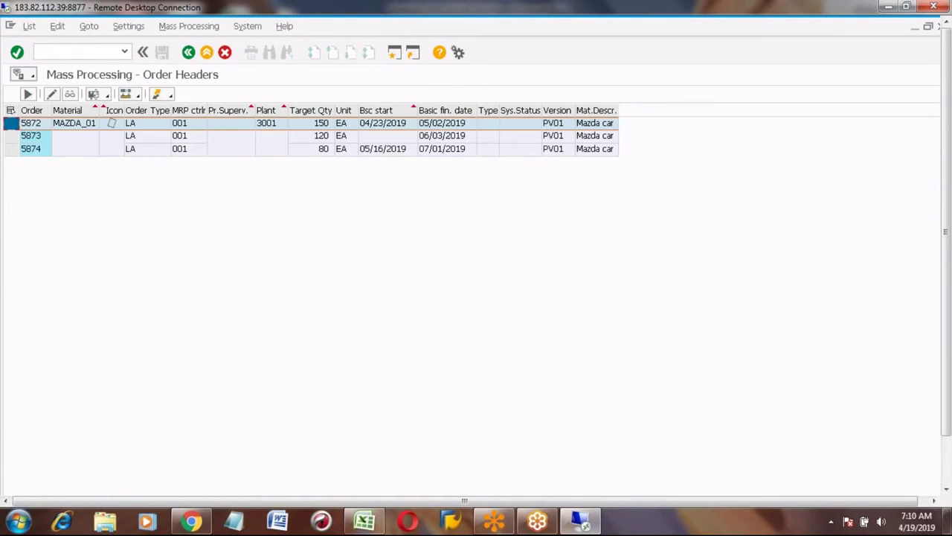
{"action": "left_click", "coordinate": [126, 94]}
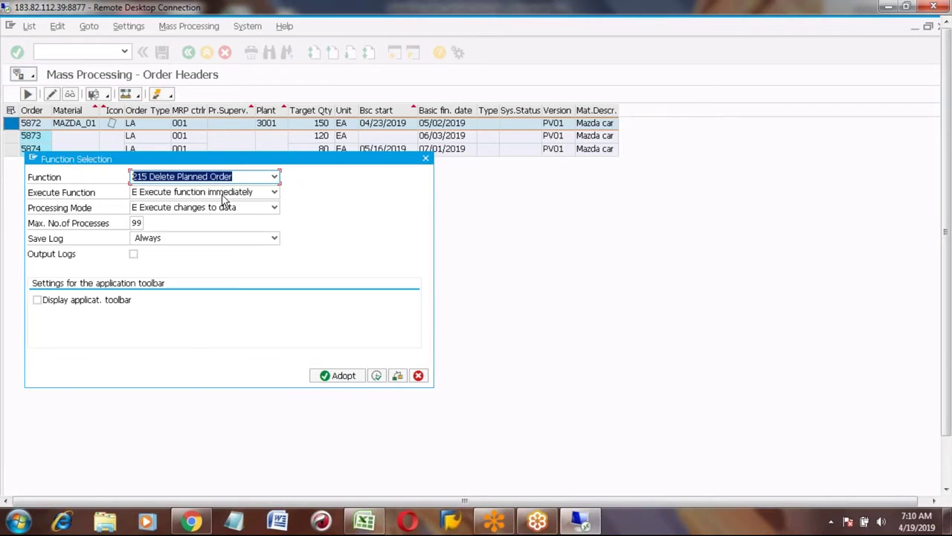
{"action": "left_click", "coordinate": [376, 375]}
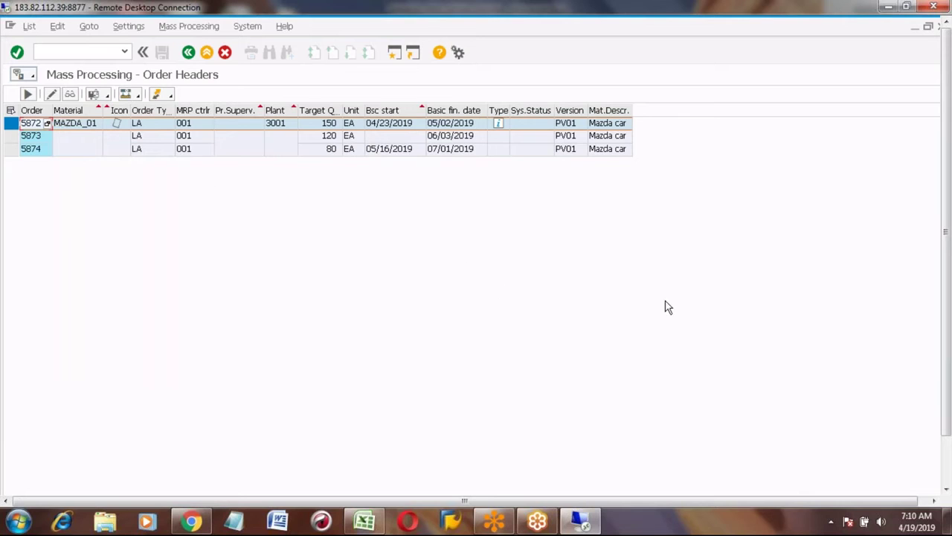
Switch to the MD04 Stock/Requirements List session for MAZDA_01 and refresh the list to check the planned orders
{"action": "left_click", "coordinate": [946, 470]}
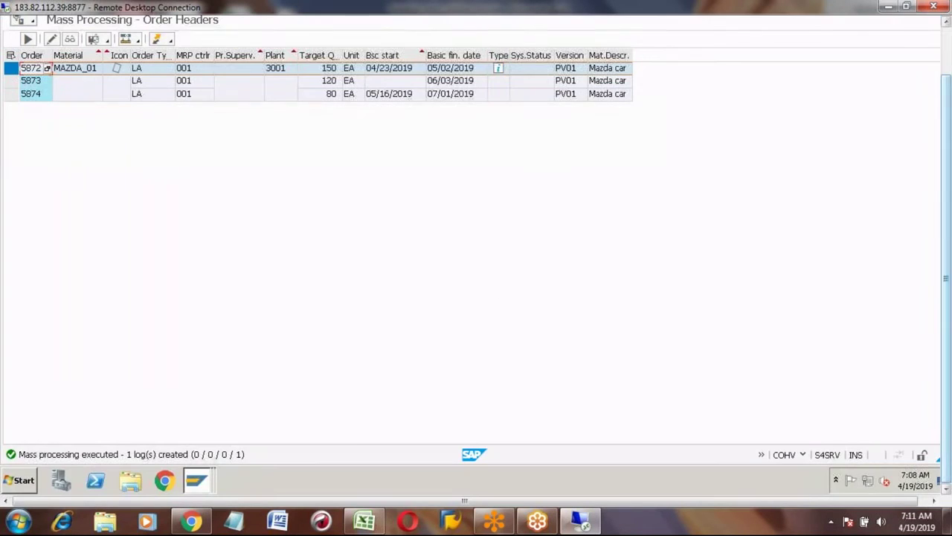
{"action": "mouse_move", "coordinate": [207, 480]}
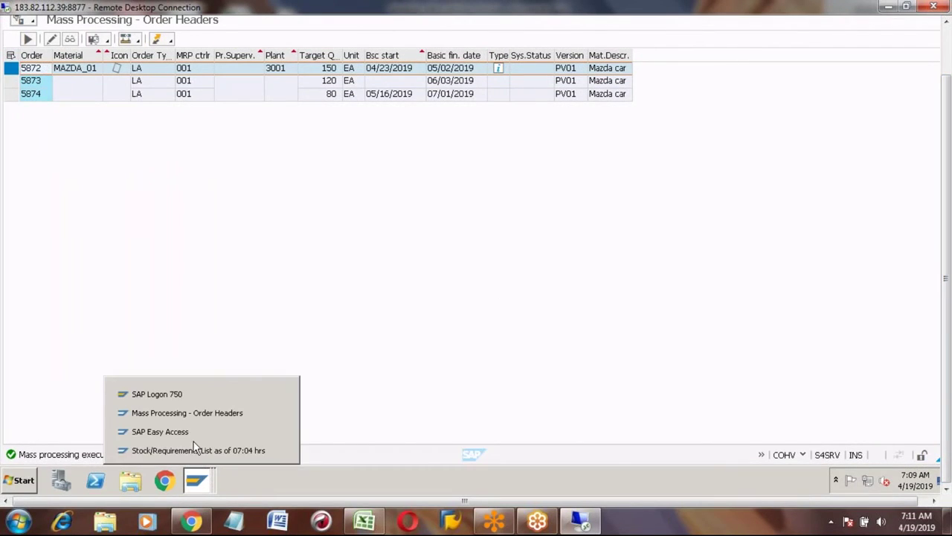
{"action": "left_click", "coordinate": [186, 452]}
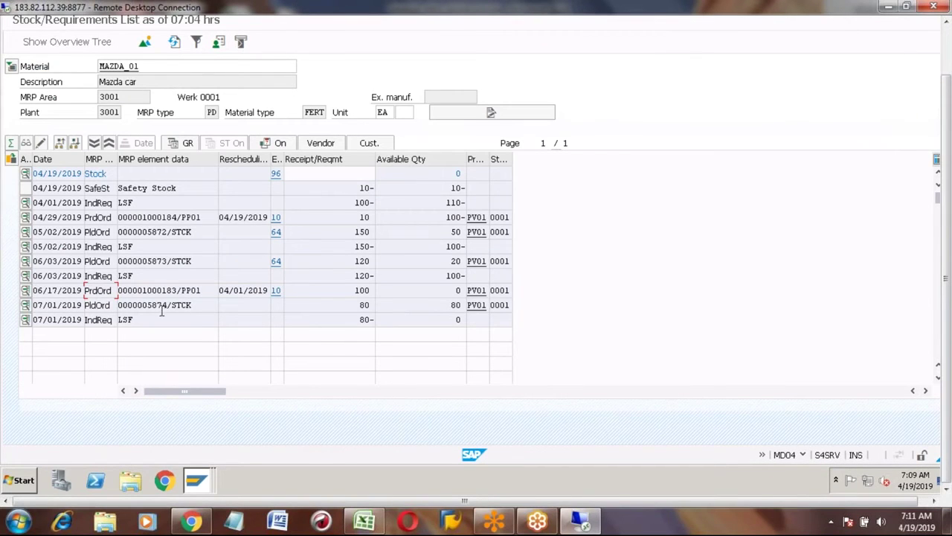
{"action": "left_click", "coordinate": [162, 231]}
{"action": "left_click", "coordinate": [174, 45]}
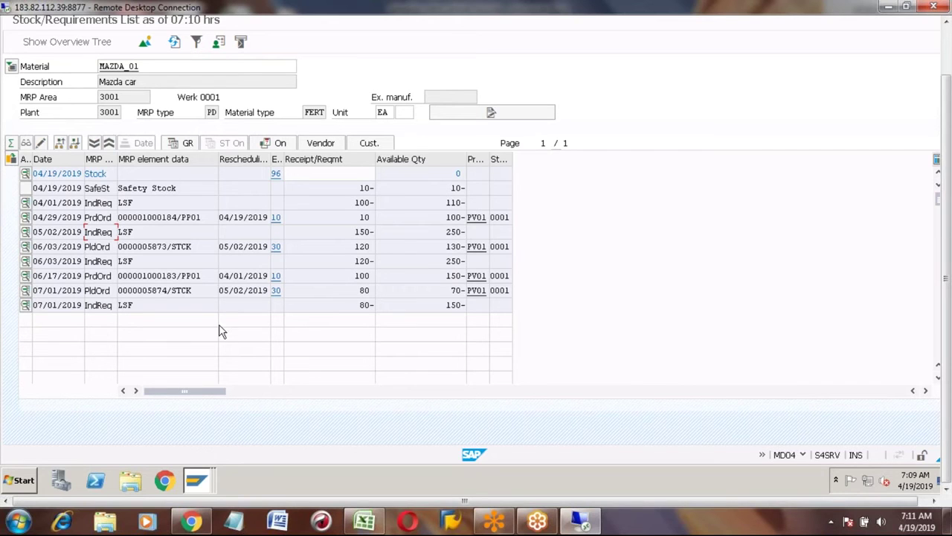
Switch to the Excel notes and enter "Planned orders" in C340 and "Production Orders" in C341, below Mass Processing
{"action": "left_click", "coordinate": [366, 523]}
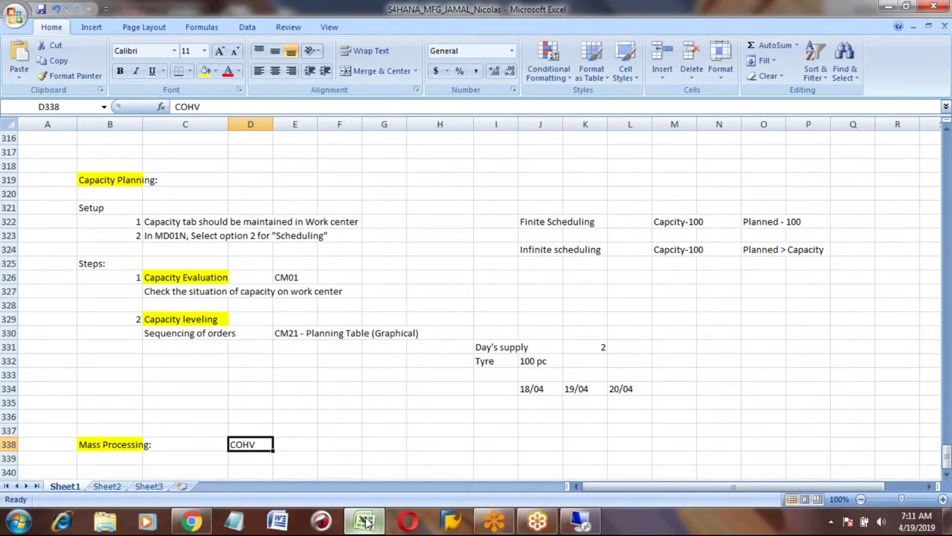
{"action": "key", "text": "Down"}
{"action": "key", "text": "Down"}
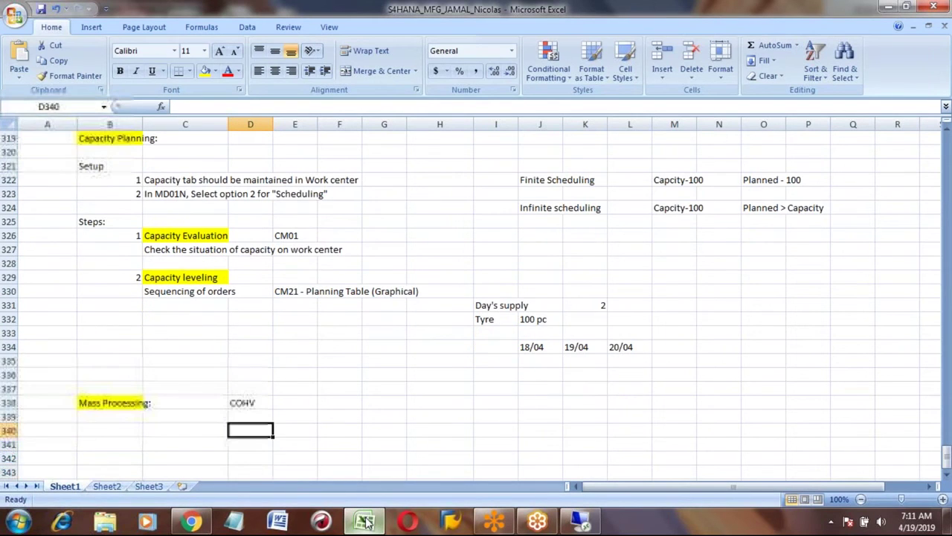
{"action": "key", "text": "Left"}
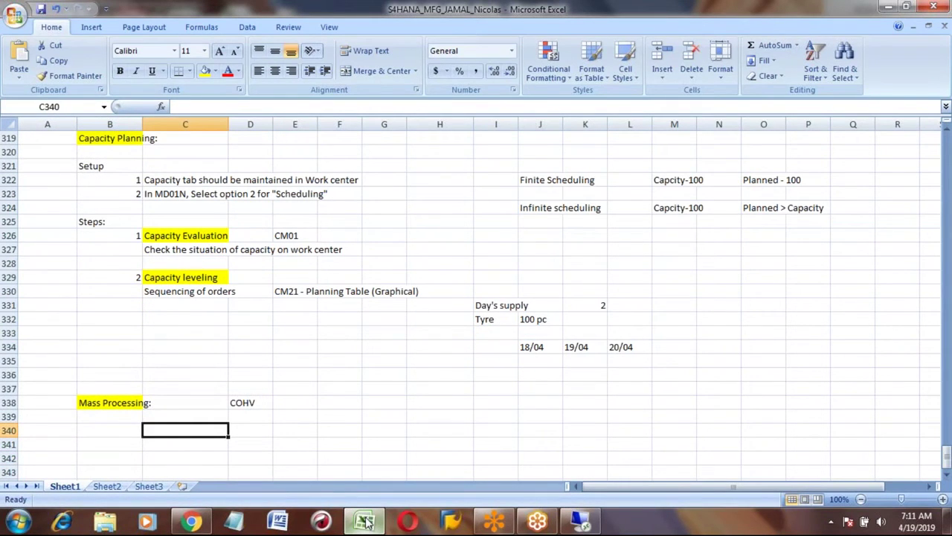
{"action": "type", "text": "Planned "}
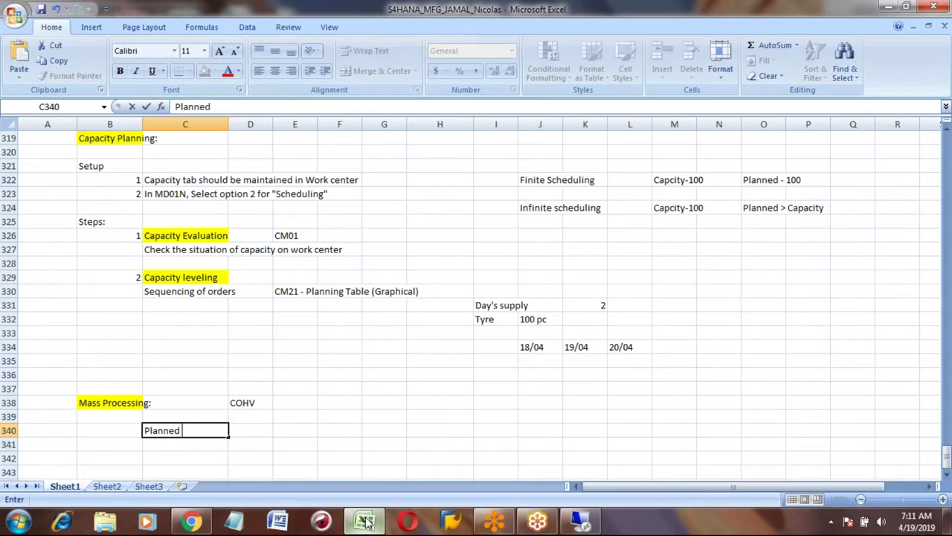
{"action": "type", "text": "orders"}
{"action": "key", "text": "Return"}
{"action": "type", "text": "Producti"}
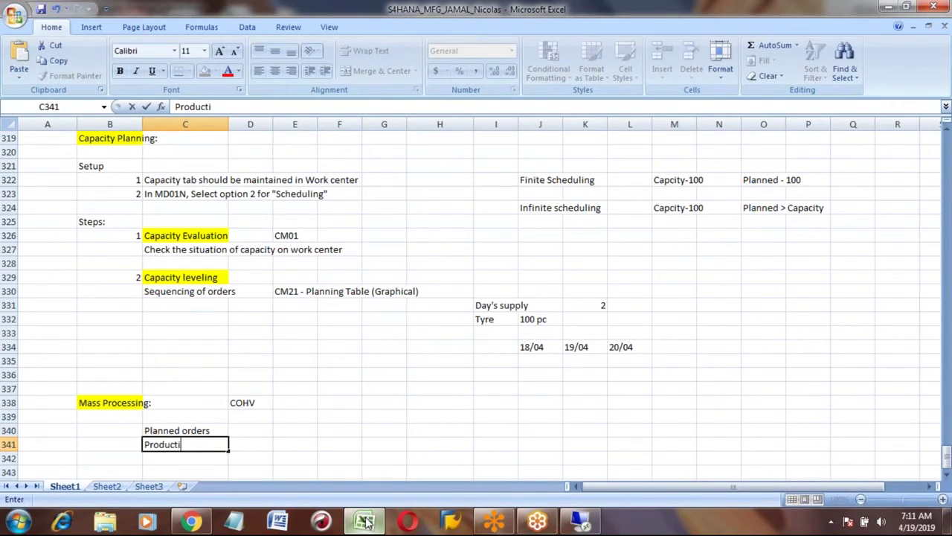
{"action": "type", "text": "on Orders"}
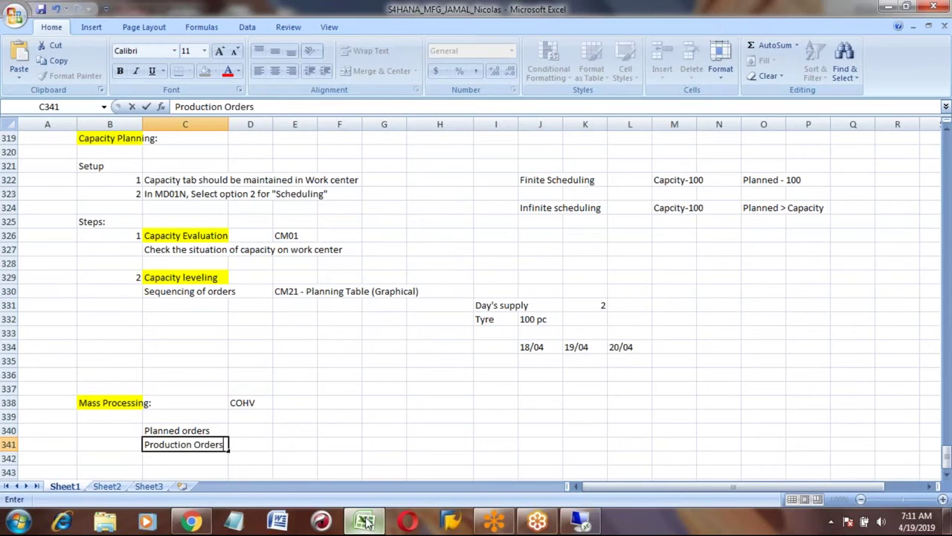
{"action": "key", "text": "Return"}
Enter the heading "Reports:" in cell B344, a few rows below the Mass Processing notes
{"action": "key", "text": "Return"}
{"action": "key", "text": "Return"}
{"action": "key", "text": "Return"}
{"action": "key", "text": "Return"}
{"action": "key", "text": "Return"}
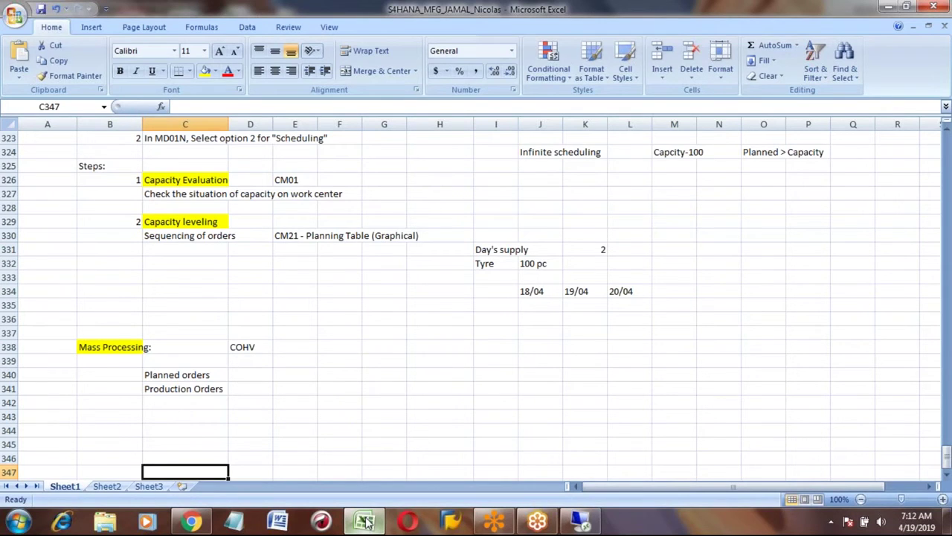
{"action": "key", "text": "Up"}
{"action": "key", "text": "Up"}
{"action": "key", "text": "Up"}
{"action": "key", "text": "Left"}
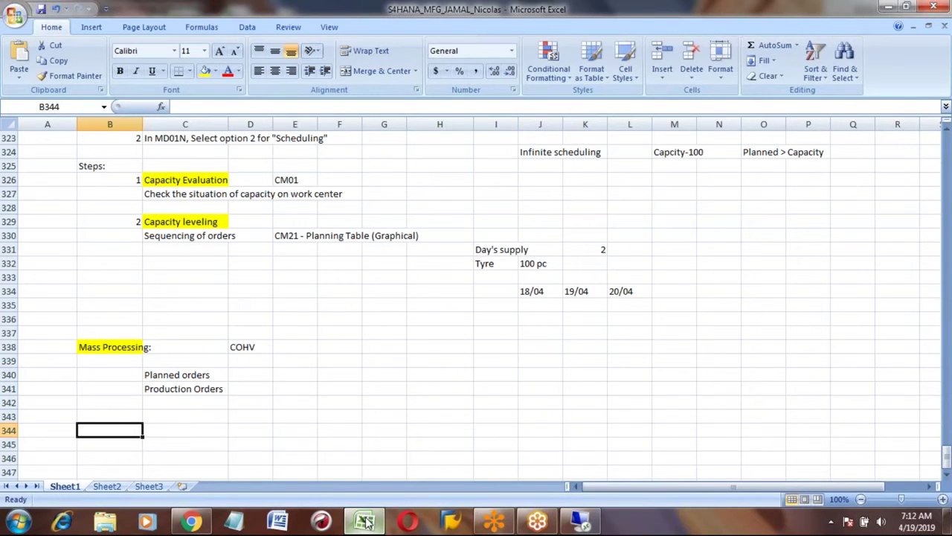
{"action": "type", "text": "Reports"}
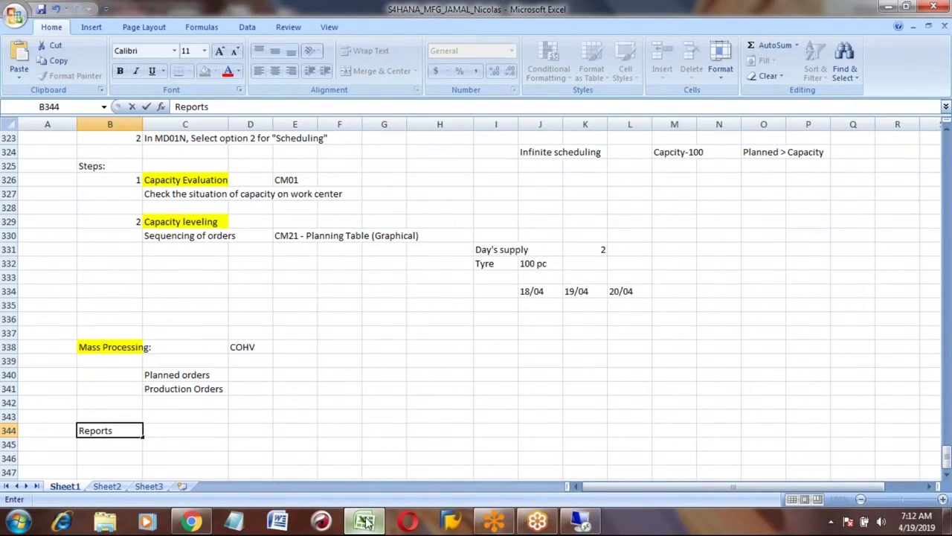
{"action": "type", "text": ":"}
{"action": "key", "text": "Return"}
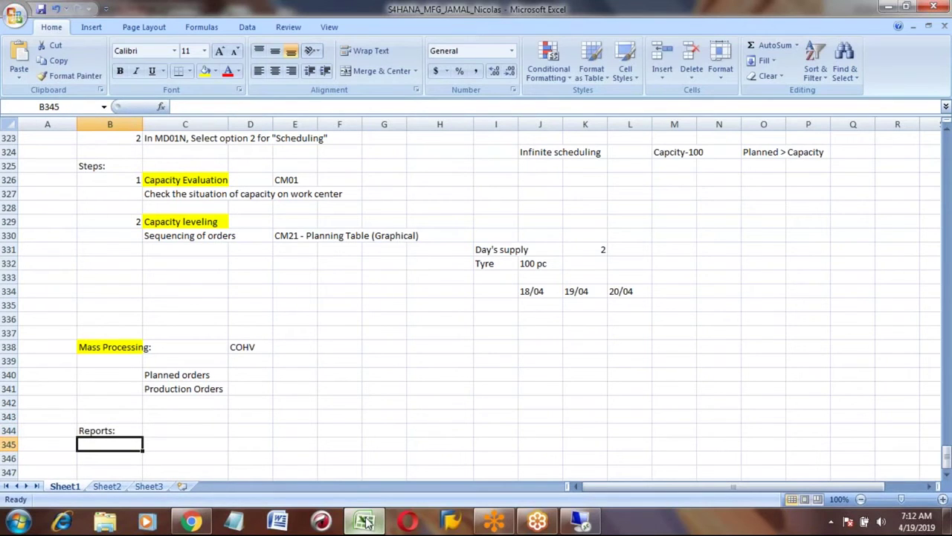
Enter the transaction code COOIS in cell D345, under the Reports heading
{"action": "key", "text": "Up"}
{"action": "key", "text": "Down"}
{"action": "key", "text": "Right"}
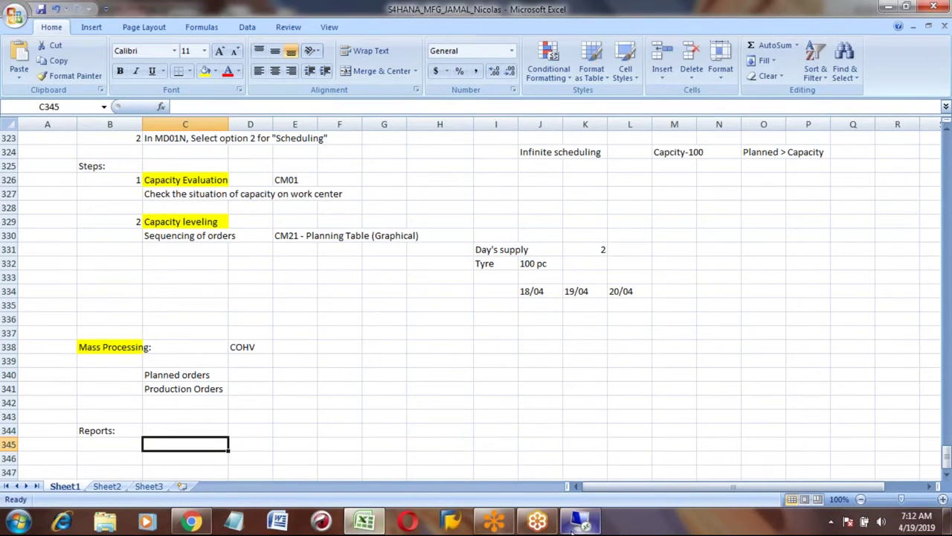
{"action": "left_click", "coordinate": [259, 446]}
{"action": "type", "text": "COOIS"}
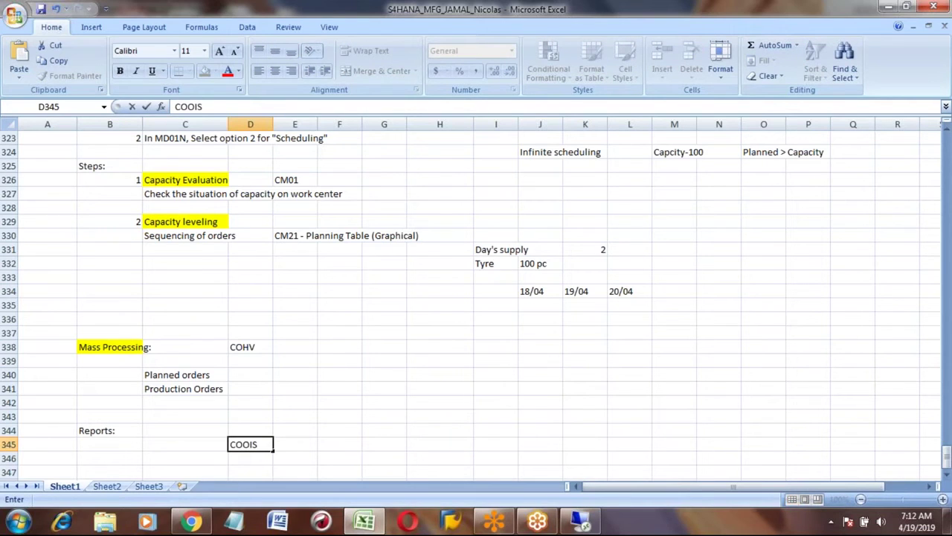
{"action": "key", "text": "Return"}
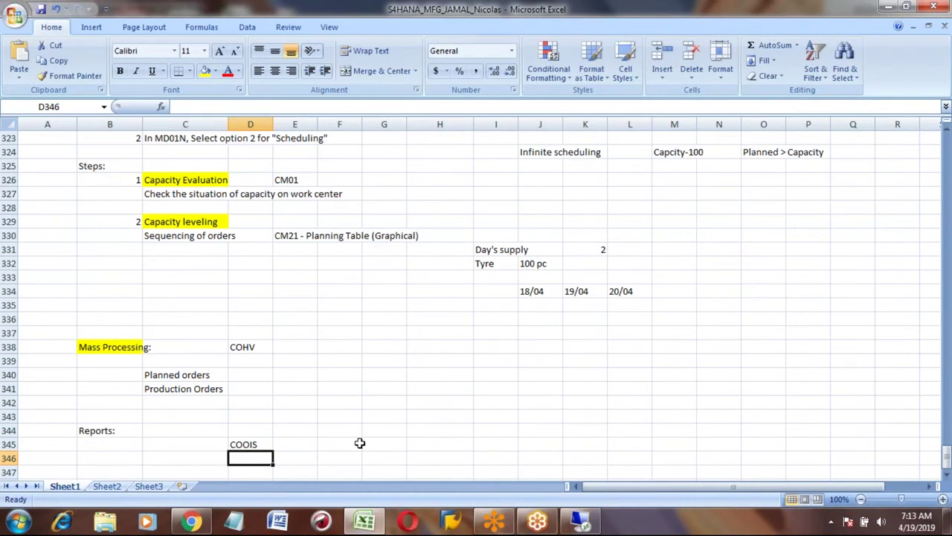
Compare the COHV entry under Mass Processing with the COOIS entry under Reports
{"action": "left_click", "coordinate": [248, 346]}
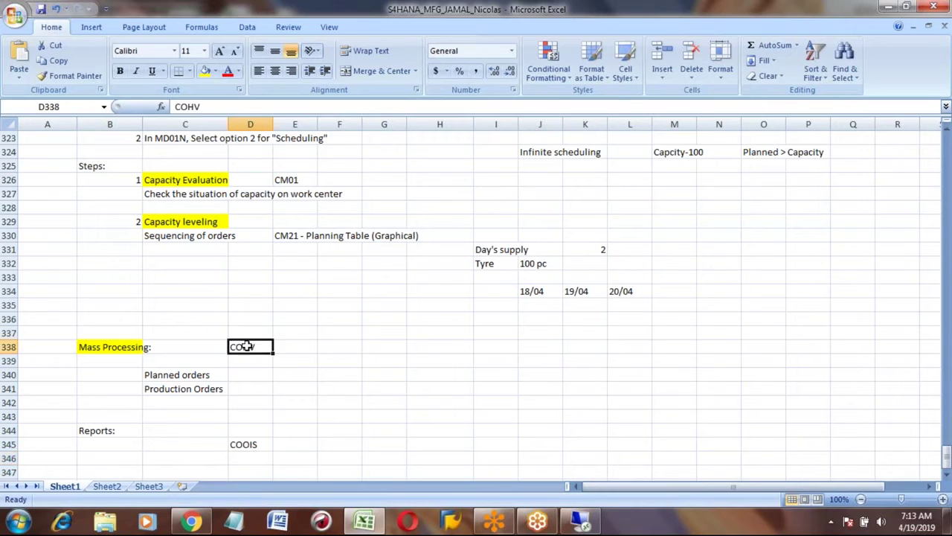
{"action": "left_click", "coordinate": [246, 446]}
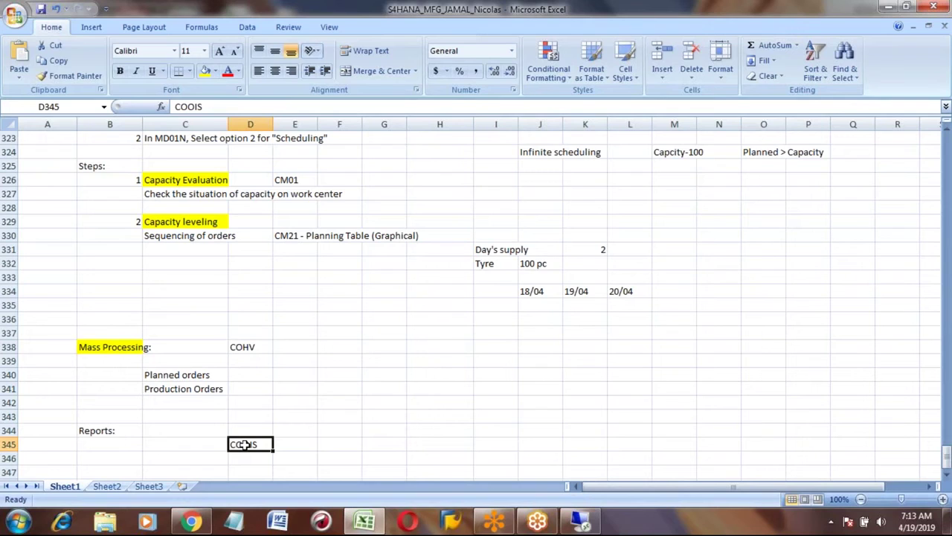
{"action": "left_click", "coordinate": [246, 347]}
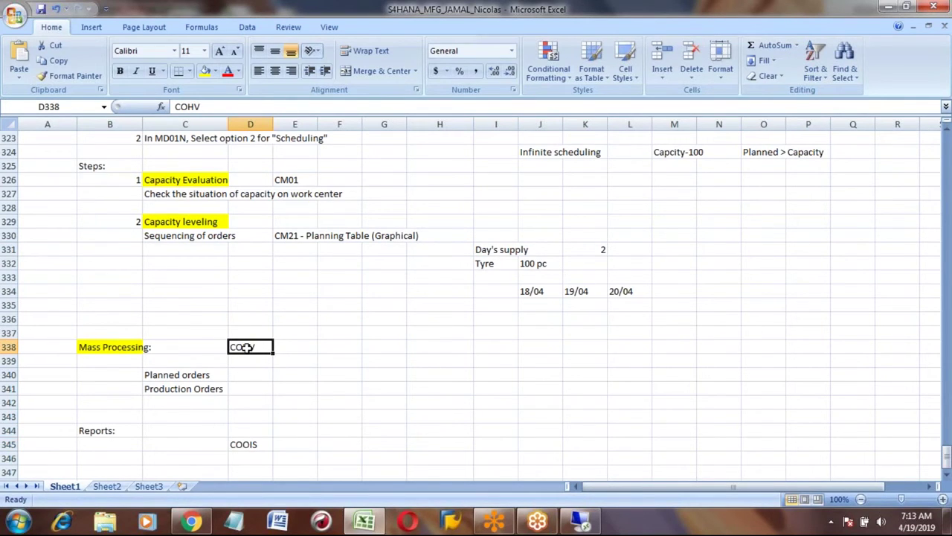
{"action": "left_click", "coordinate": [244, 447]}
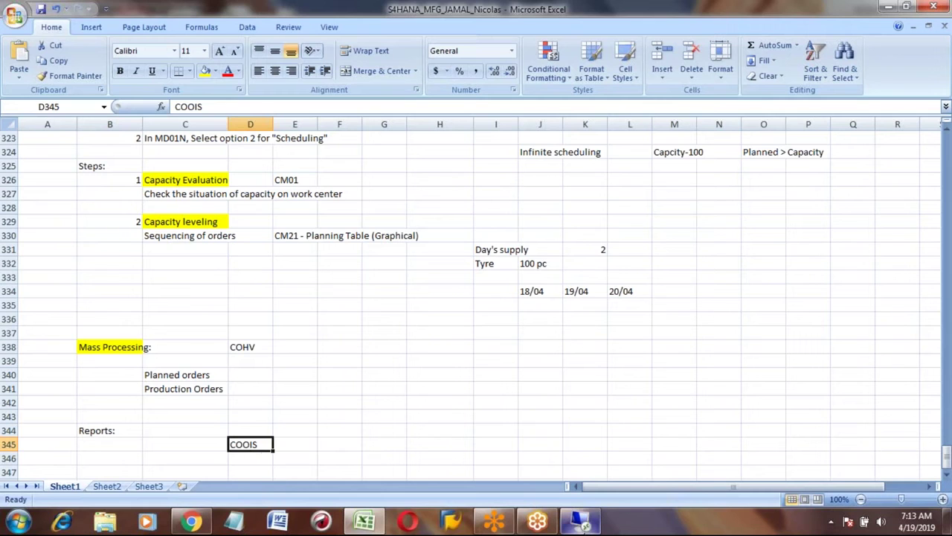
Switch back to the SAP COHV session, return to its selection screen, and open the Delete Planned Order function settings
{"action": "left_click", "coordinate": [582, 522]}
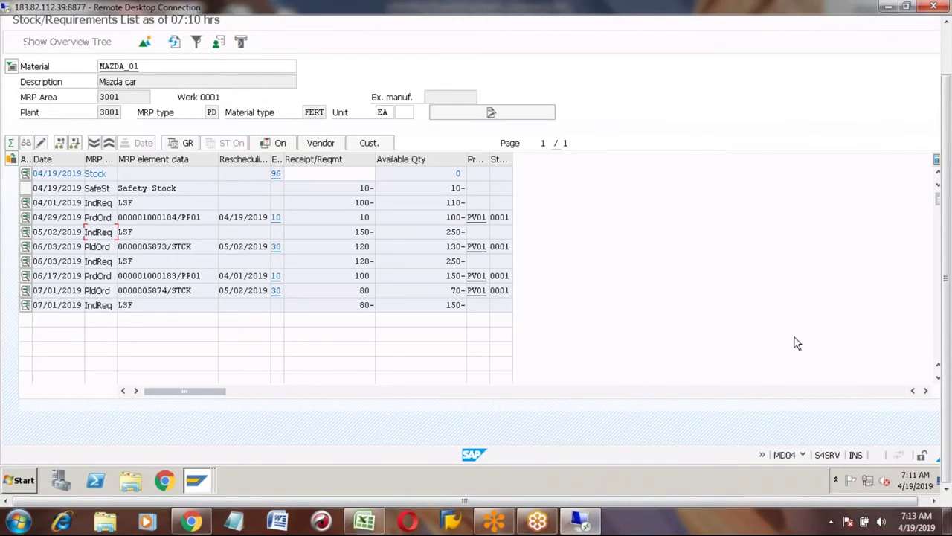
{"action": "left_click", "coordinate": [205, 481]}
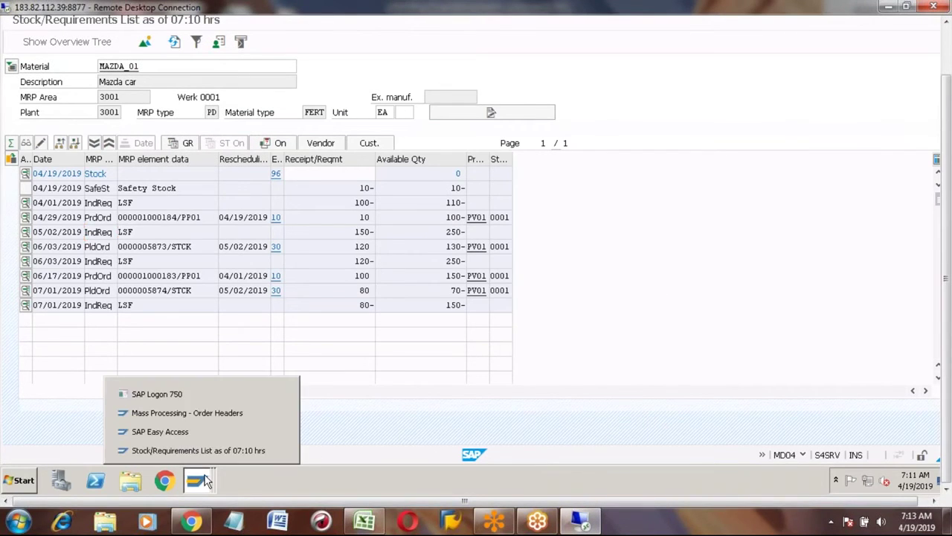
{"action": "left_click", "coordinate": [195, 419]}
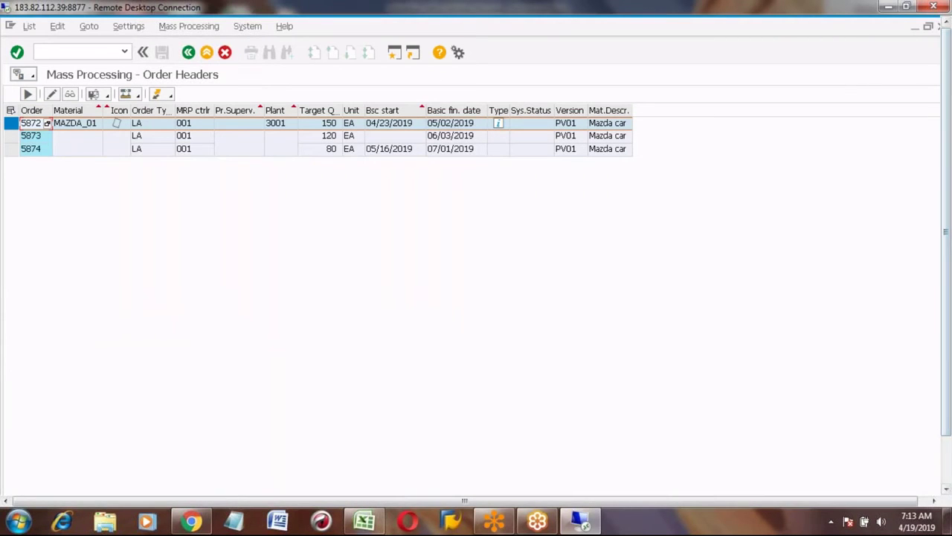
{"action": "left_click", "coordinate": [190, 54]}
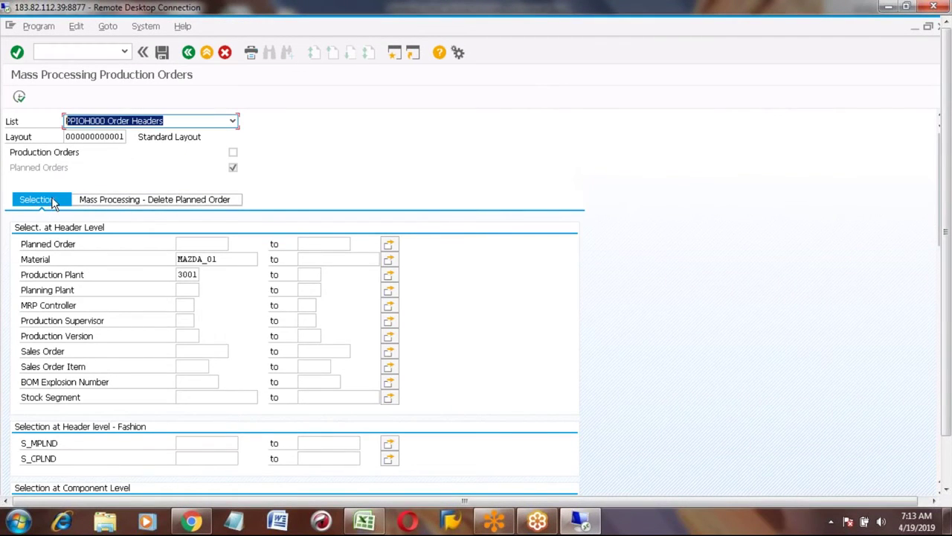
{"action": "left_click", "coordinate": [131, 200]}
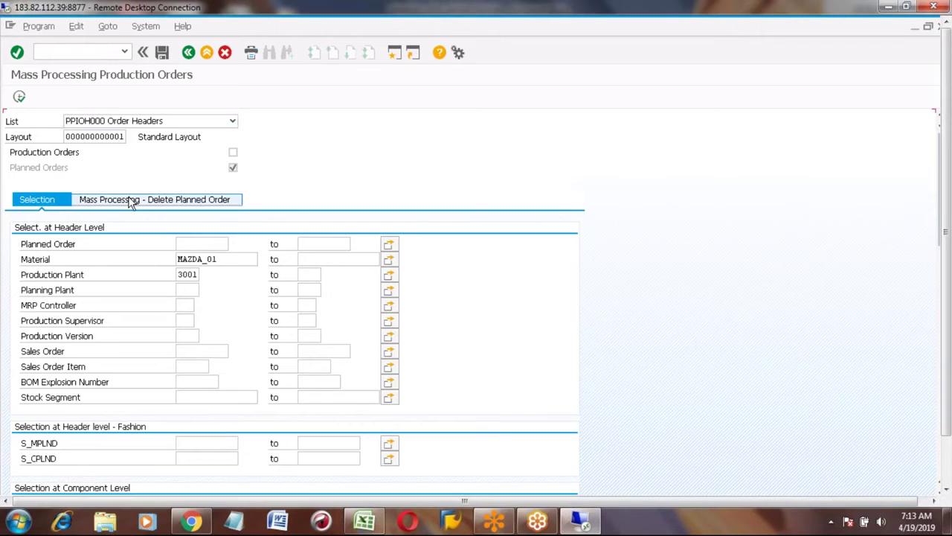
Leave the COHV mass processing screen and start transaction COOIS
{"action": "left_click", "coordinate": [35, 201]}
{"action": "left_click", "coordinate": [128, 201]}
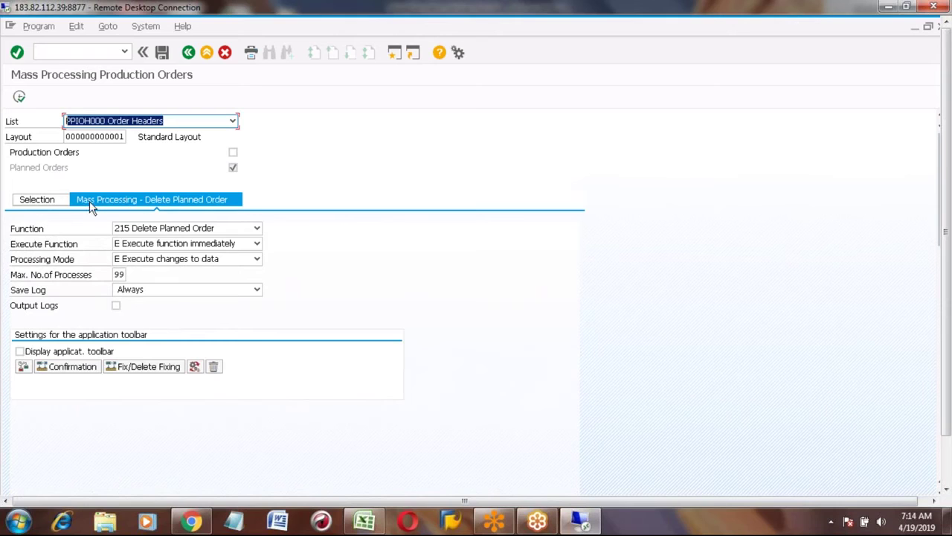
{"action": "left_click", "coordinate": [55, 199]}
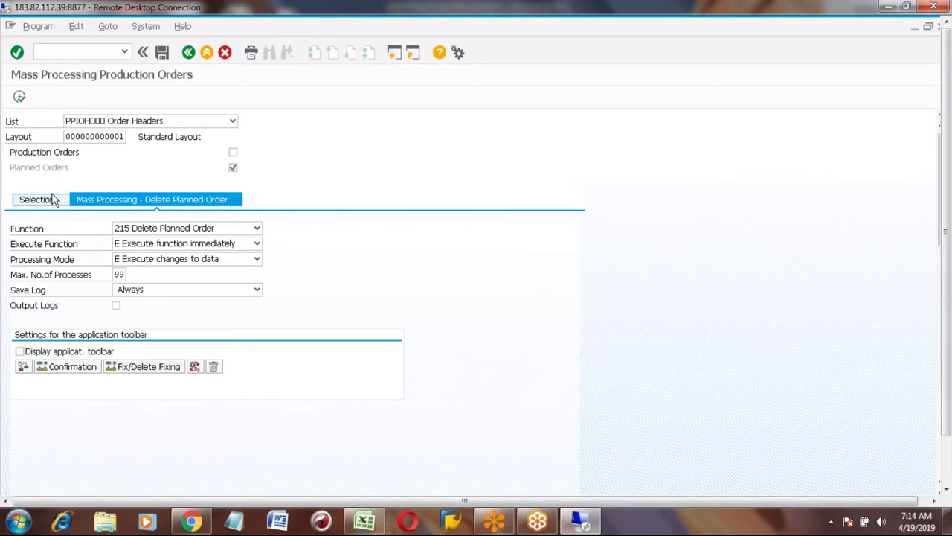
{"action": "left_click", "coordinate": [189, 52]}
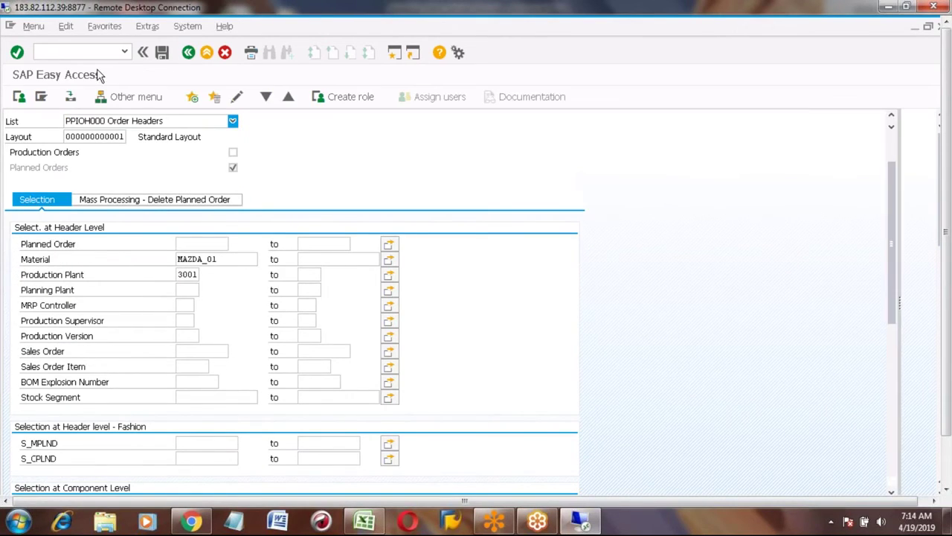
{"action": "left_click", "coordinate": [83, 52]}
{"action": "type", "text": "COOIS"}
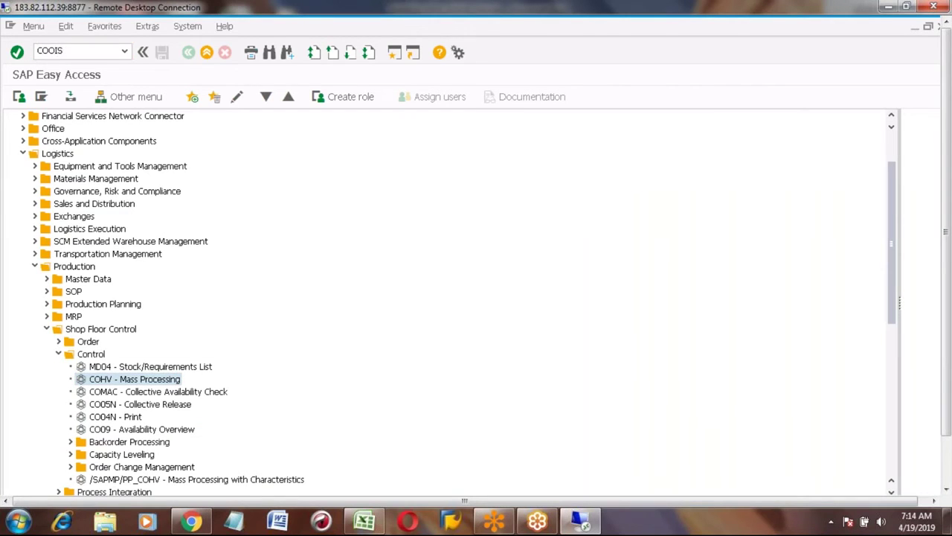
{"action": "key", "text": "Return"}
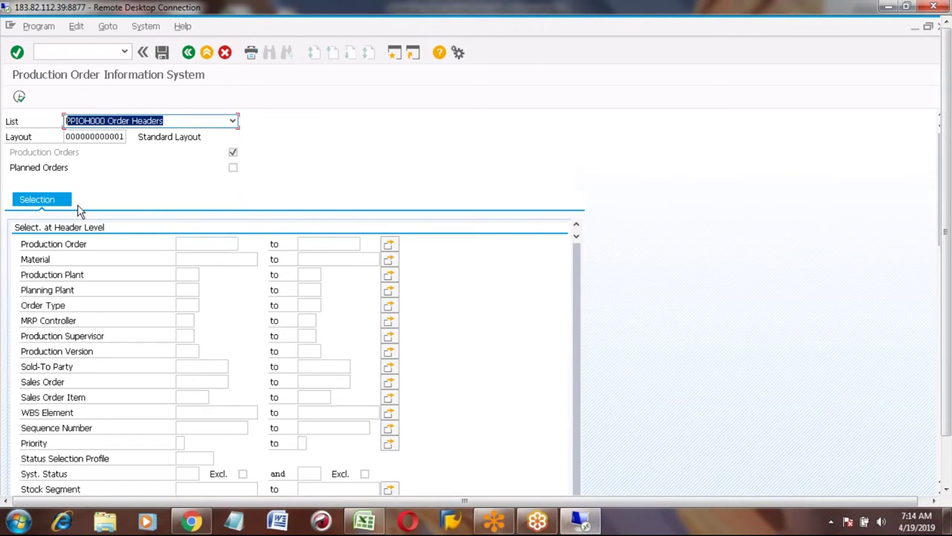
Run the order headers report for production plant 3001
{"action": "left_click", "coordinate": [187, 274]}
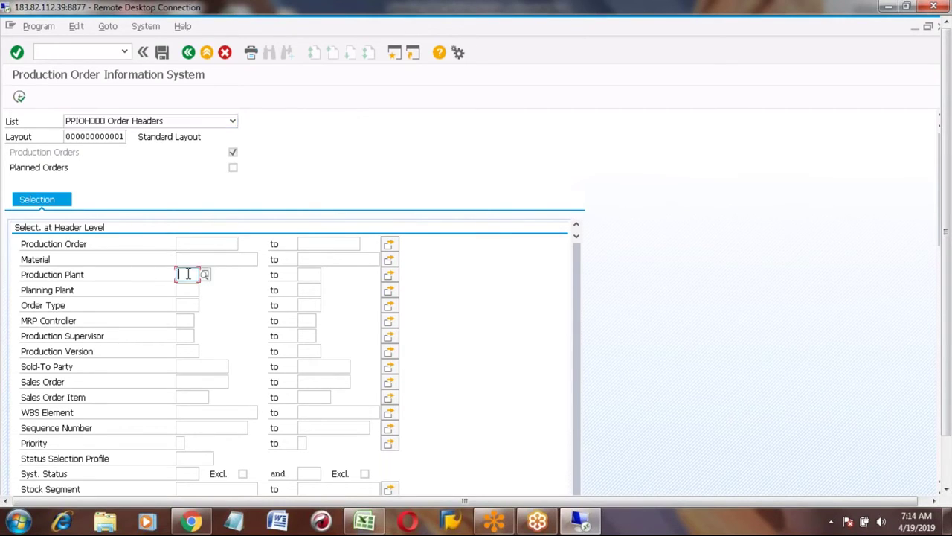
{"action": "type", "text": "3001"}
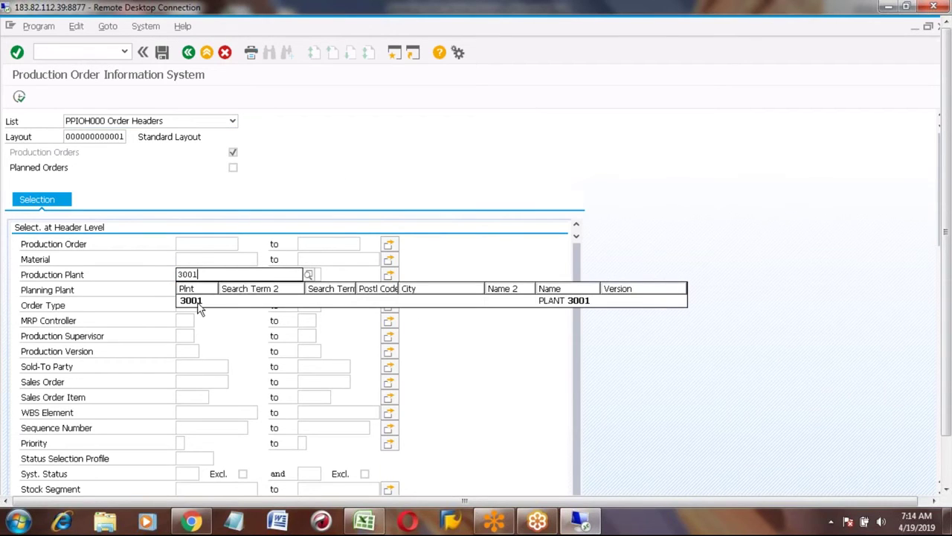
{"action": "left_click", "coordinate": [198, 302]}
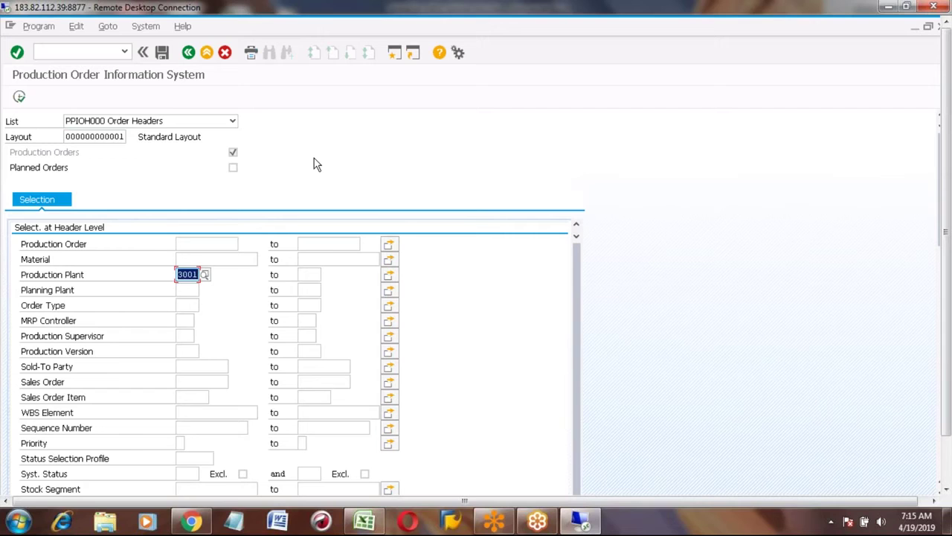
{"action": "left_click", "coordinate": [19, 99]}
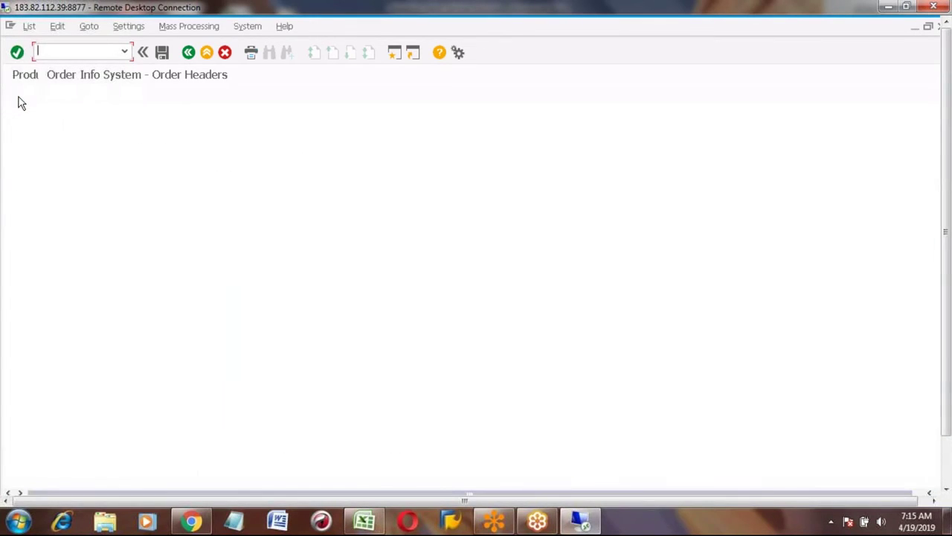
{"action": "left_click", "coordinate": [39, 111]}
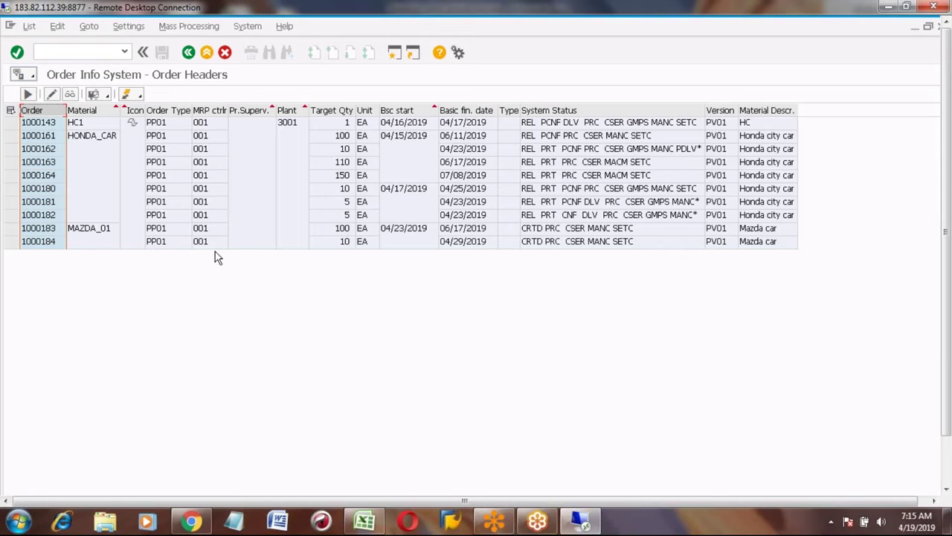
Return to the selection screen, rerun the order headers report and turn on the standard ALV functions for the list
{"action": "left_click", "coordinate": [189, 54]}
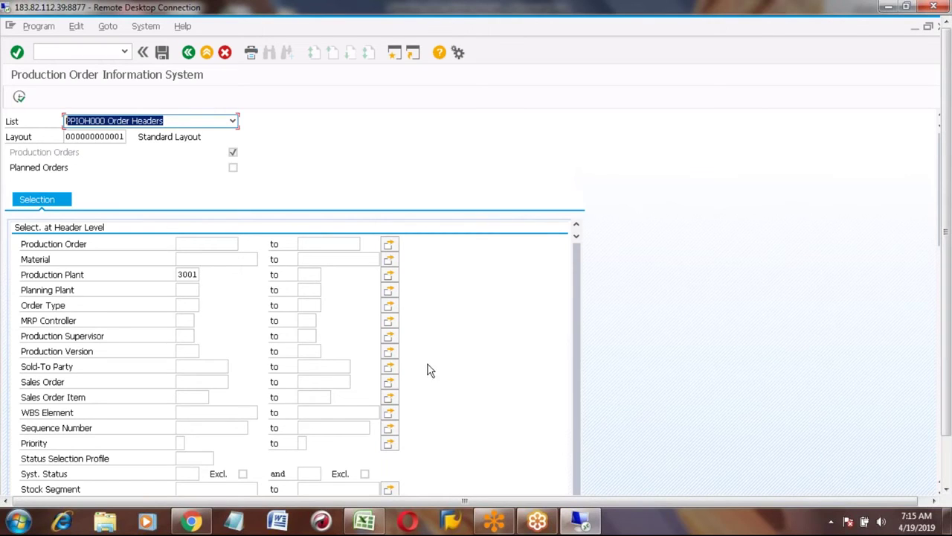
{"action": "left_click", "coordinate": [19, 98]}
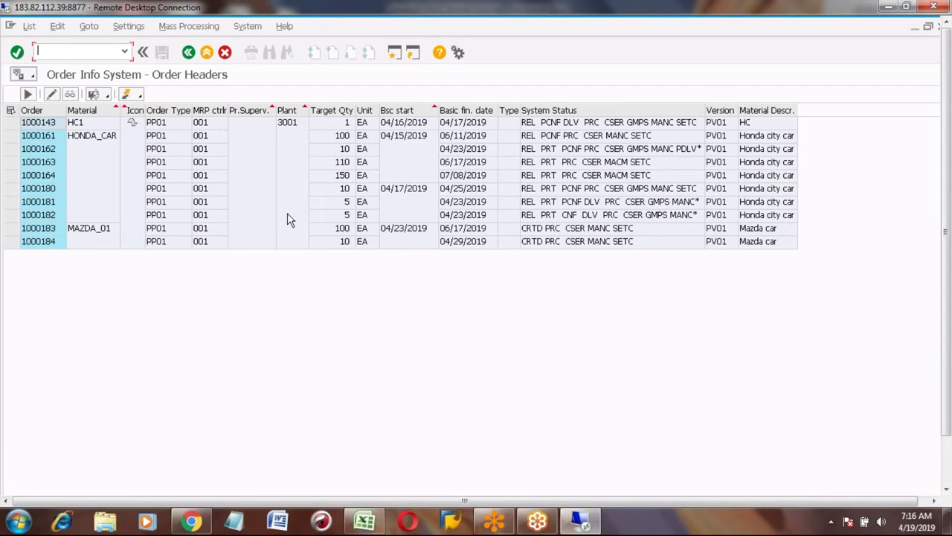
{"action": "left_click", "coordinate": [27, 94]}
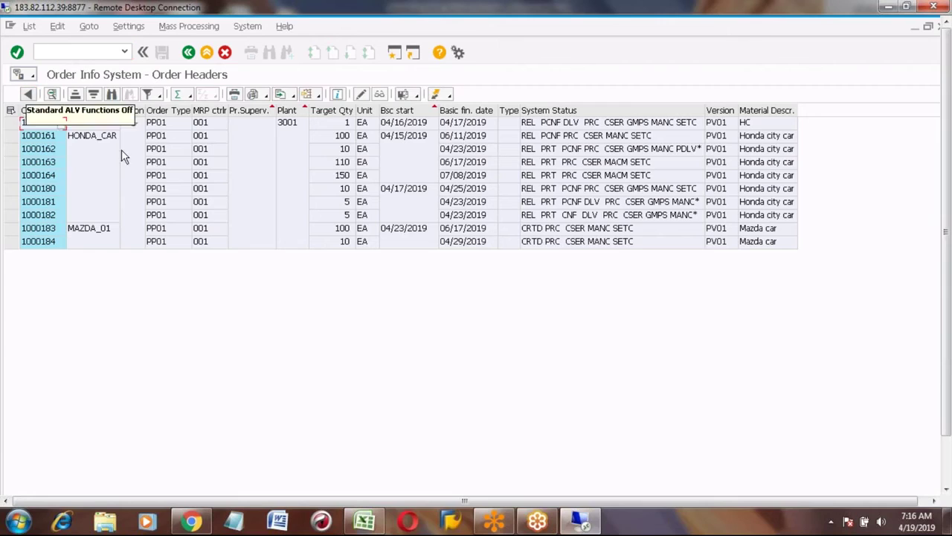
{"action": "left_click", "coordinate": [28, 95]}
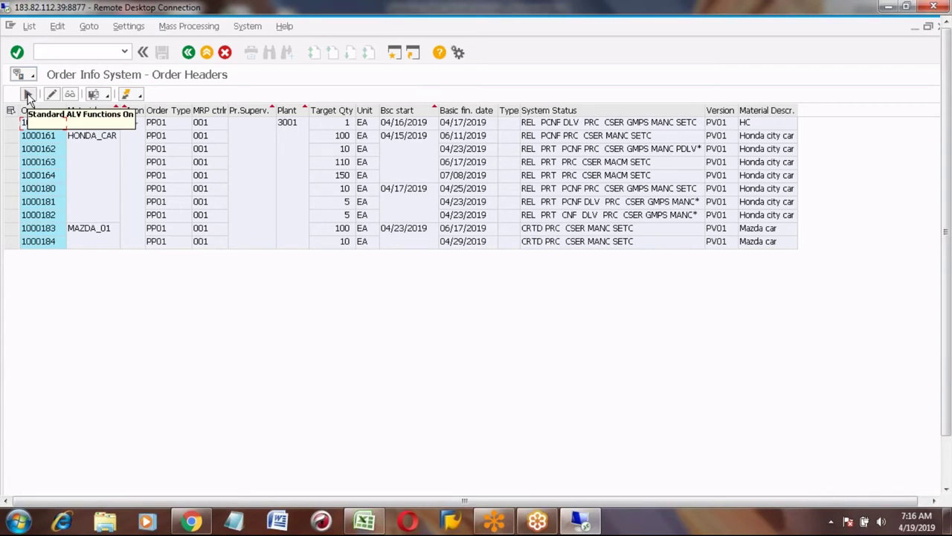
{"action": "left_click", "coordinate": [28, 95]}
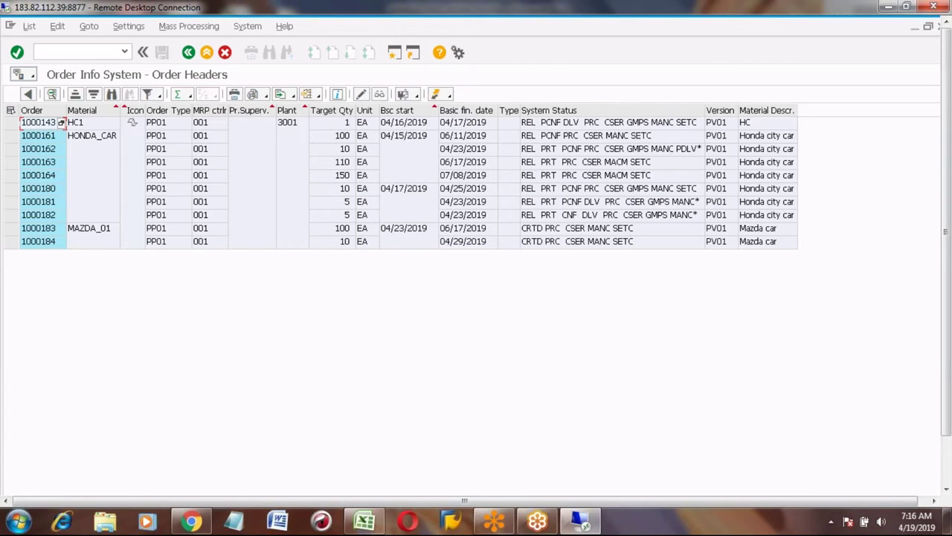
{"action": "left_click", "coordinate": [296, 99]}
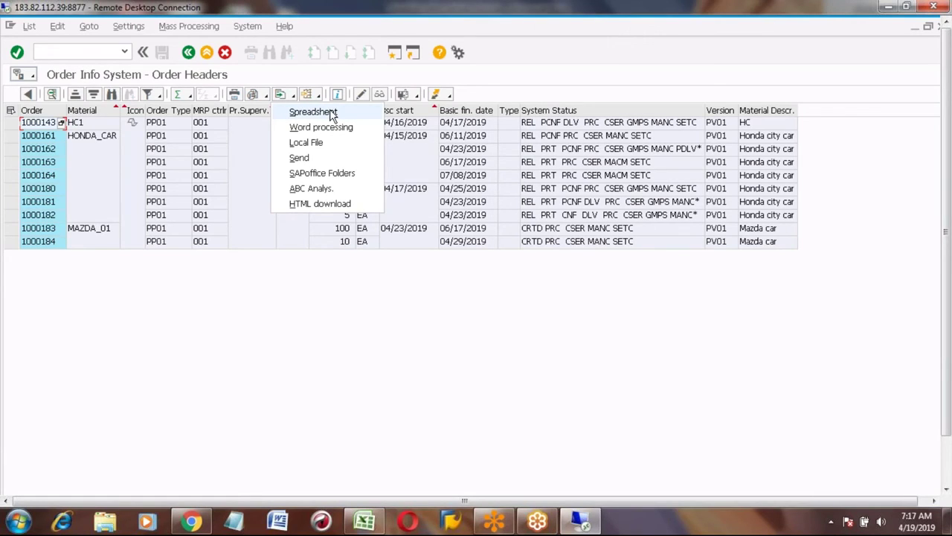
{"action": "left_click", "coordinate": [498, 97]}
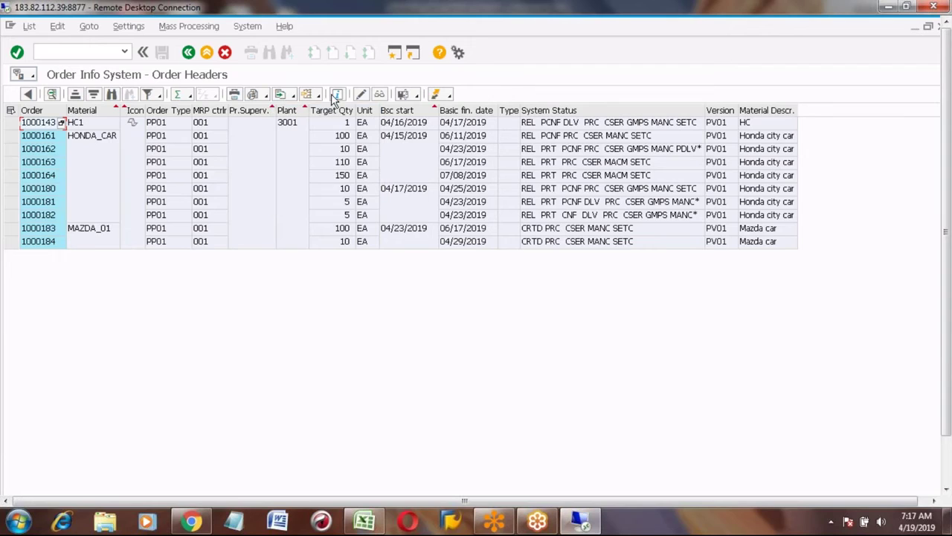
{"action": "left_click", "coordinate": [27, 95]}
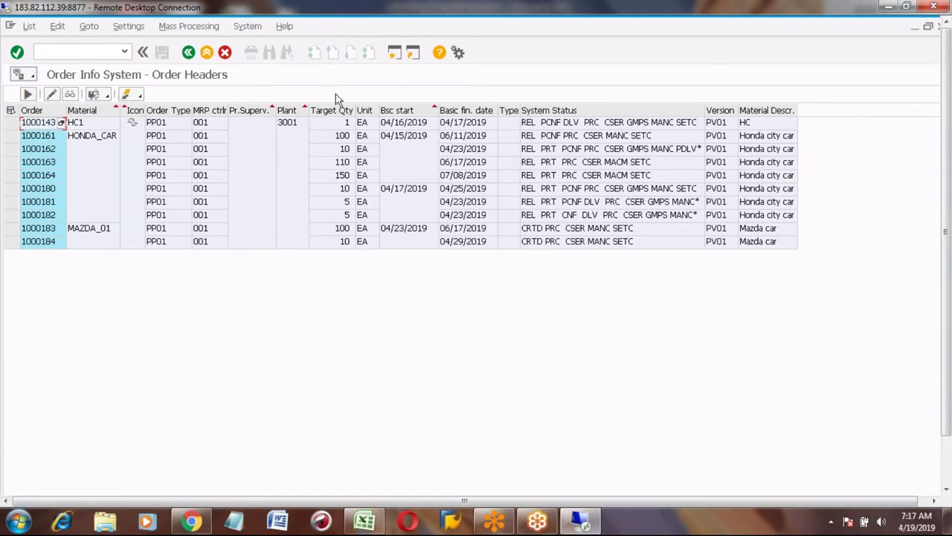
{"action": "left_click", "coordinate": [27, 95]}
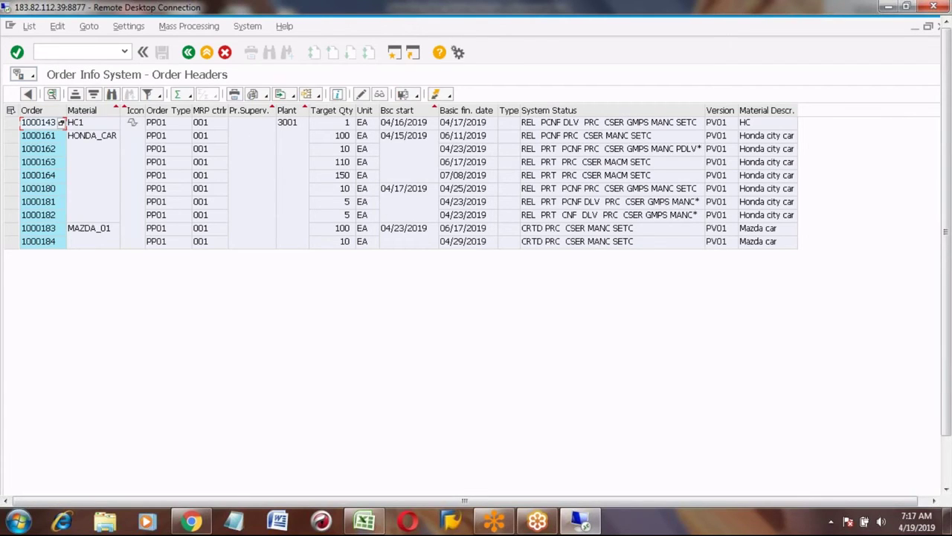
Export the order headers list to a spreadsheet in the format 31 Excel - Office Open XML Format (XLSX)
{"action": "left_click", "coordinate": [282, 98]}
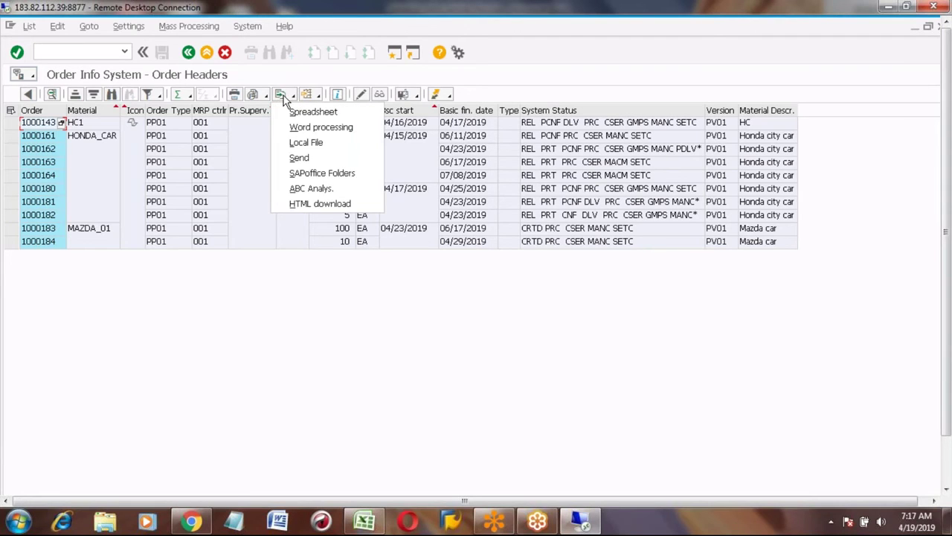
{"action": "left_click", "coordinate": [311, 115]}
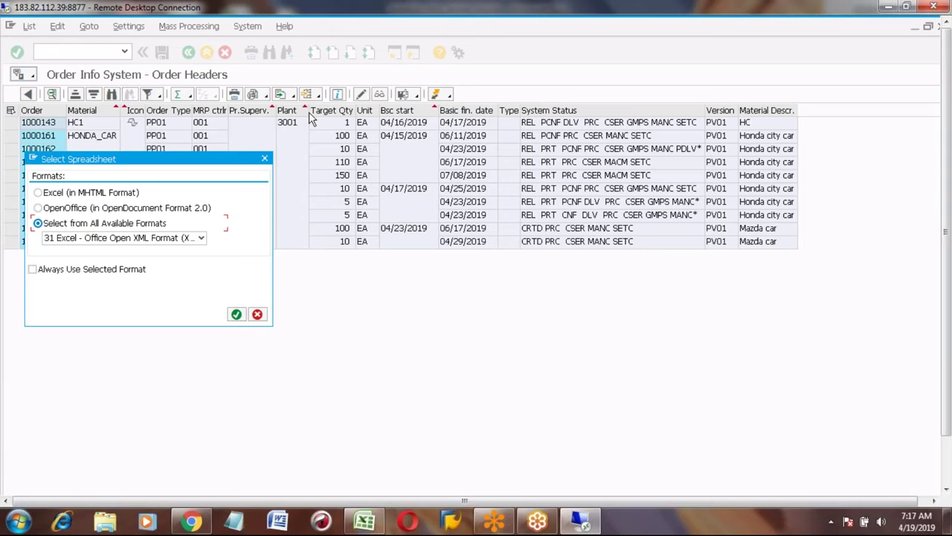
{"action": "left_click", "coordinate": [149, 239]}
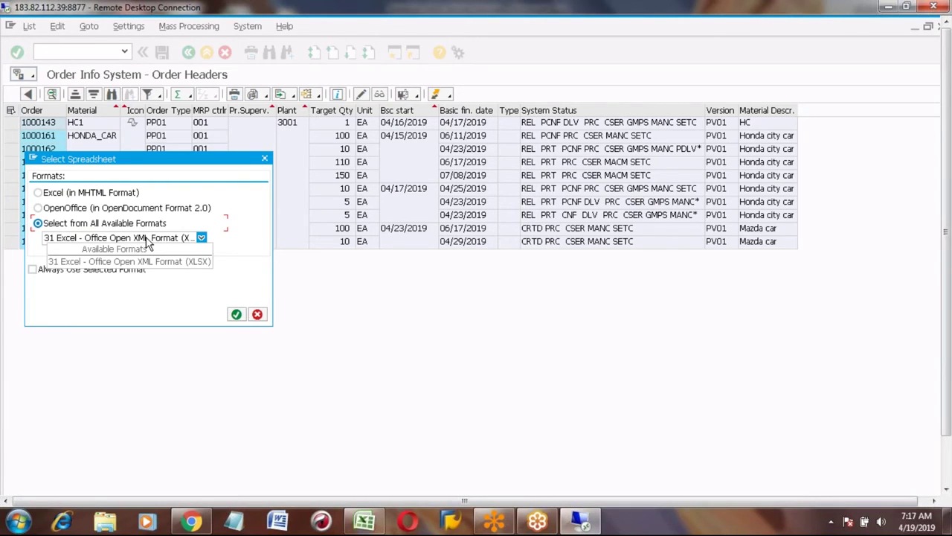
{"action": "left_click", "coordinate": [175, 262]}
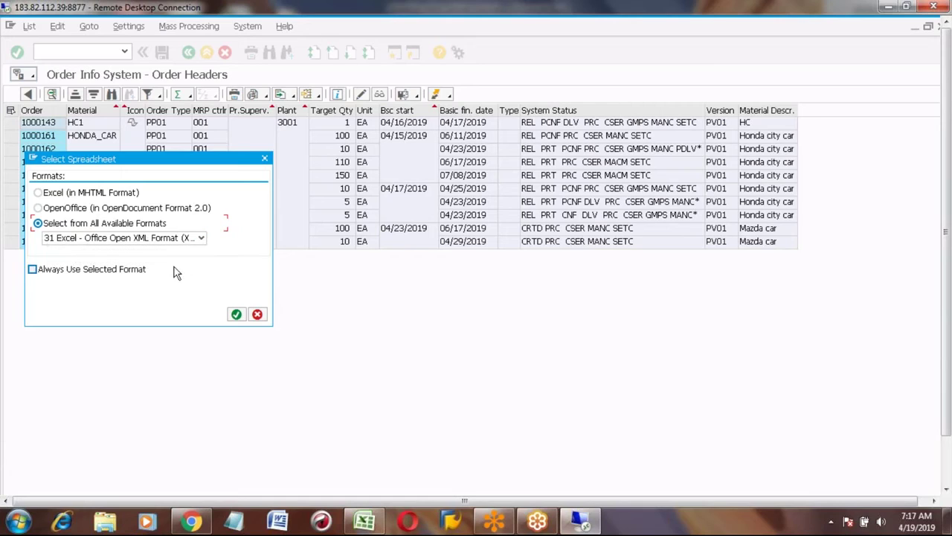
{"action": "left_click", "coordinate": [235, 315]}
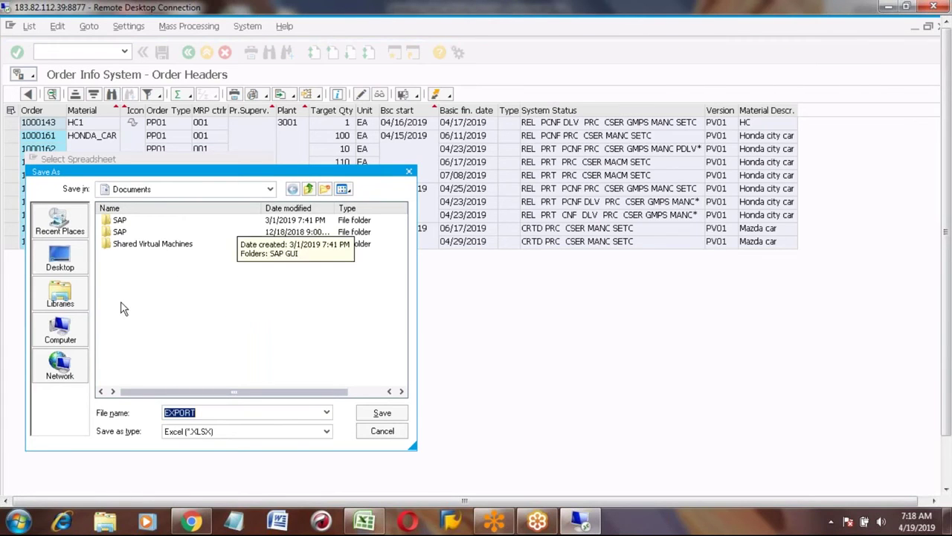
Save the exported order list to the Desktop as an Excel file named COOIS
{"action": "left_click", "coordinate": [59, 256]}
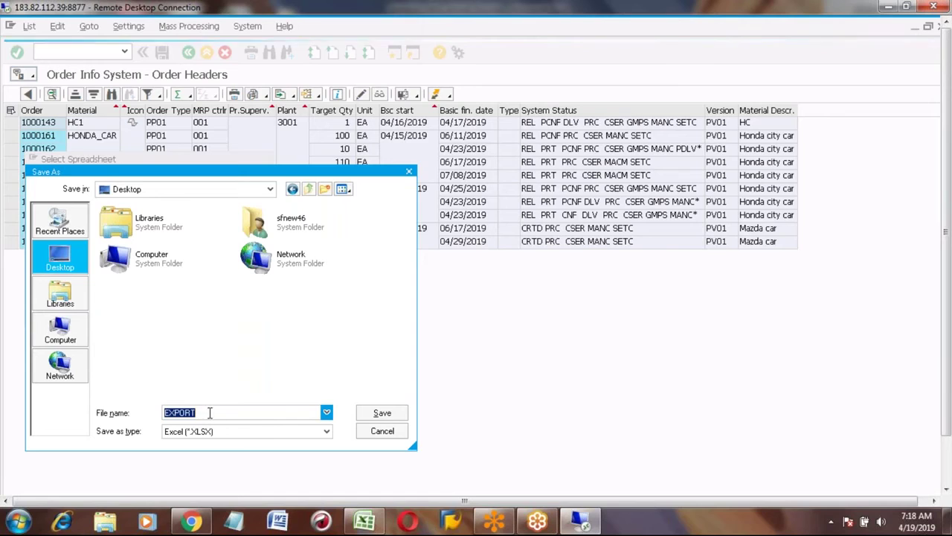
{"action": "type", "text": "COOIS"}
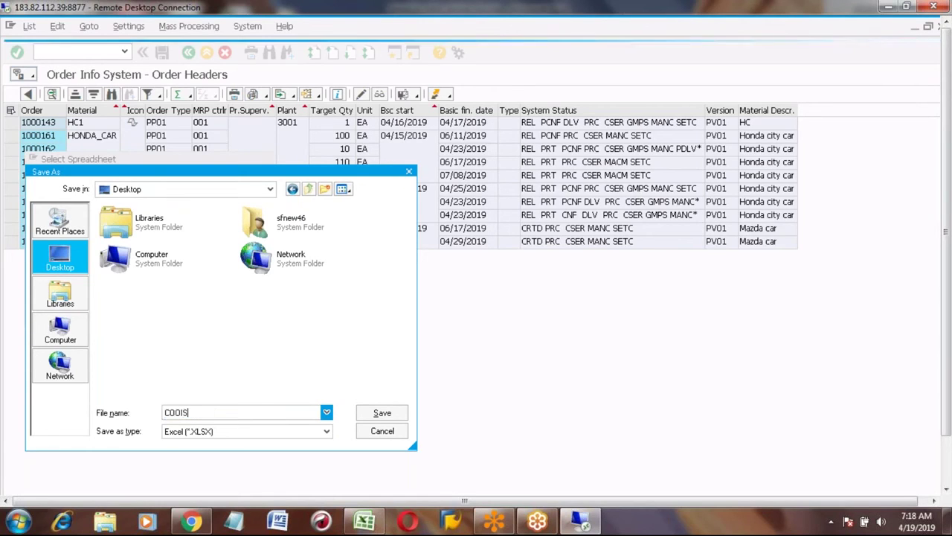
{"action": "left_click", "coordinate": [380, 414]}
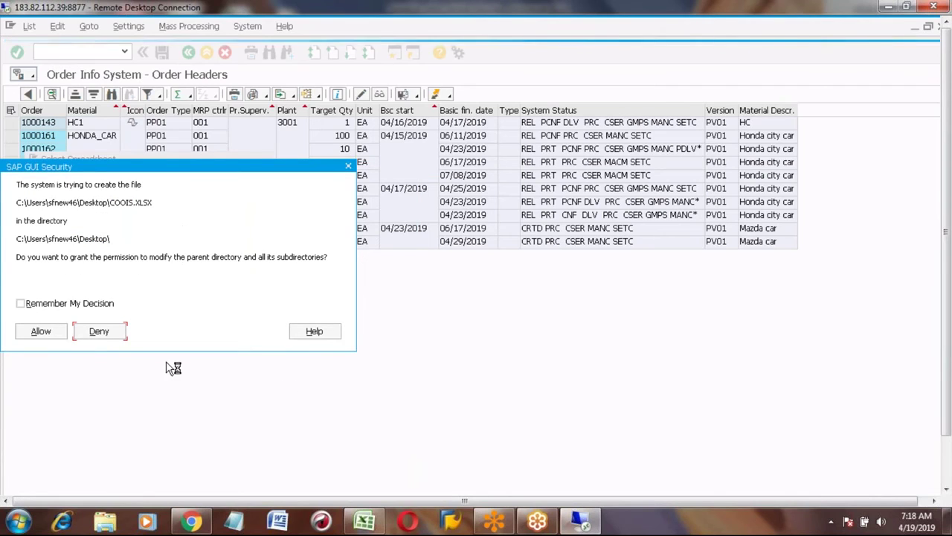
Allow SAP GUI to create COOIS.XLSX and launch Excel, choosing to remember the decision, and accept the Office license agreement
{"action": "left_click", "coordinate": [21, 305]}
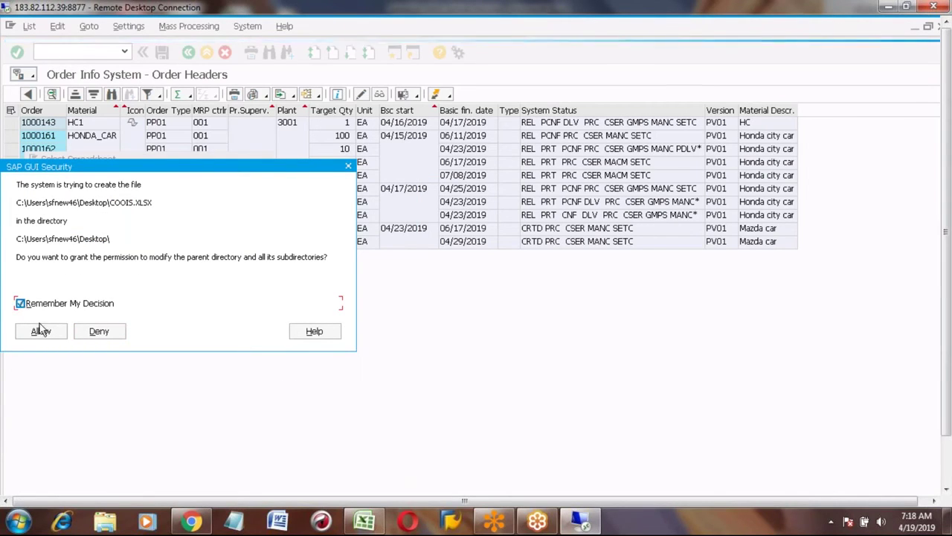
{"action": "left_click", "coordinate": [43, 329]}
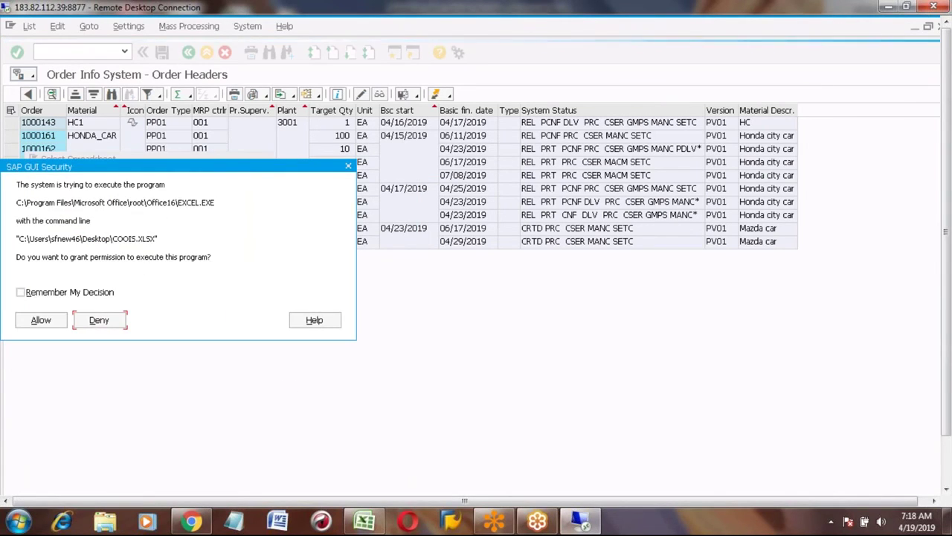
{"action": "left_click", "coordinate": [21, 293]}
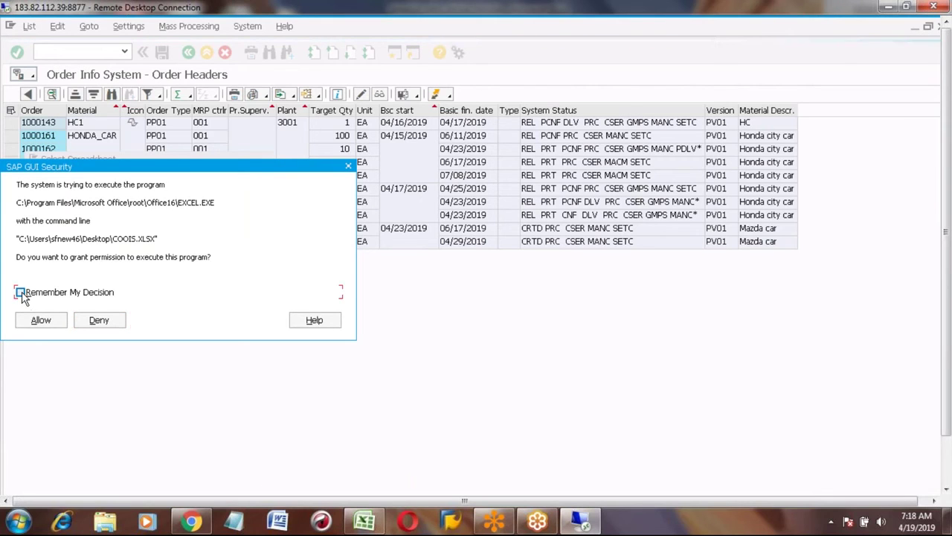
{"action": "left_click", "coordinate": [39, 320]}
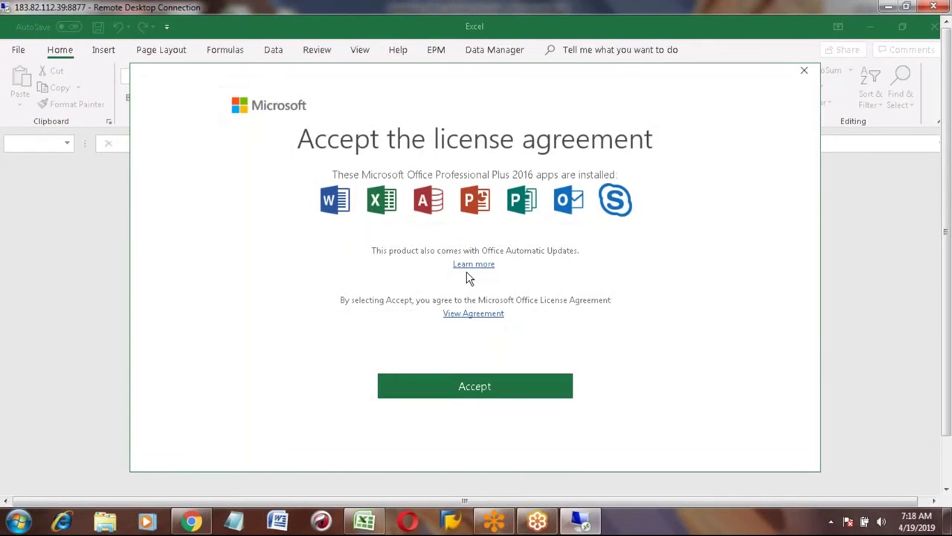
{"action": "left_click", "coordinate": [460, 387]}
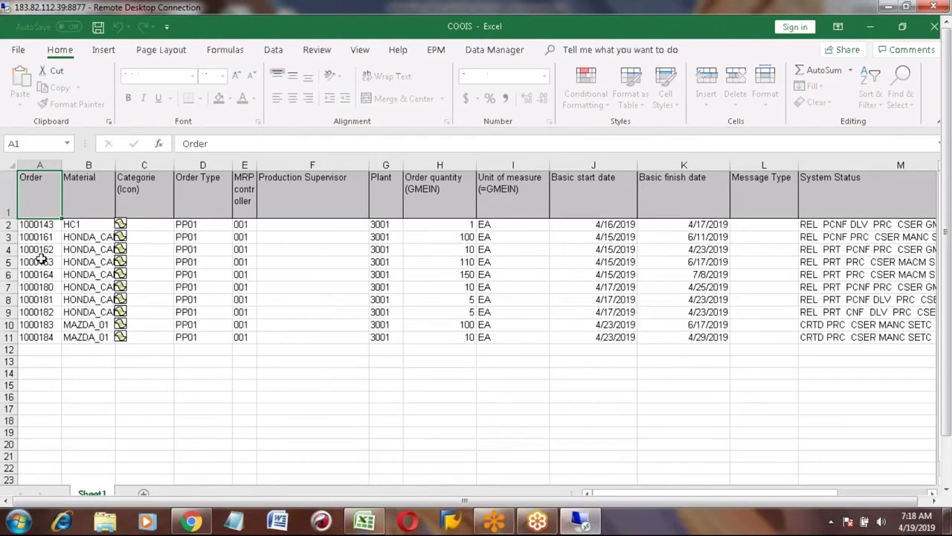
Review the header columns of the exported COOIS sheet from Order through Material description and return to cell A1
{"action": "left_click", "coordinate": [335, 194]}
{"action": "key", "text": "Right"}
{"action": "key", "text": "Right"}
{"action": "key", "text": "Right"}
{"action": "key", "text": "Right"}
{"action": "key", "text": "Right"}
{"action": "key", "text": "Right"}
{"action": "key", "text": "Right"}
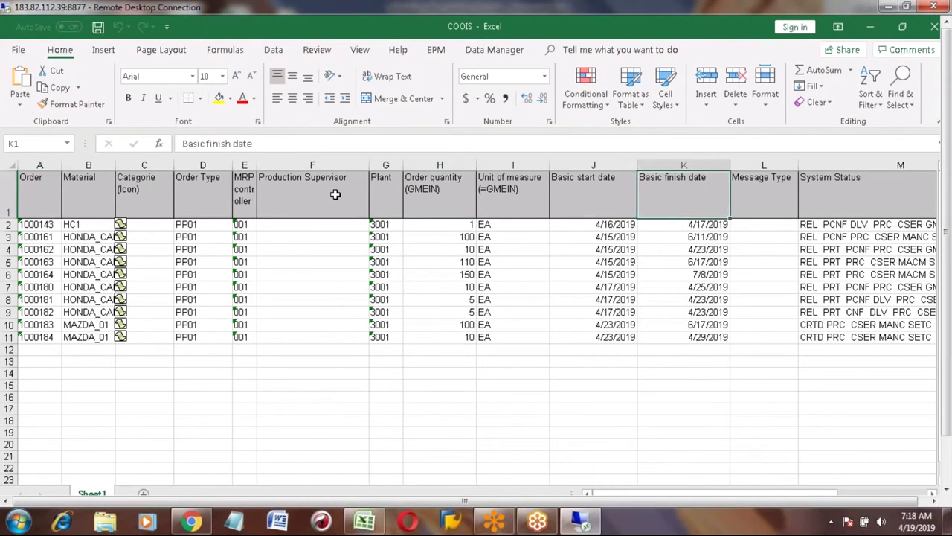
{"action": "key", "text": "Right"}
{"action": "key", "text": "Right"}
{"action": "key", "text": "Right"}
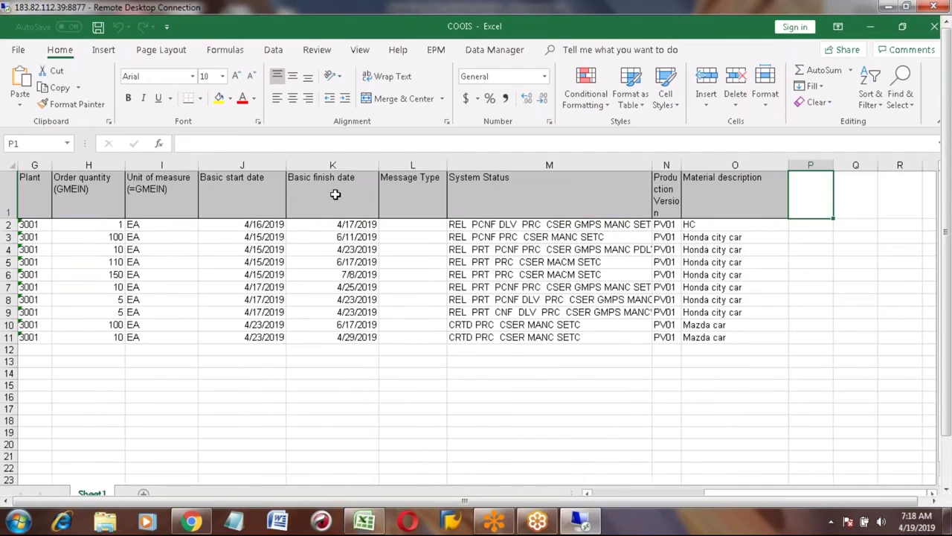
{"action": "key", "text": "Left"}
{"action": "key", "text": "Left"}
{"action": "key", "text": "Left"}
{"action": "key", "text": "Left"}
{"action": "key", "text": "Left"}
{"action": "key", "text": "Left"}
{"action": "key", "text": "Left"}
{"action": "key", "text": "Left"}
{"action": "key", "text": "Left"}
{"action": "key", "text": "Left"}
{"action": "key", "text": "Left"}
{"action": "key", "text": "Left"}
{"action": "key", "text": "Left"}
{"action": "key", "text": "Left"}
{"action": "key", "text": "Left"}
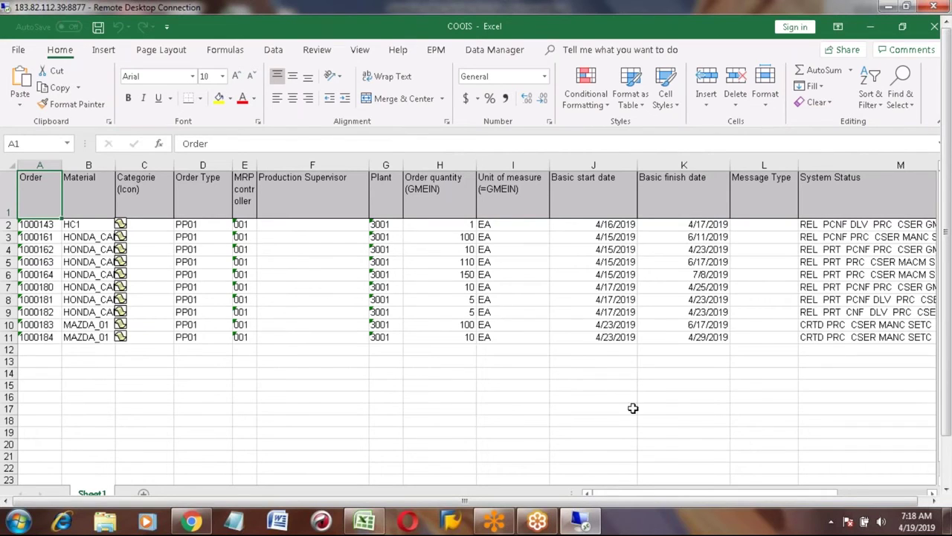
Switch from Excel back to the SAP Order Headers list and return to the Production Order Information System selection screen
{"action": "left_click", "coordinate": [947, 482]}
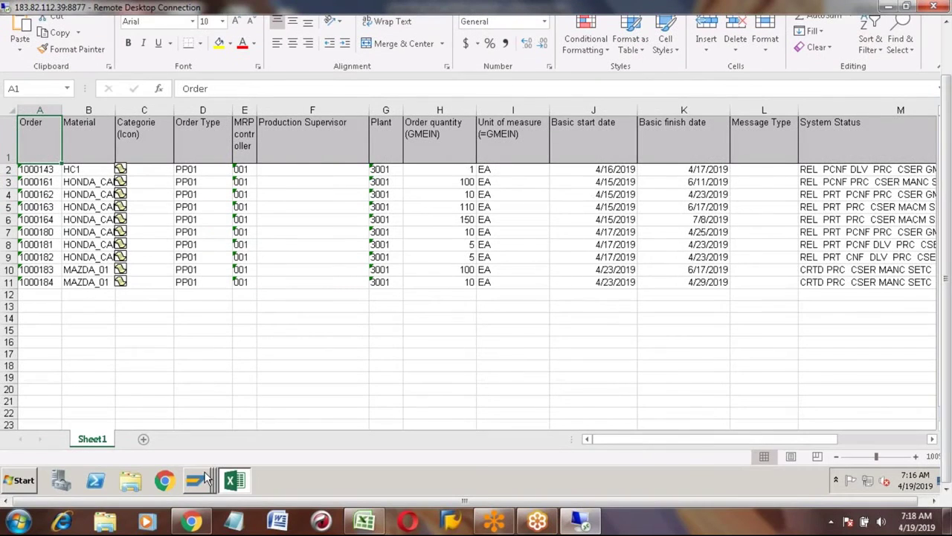
{"action": "mouse_move", "coordinate": [207, 472]}
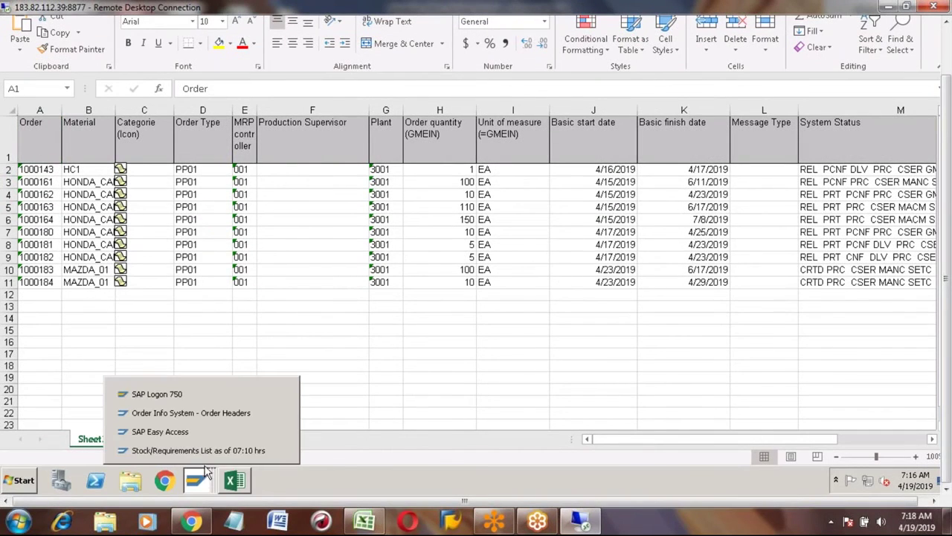
{"action": "left_click", "coordinate": [185, 414]}
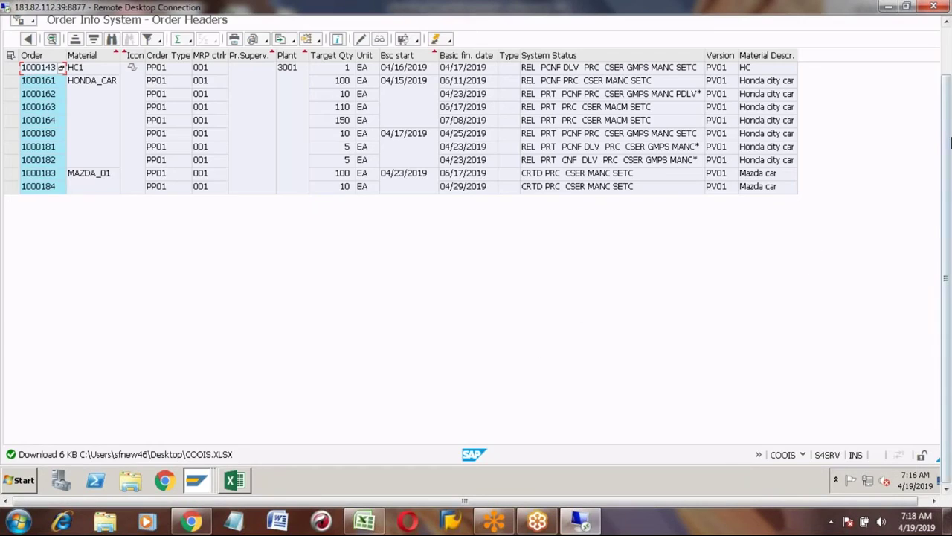
{"action": "left_click", "coordinate": [949, 56]}
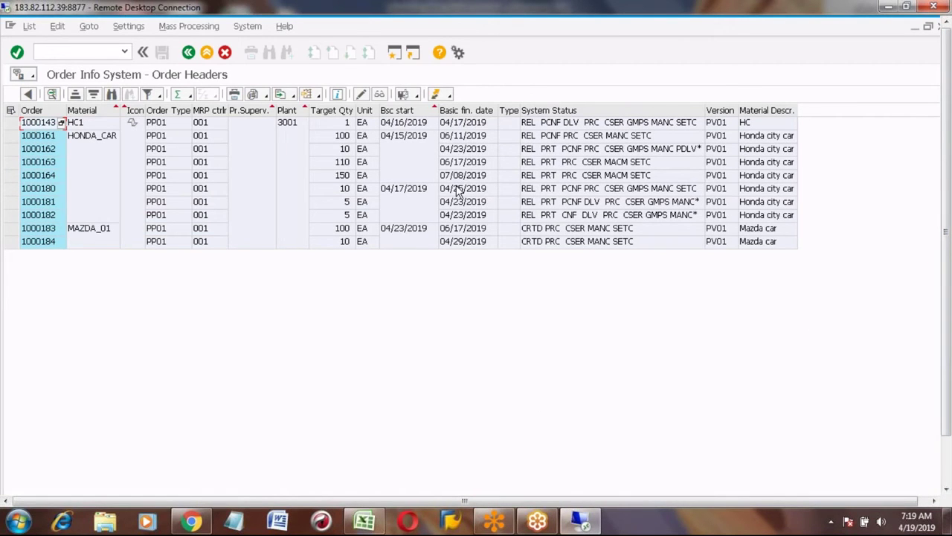
{"action": "left_click", "coordinate": [190, 56]}
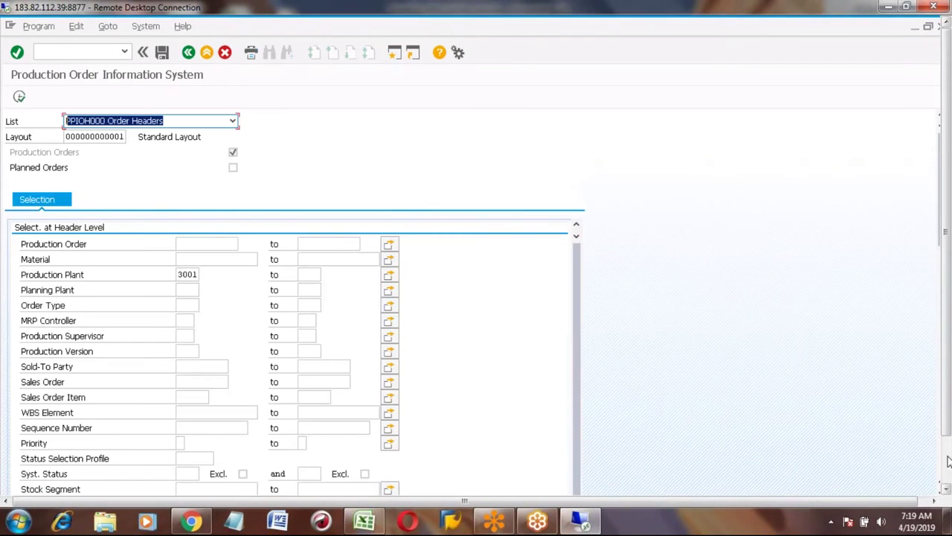
Restrict the header-level Basic Start Date to the range 04/01/2019 to 04/30/2019 in the order selection
{"action": "left_click", "coordinate": [948, 461]}
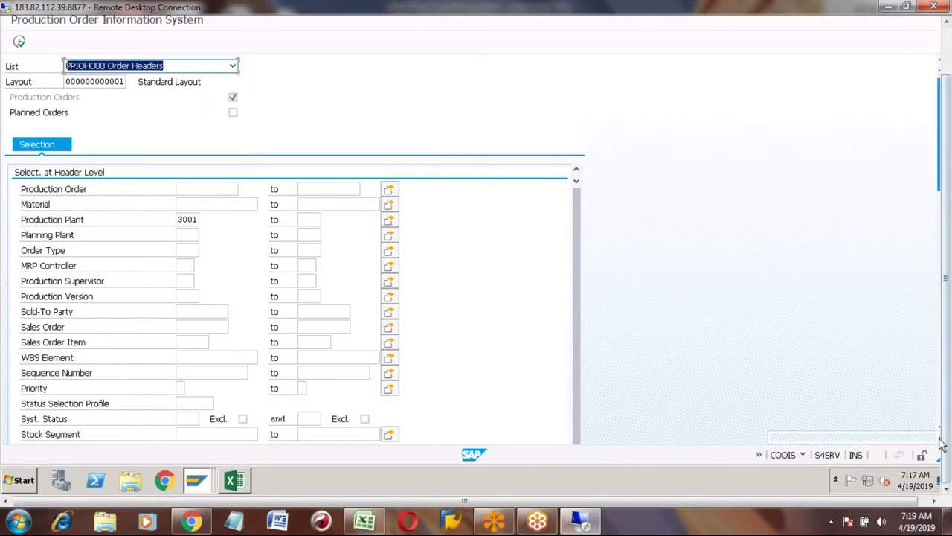
{"action": "left_click", "coordinate": [939, 440]}
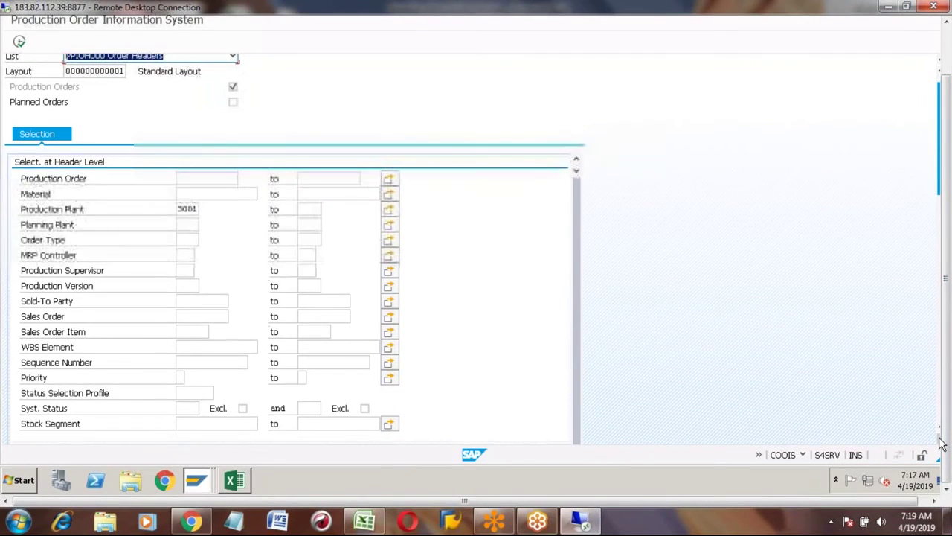
{"action": "left_click", "coordinate": [940, 440]}
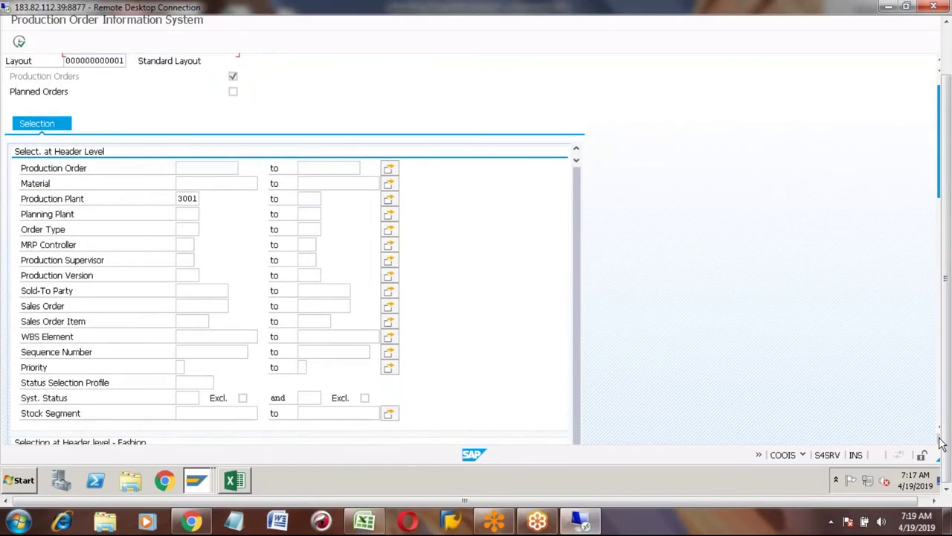
{"action": "left_click", "coordinate": [939, 440]}
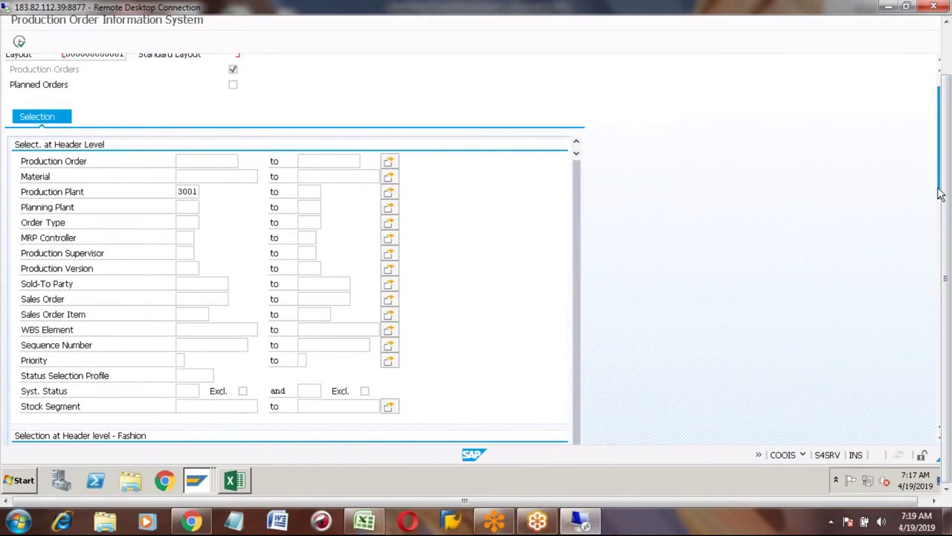
{"action": "left_click_drag", "start_coordinate": [940, 195], "coordinate": [943, 332]}
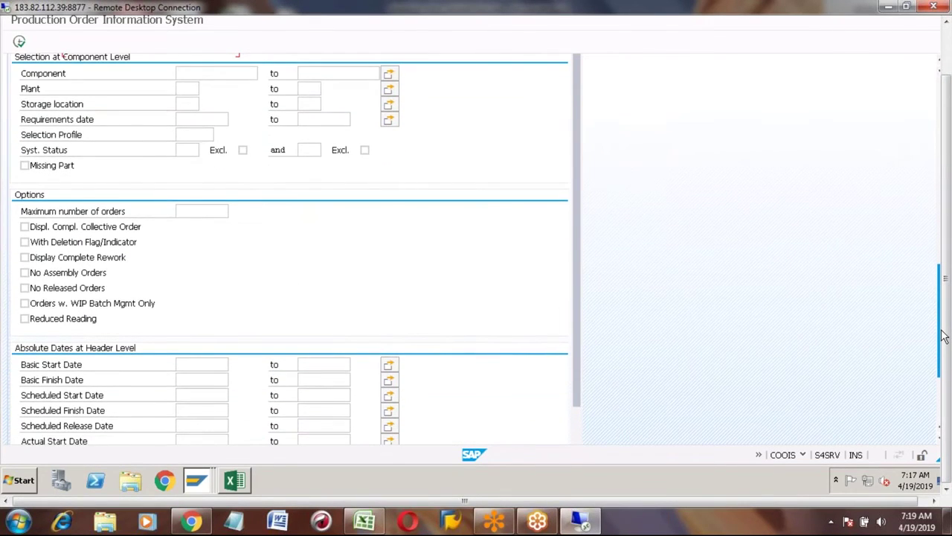
{"action": "scroll", "coordinate": [546, 374], "scroll_direction": "down", "scroll_amount": 4}
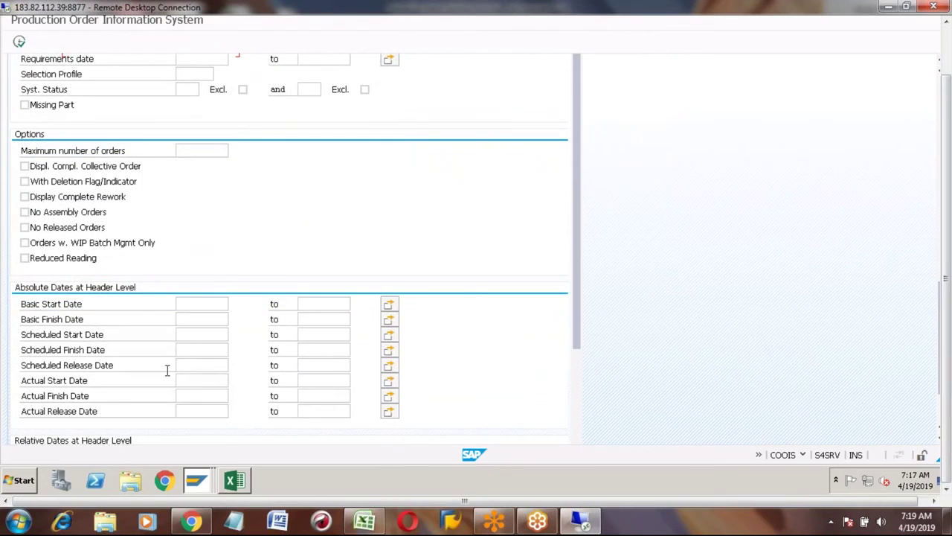
{"action": "left_click", "coordinate": [189, 303]}
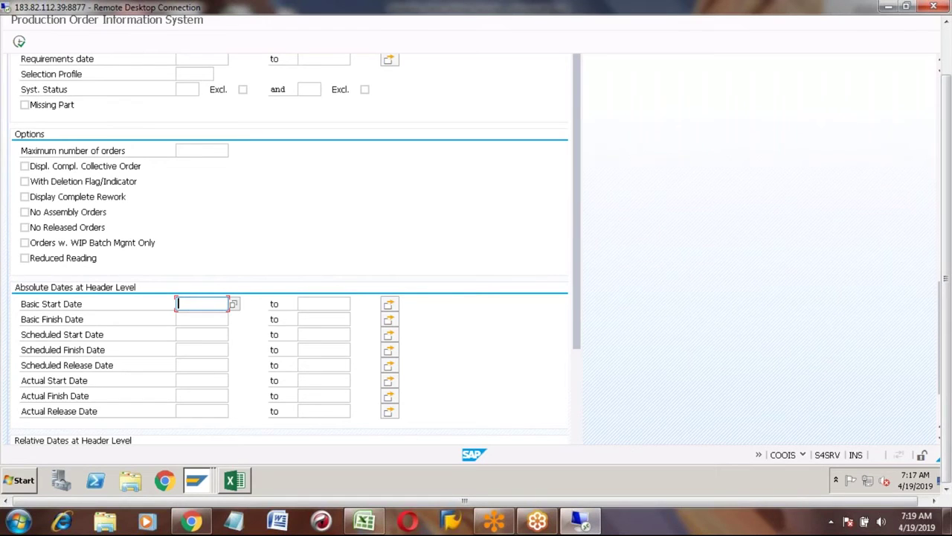
{"action": "left_click", "coordinate": [235, 305]}
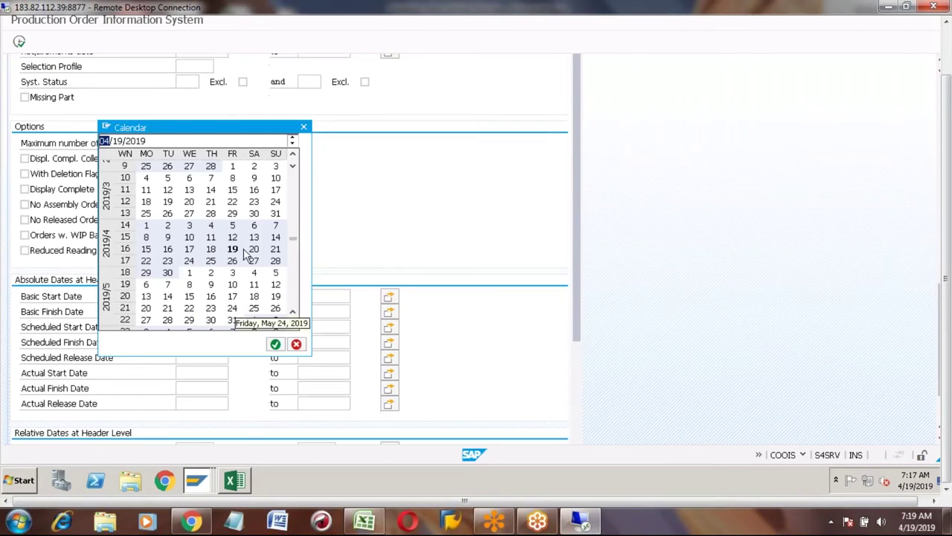
{"action": "double_click", "coordinate": [145, 226]}
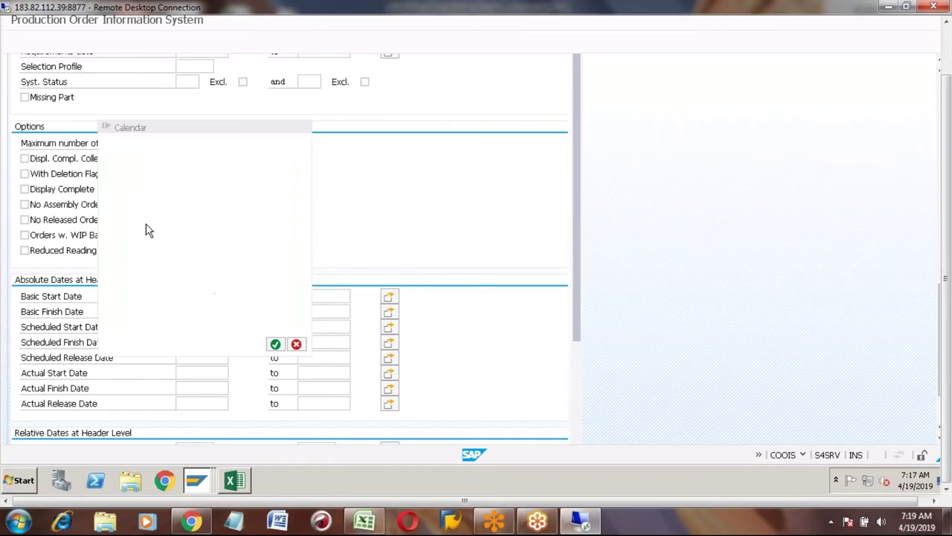
{"action": "left_click", "coordinate": [320, 295]}
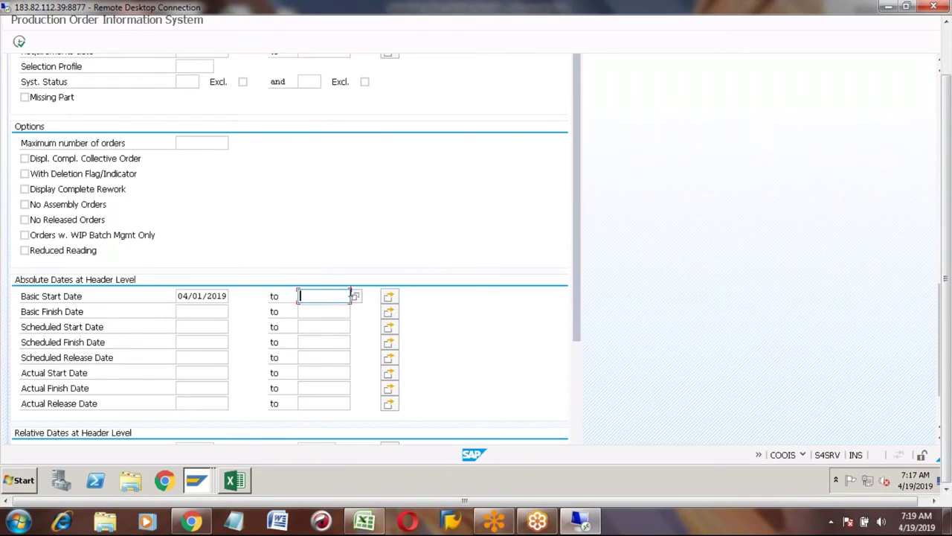
{"action": "left_click", "coordinate": [356, 297]}
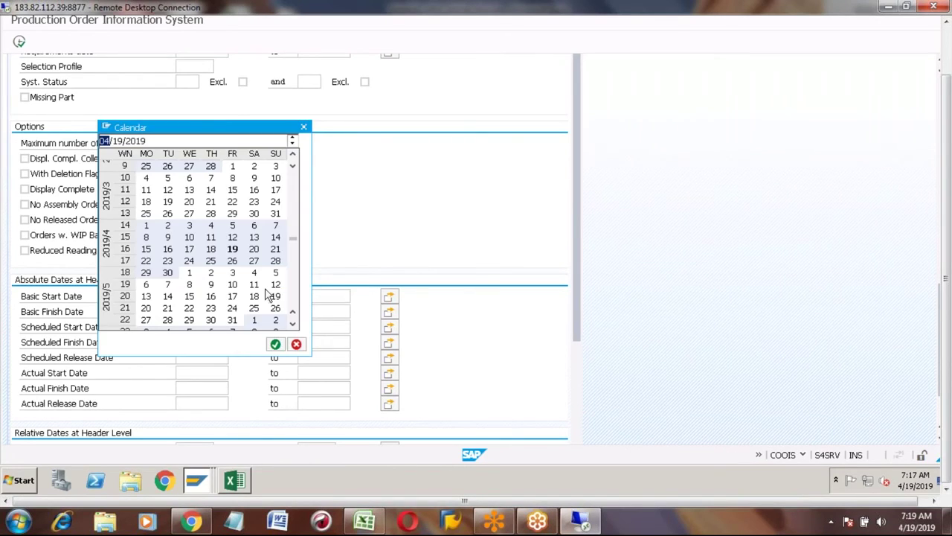
{"action": "double_click", "coordinate": [169, 276]}
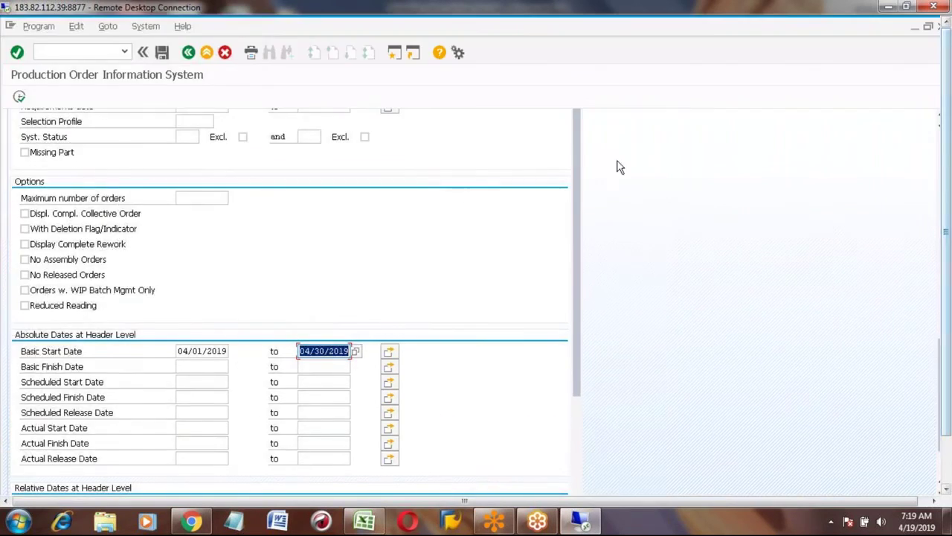
Run the order headers report and examine the basic finish and basic start dates of the listed orders
{"action": "left_click", "coordinate": [19, 98]}
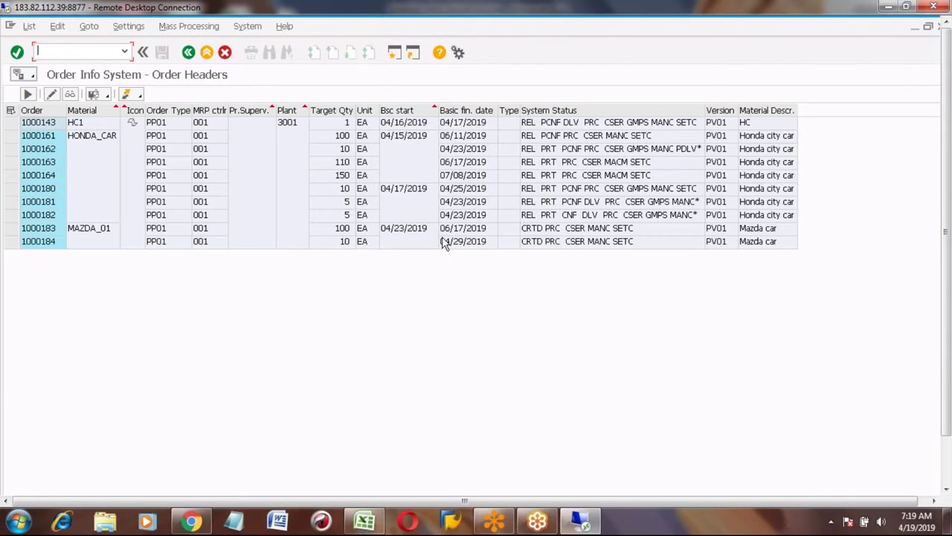
{"action": "left_click", "coordinate": [460, 113]}
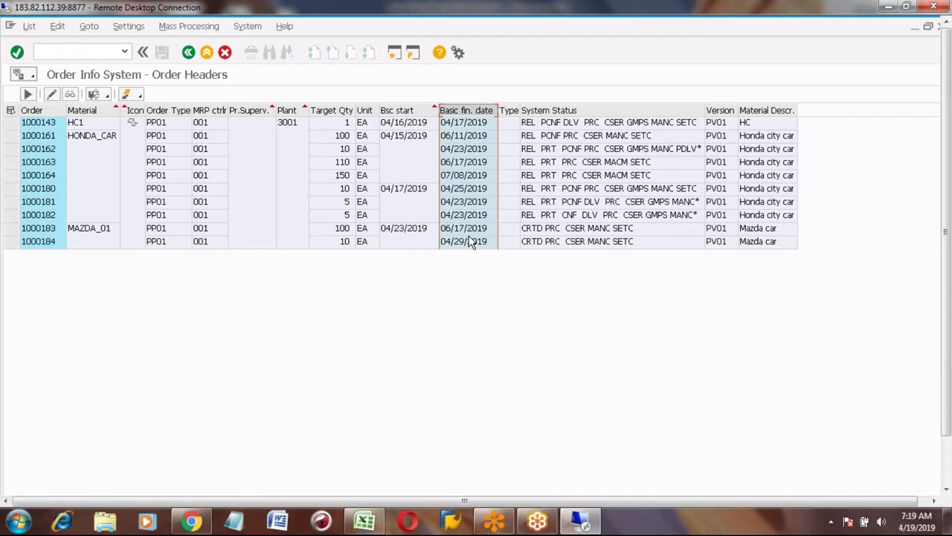
{"action": "left_click", "coordinate": [404, 108]}
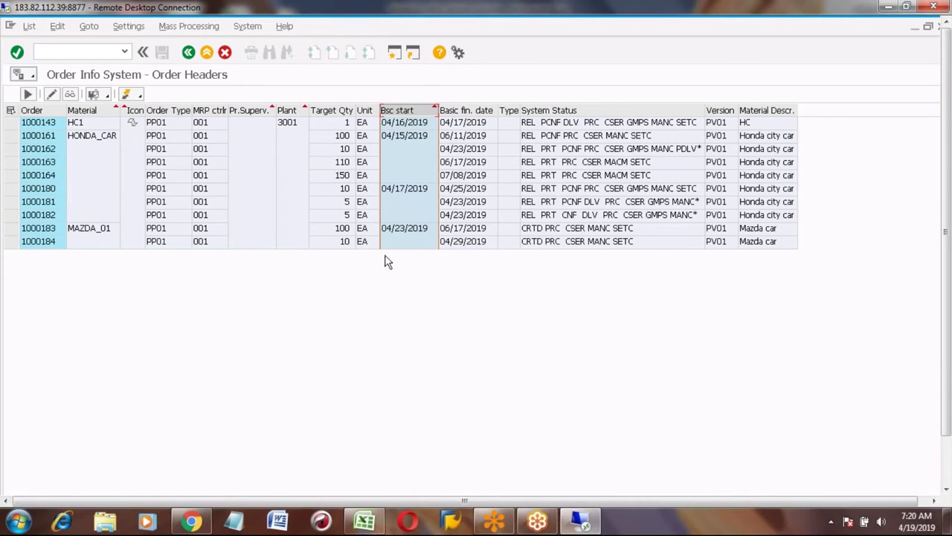
{"action": "left_click", "coordinate": [404, 229]}
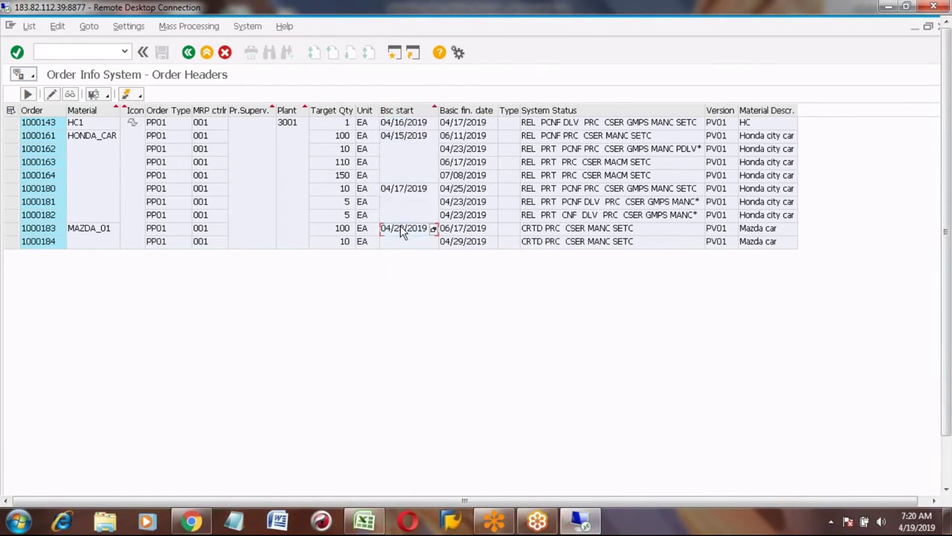